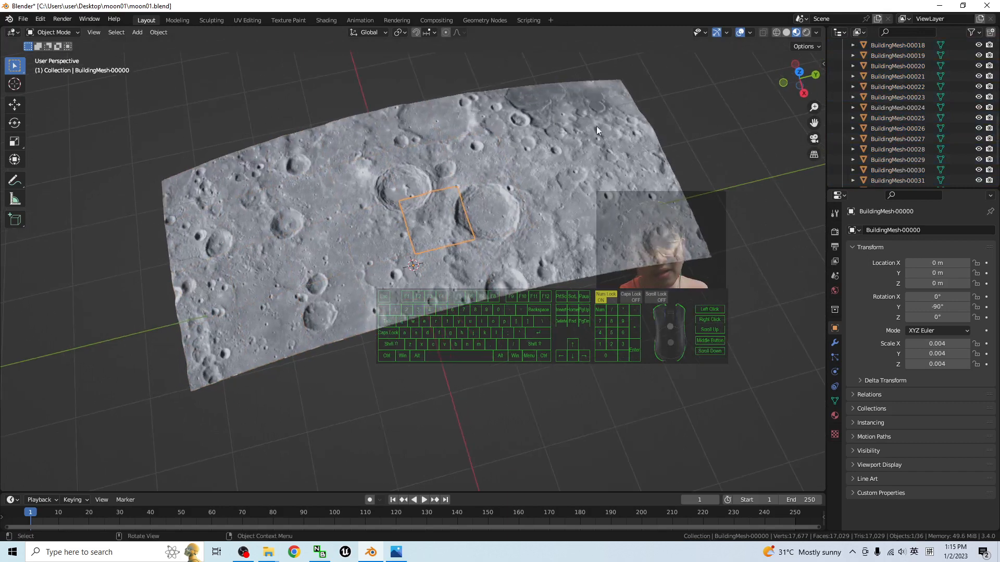
Try moving the central terrain tile BuildingMesh-00000 out of the moon surface and undo the move.
left_click(539, 148)
left_click_drag(707, 62, 227, 348)
left_click(437, 211)
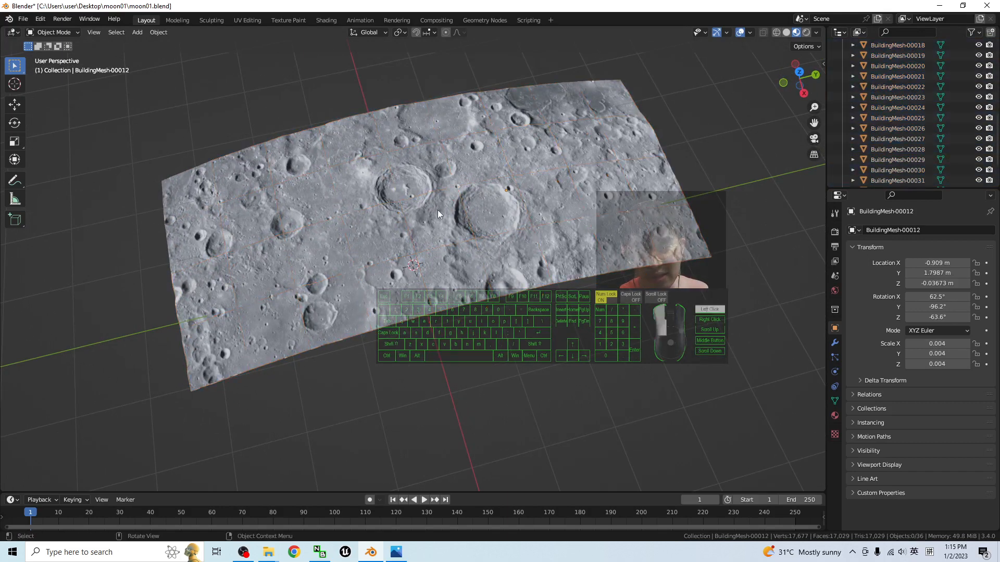
middle_click_drag(512, 414, 249, 140)
left_click(23, 106)
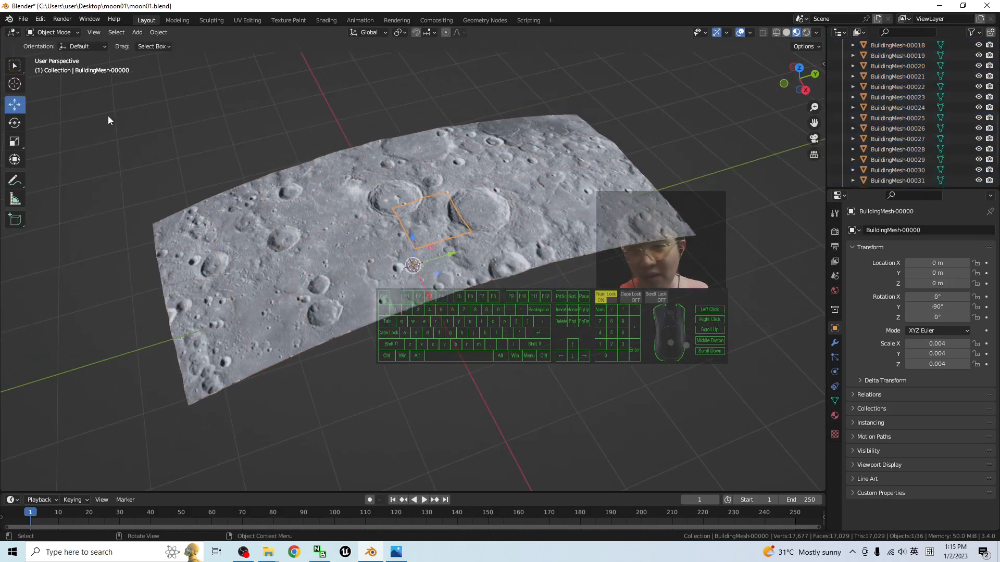
left_click_drag(439, 274, 529, 402)
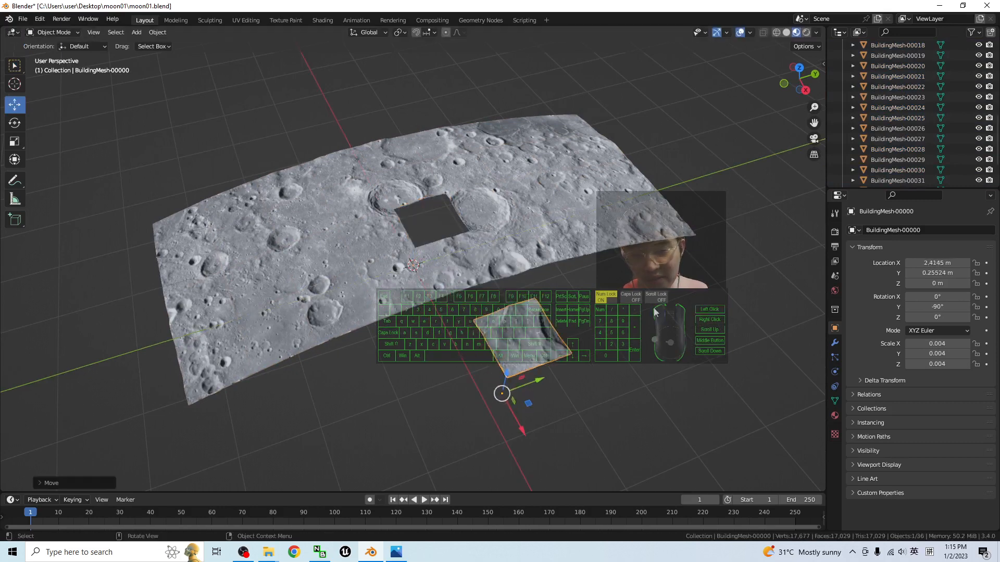
key("ctrl+z")
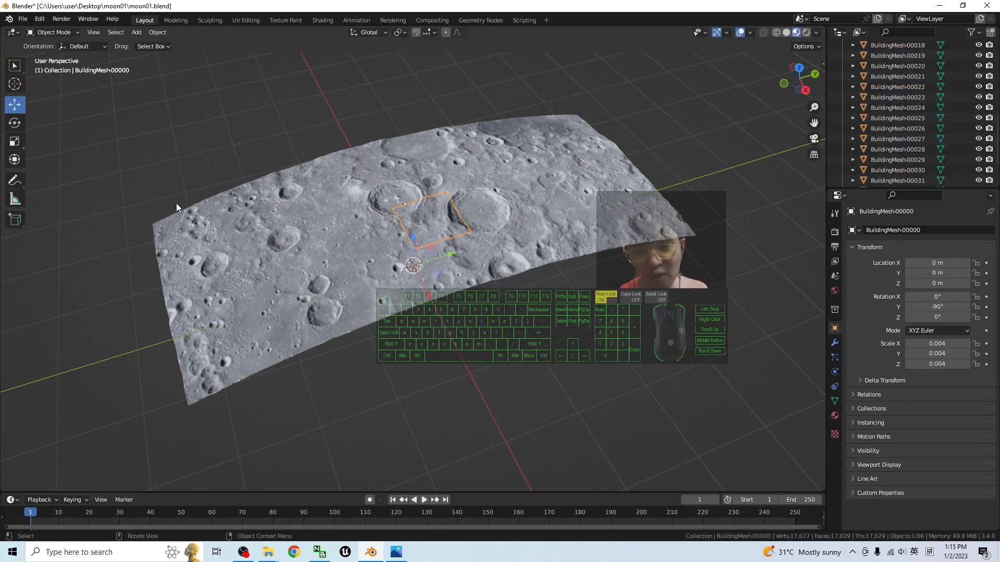
Examine the moon terrain and the list of its separate meshes, selecting BuildingMesh-00001.
scroll(709, 316, "up", 4)
scroll(709, 316, "down", 2)
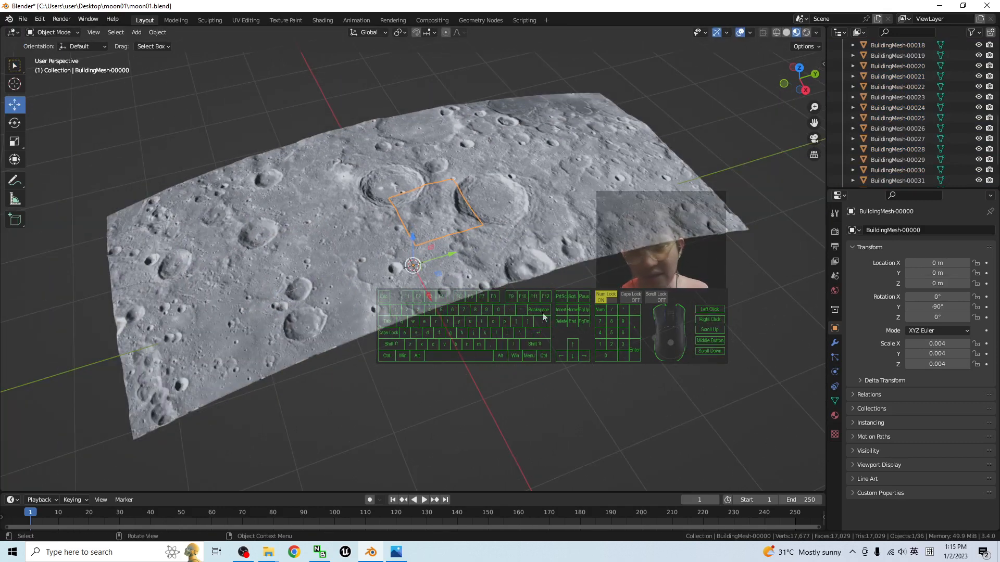
scroll(567, 402, "up", 2)
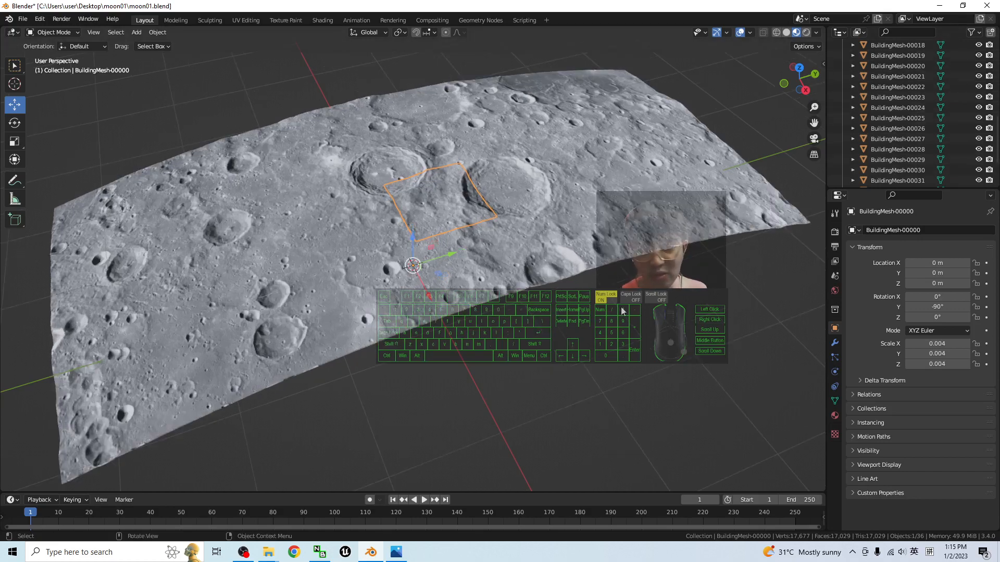
scroll(568, 402, "down", 2)
scroll(568, 402, "down", 3)
scroll(555, 361, "up", 4)
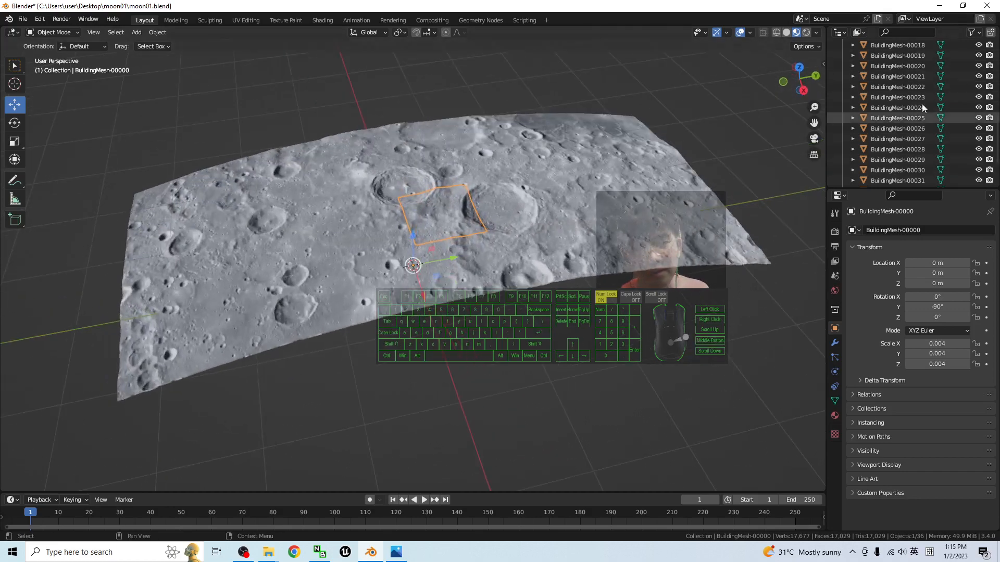
scroll(893, 144, "up", 7)
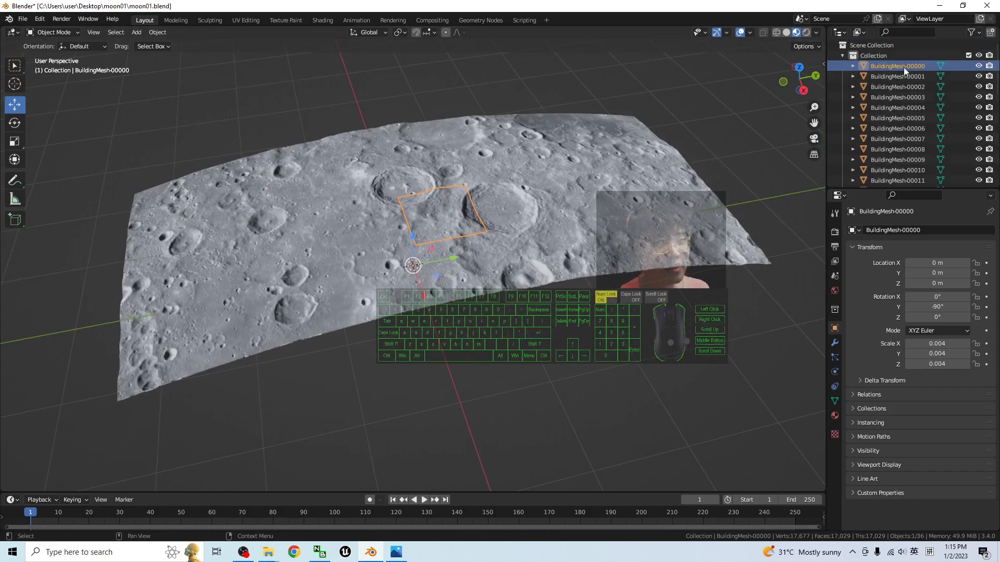
left_click(898, 77)
scroll(903, 123, "down", 8)
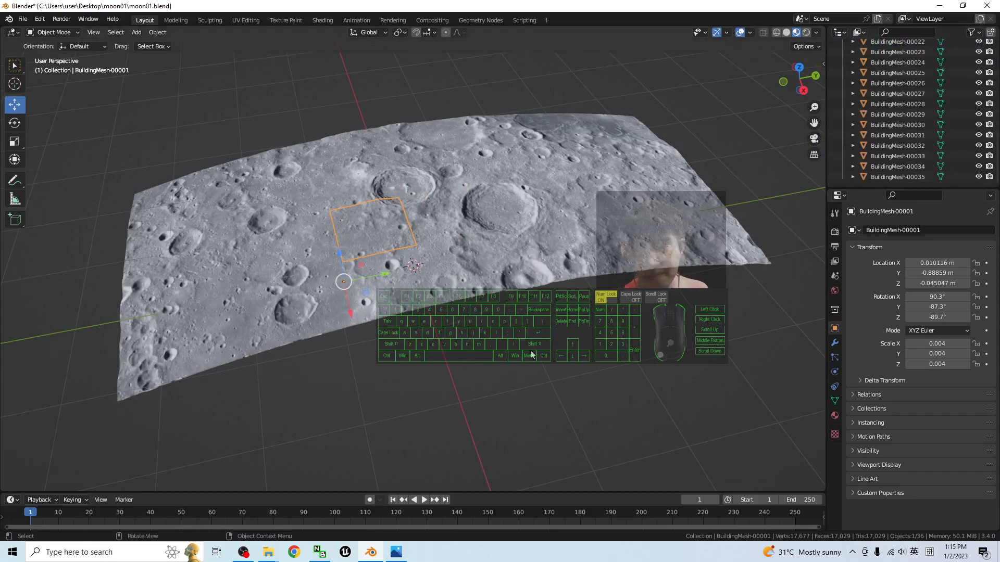
scroll(538, 355, "down", 3)
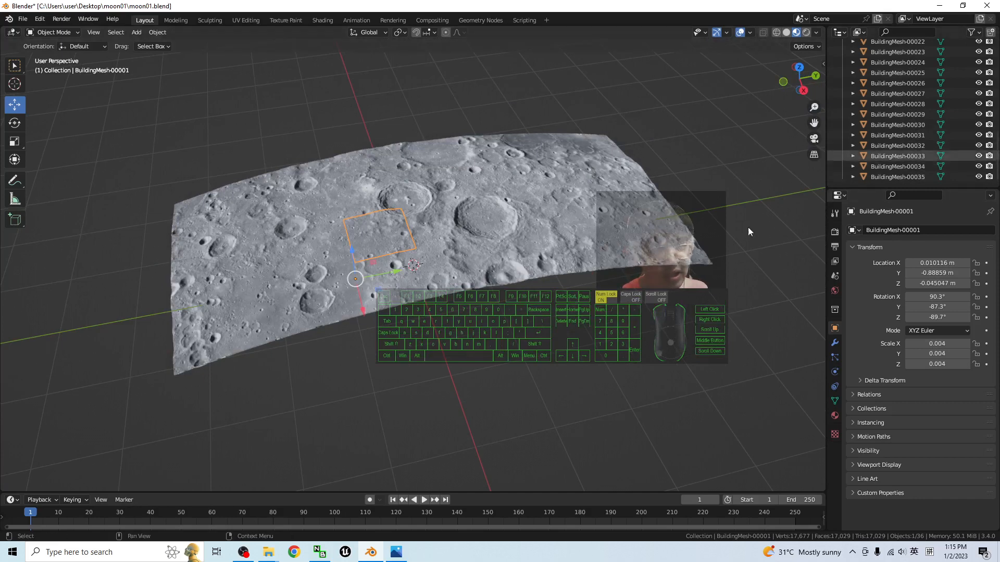
scroll(747, 227, "up", 3)
scroll(879, 121, "up", 5)
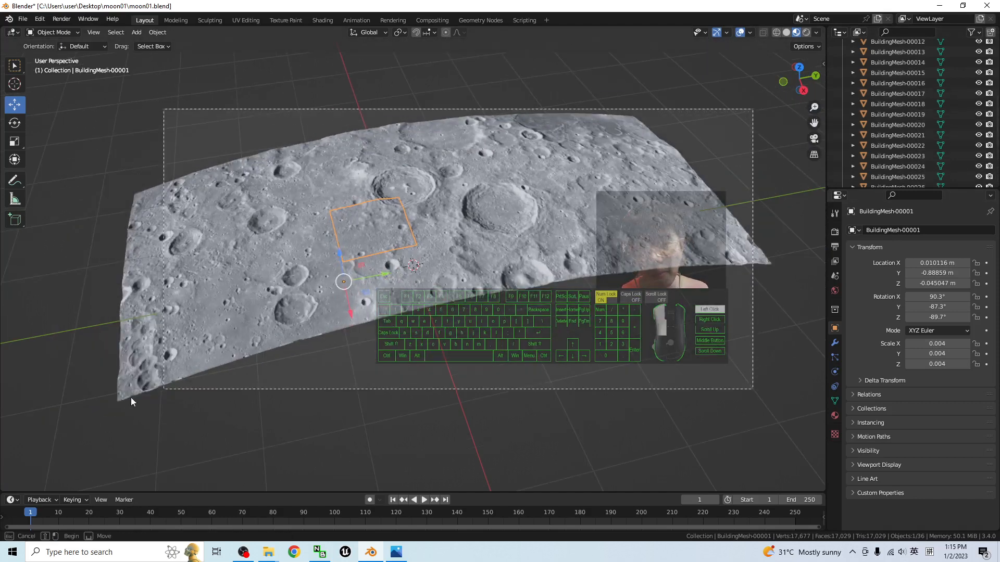
Select all terrain tiles, clear the selection, and examine the scene statistics and the terrain's curvature.
key("a")
scroll(489, 361, "up", 4)
middle_click_drag(576, 389, 521, 374)
left_click(522, 374)
middle_click_drag(359, 356, 389, 373)
scroll(729, 358, "down", 3)
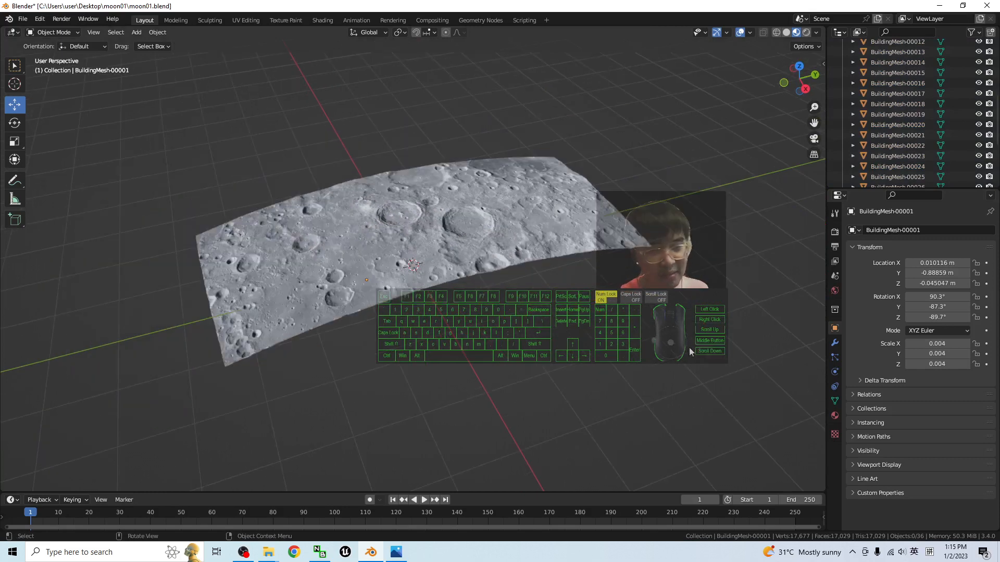
left_click_drag(654, 141, 229, 378)
left_click(452, 370)
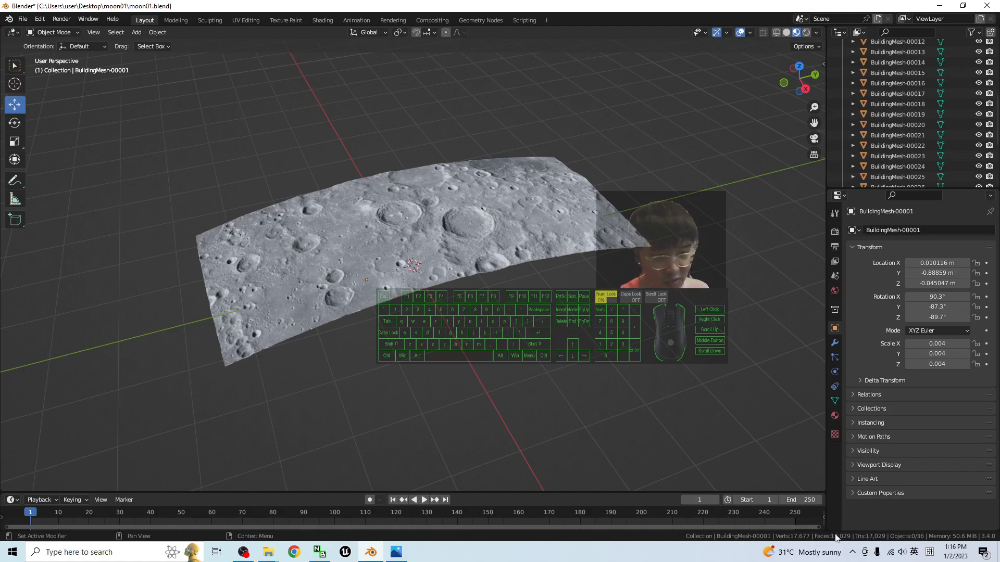
middle_click_drag(453, 396, 669, 270)
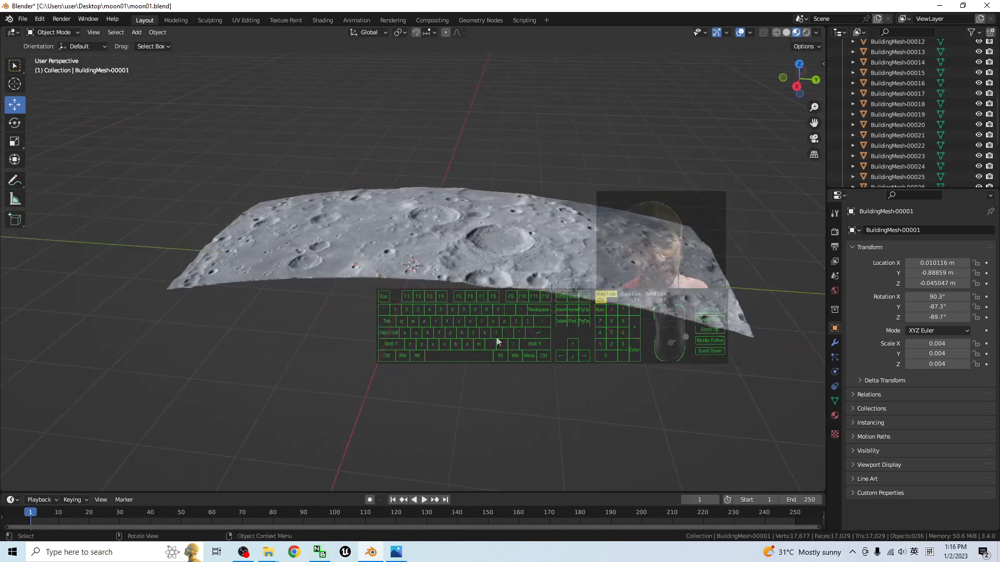
Switch to the Photos app to view cover.jpg, and minimize it again.
left_click(403, 554)
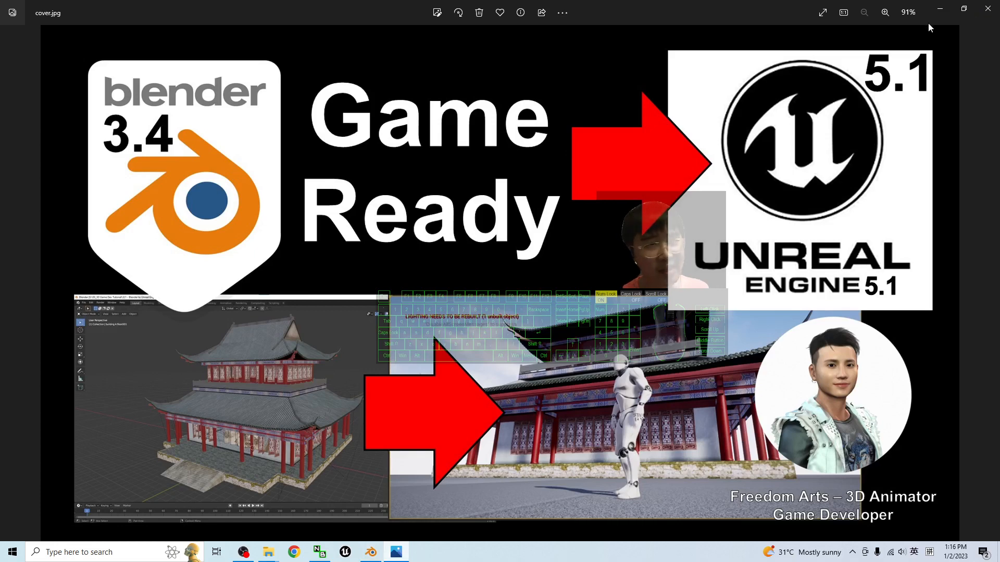
left_click(939, 6)
Select the terrain tile BuildingMesh-00008 and look through the list of texture images in the UV Editing workspace.
scroll(517, 290, "up", 3)
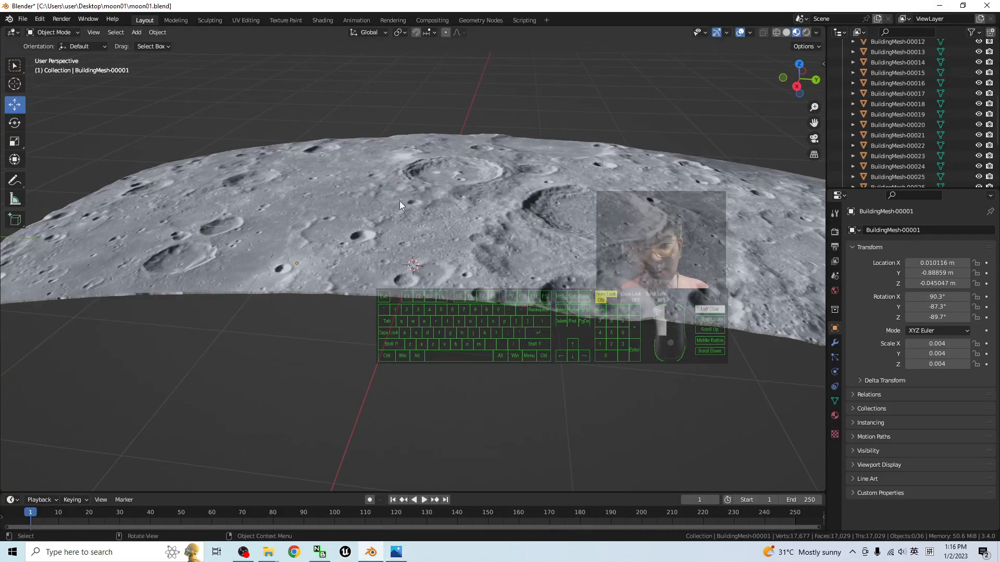
left_click(399, 201)
scroll(355, 327, "up", 3)
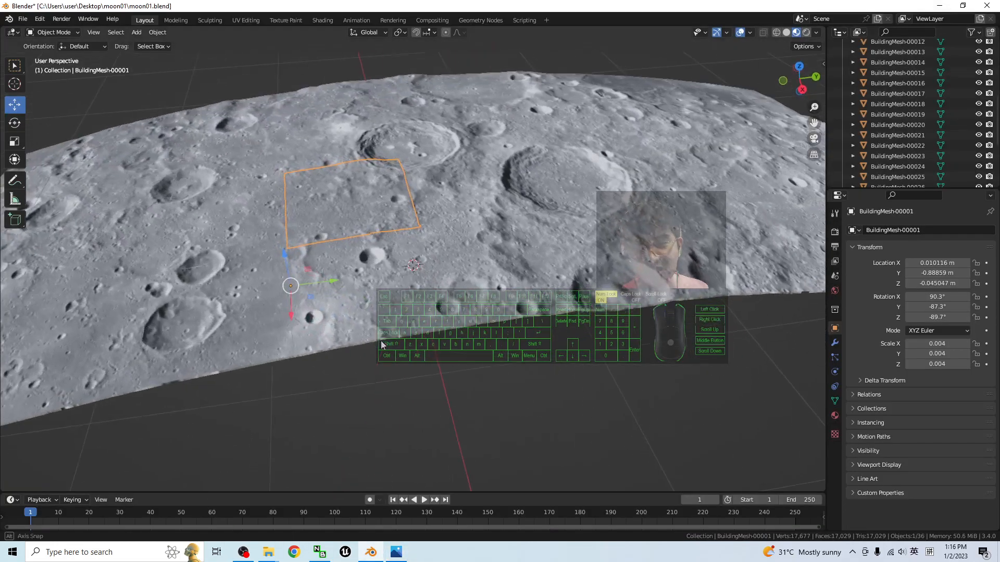
left_click(366, 276)
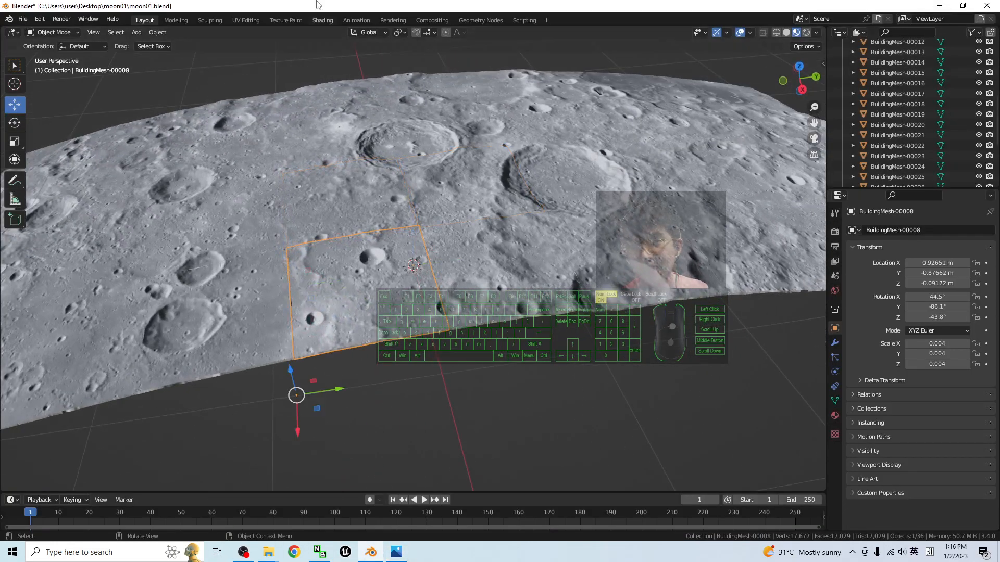
left_click(245, 21)
left_click(278, 33)
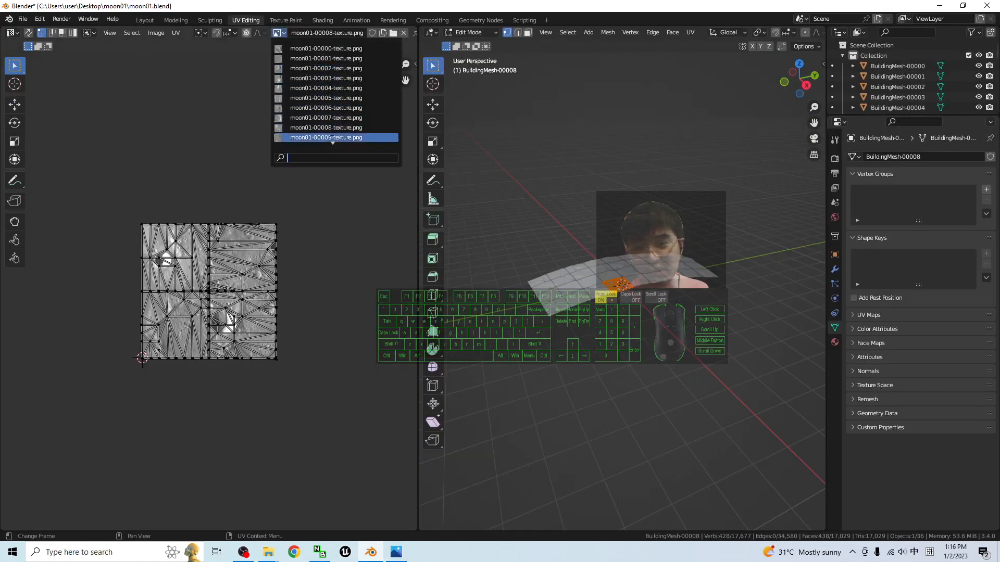
scroll(335, 140, "up", 2)
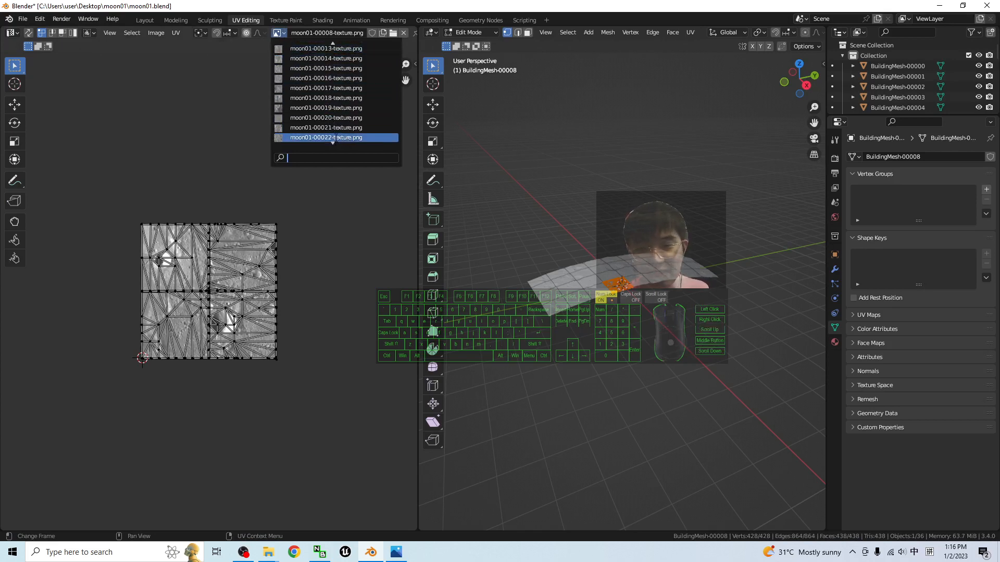
scroll(332, 138, "down", 20)
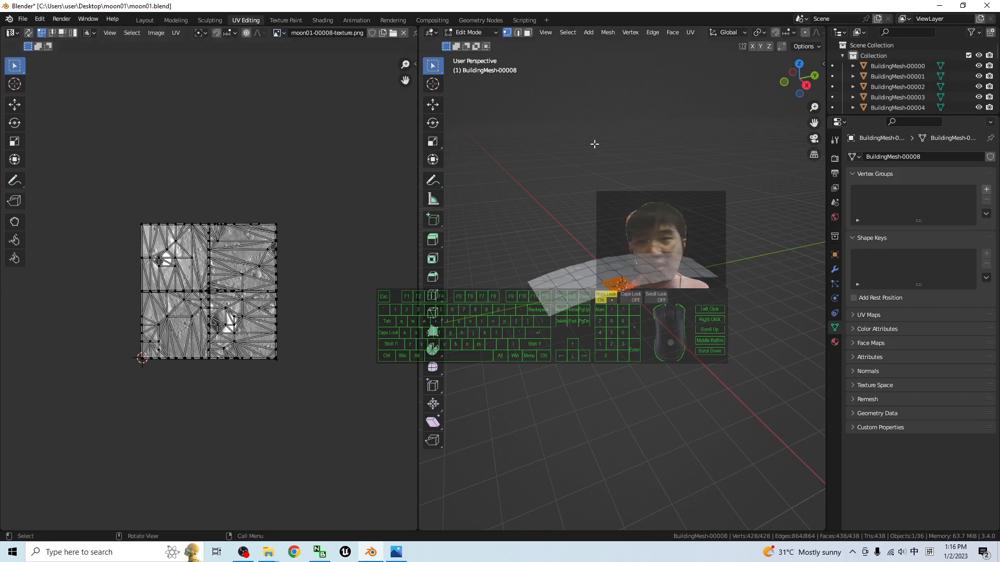
left_click(145, 20)
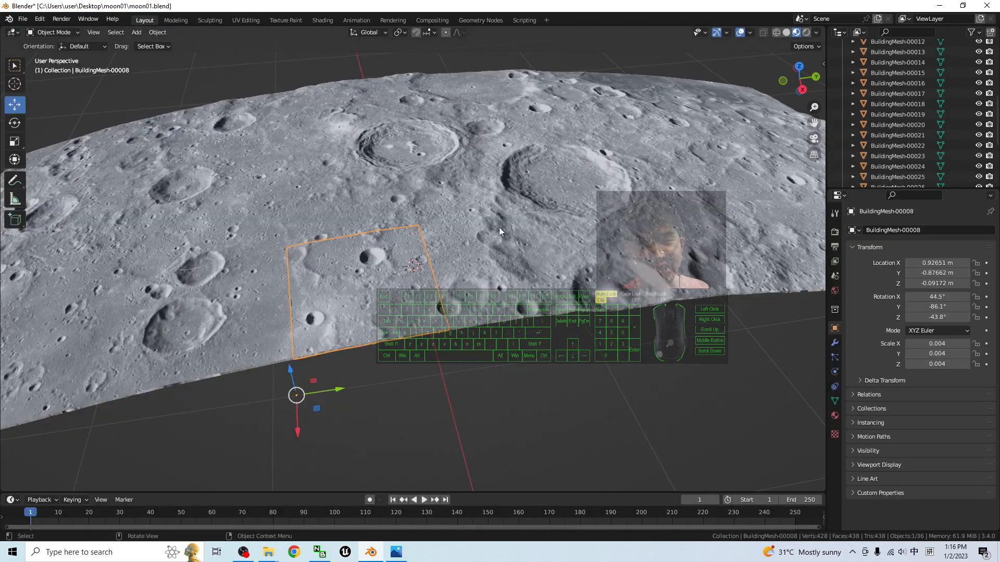
Examine the moon terrain from several angles and view the cover.jpg image again.
scroll(506, 250, "down", 4)
scroll(519, 282, "up", 2)
scroll(492, 367, "up", 5)
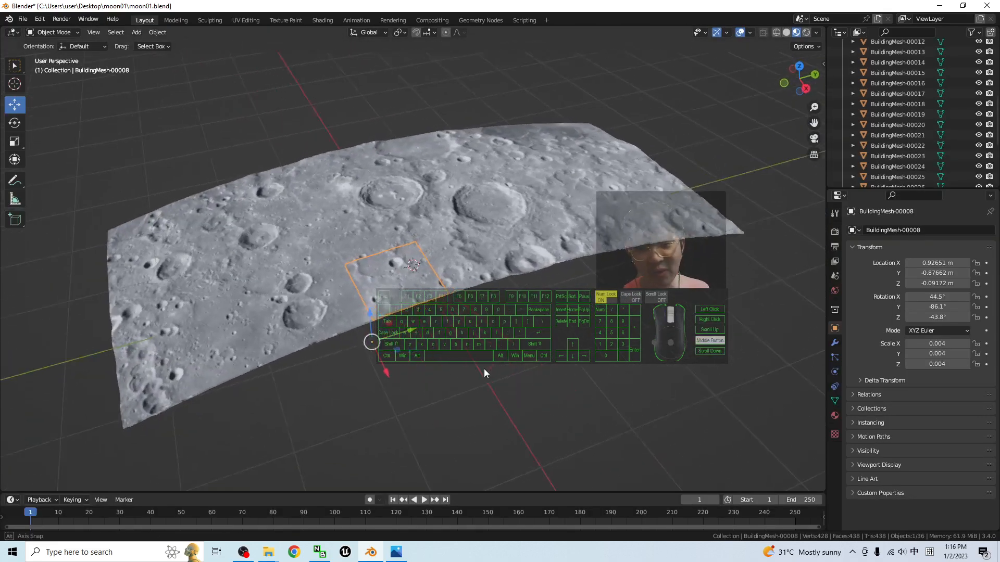
middle_click_drag(710, 321, 660, 171)
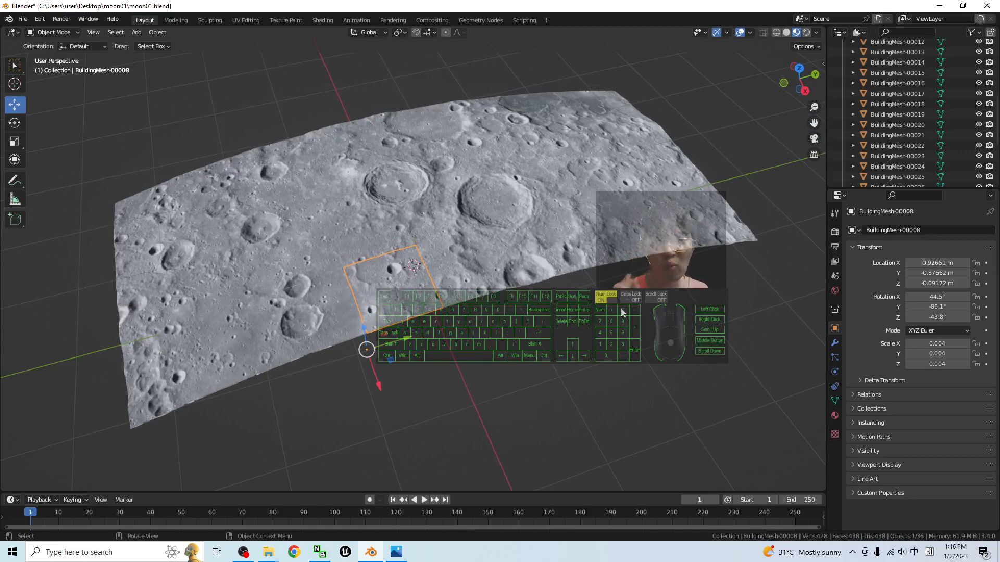
scroll(520, 343, "up", 2)
scroll(522, 345, "down", 2)
middle_click_drag(536, 395, 553, 379)
left_click(396, 552)
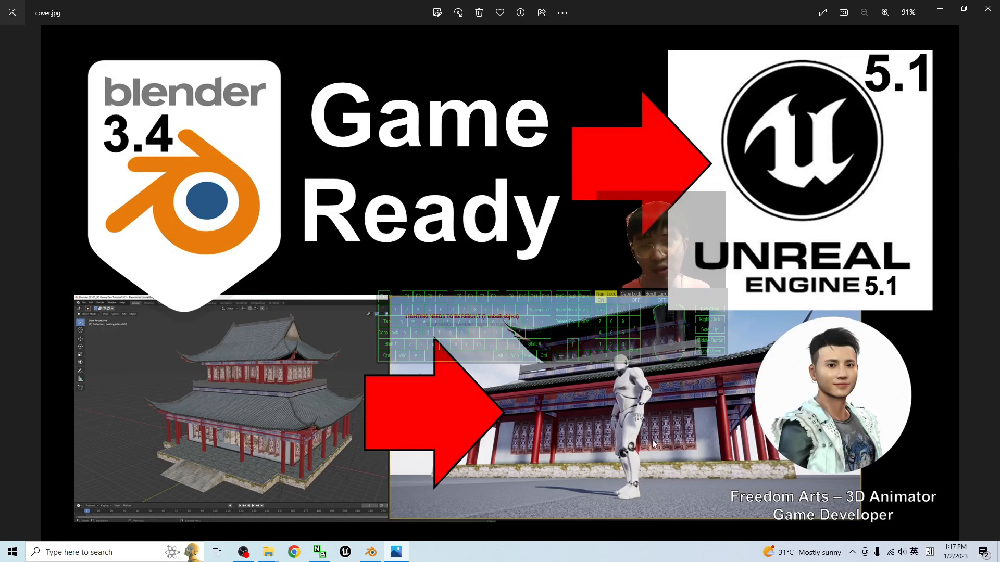
left_click(943, 10)
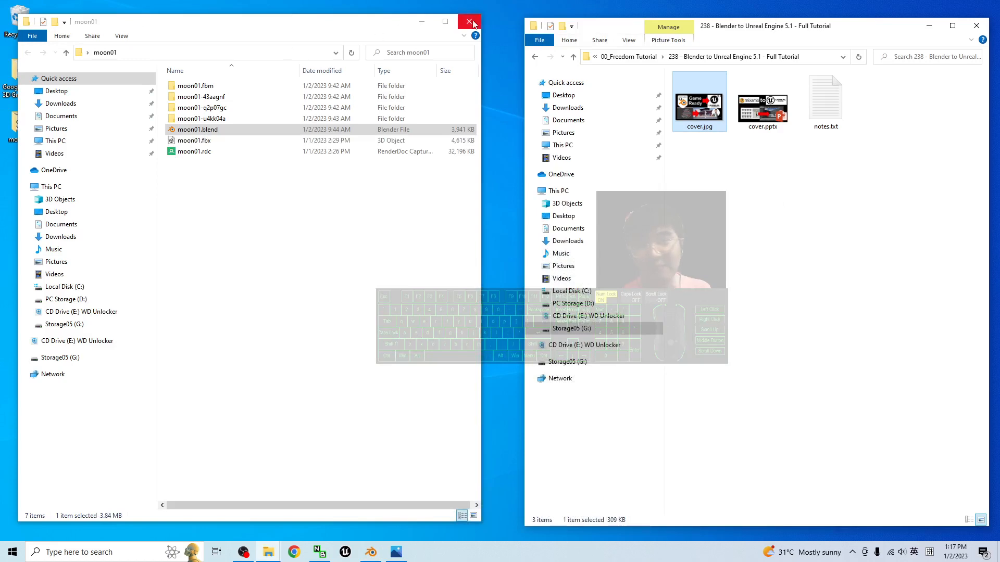
Close the moon01 folder window and open notes.txt from the tutorial folder, leaving only the notes on the desktop.
left_click(469, 22)
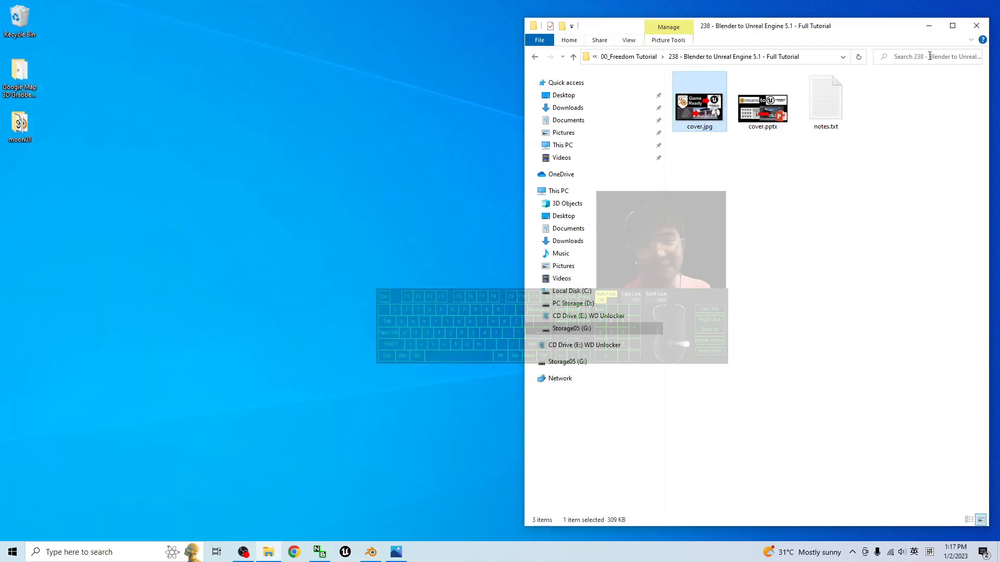
left_click(929, 27)
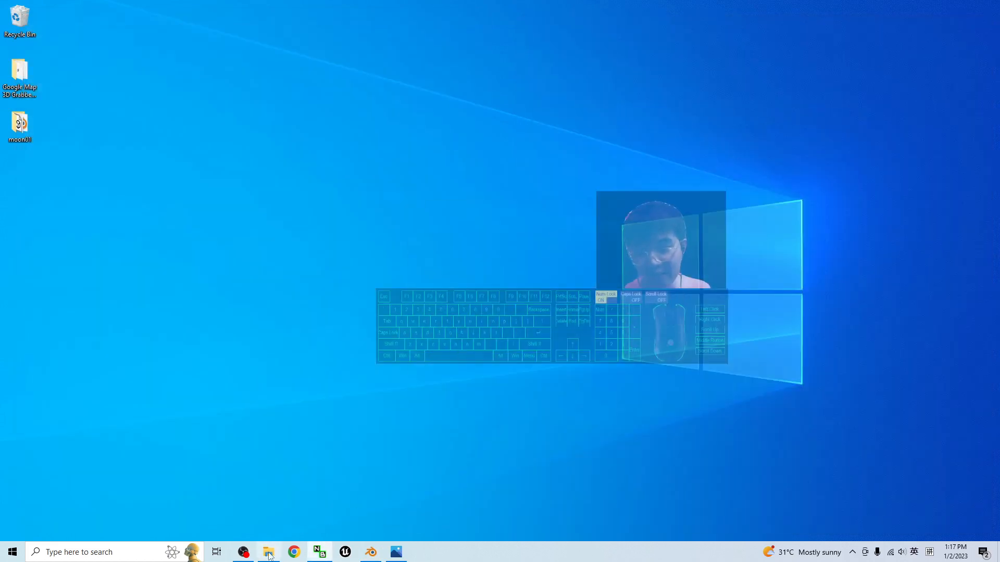
left_click(268, 552)
double_click(825, 101)
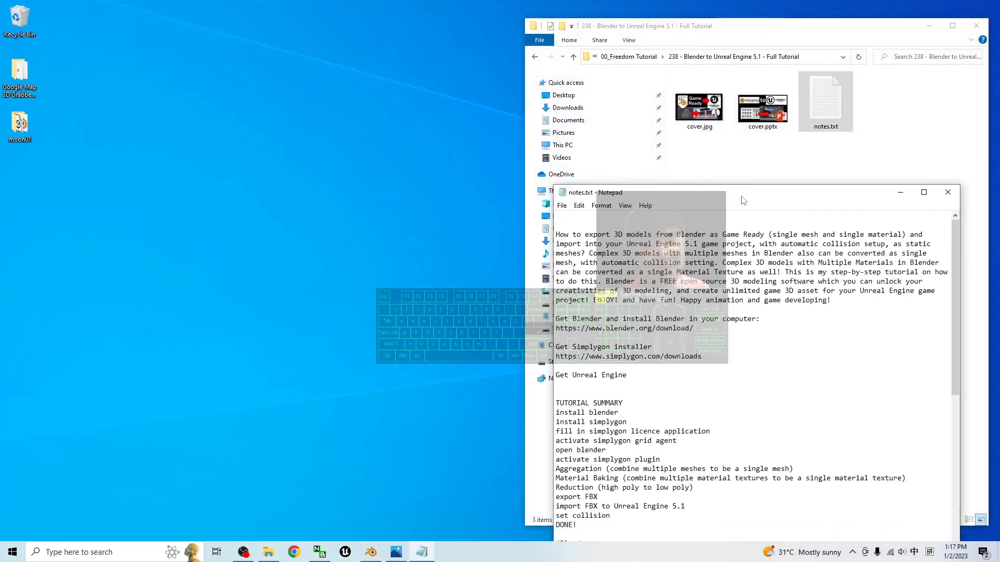
left_click_drag(743, 201, 496, 123)
left_click(932, 29)
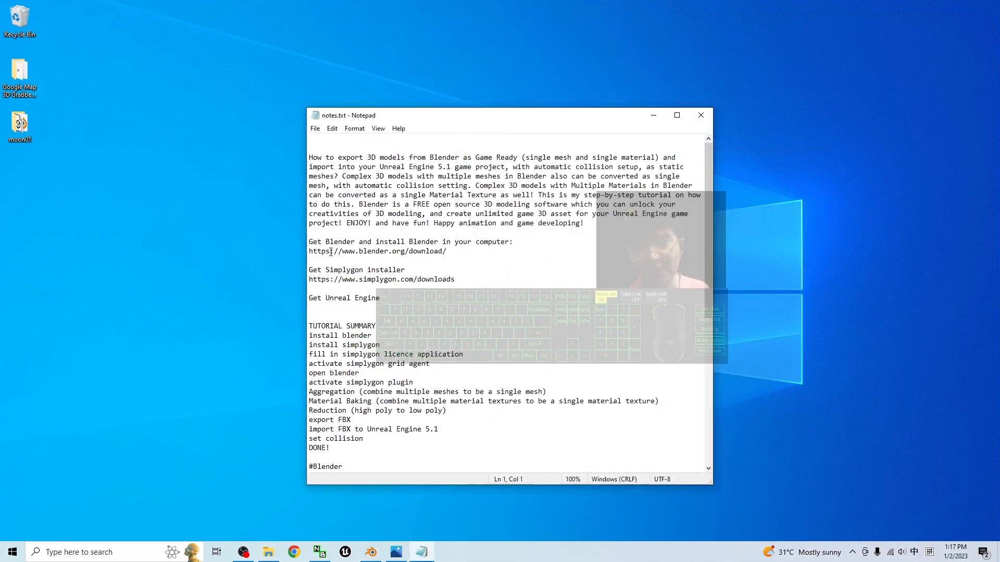
Examine the Blender and Simplygon download links in notes.txt, moving the notes window aside.
left_click_drag(347, 241, 360, 243)
left_click_drag(523, 246, 376, 252)
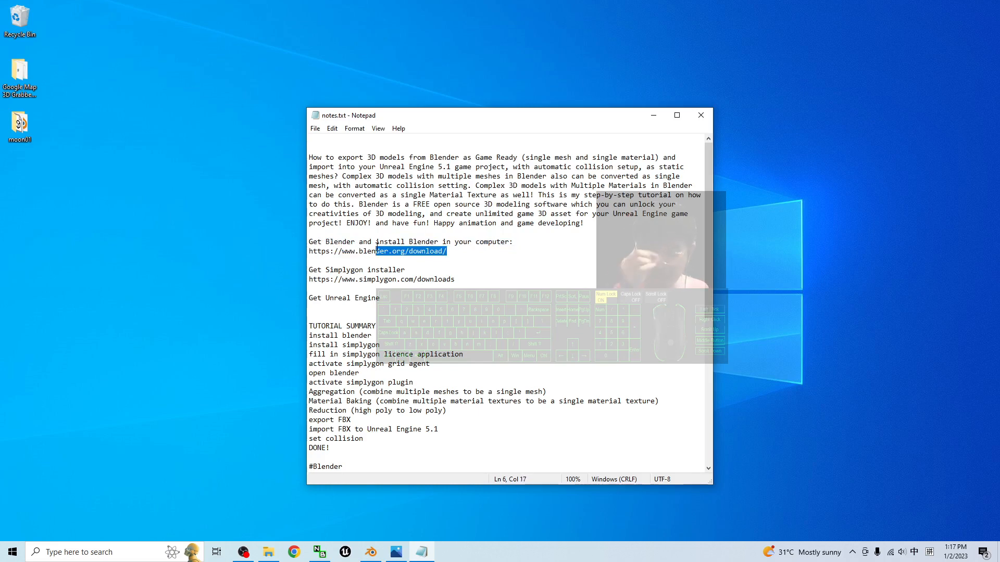
left_click_drag(506, 121, 695, 116)
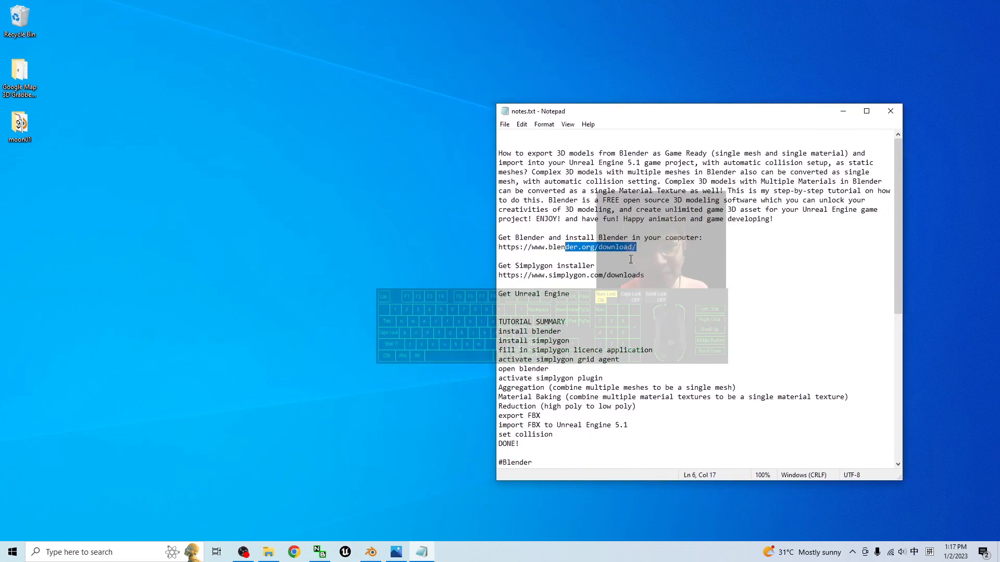
left_click(614, 286)
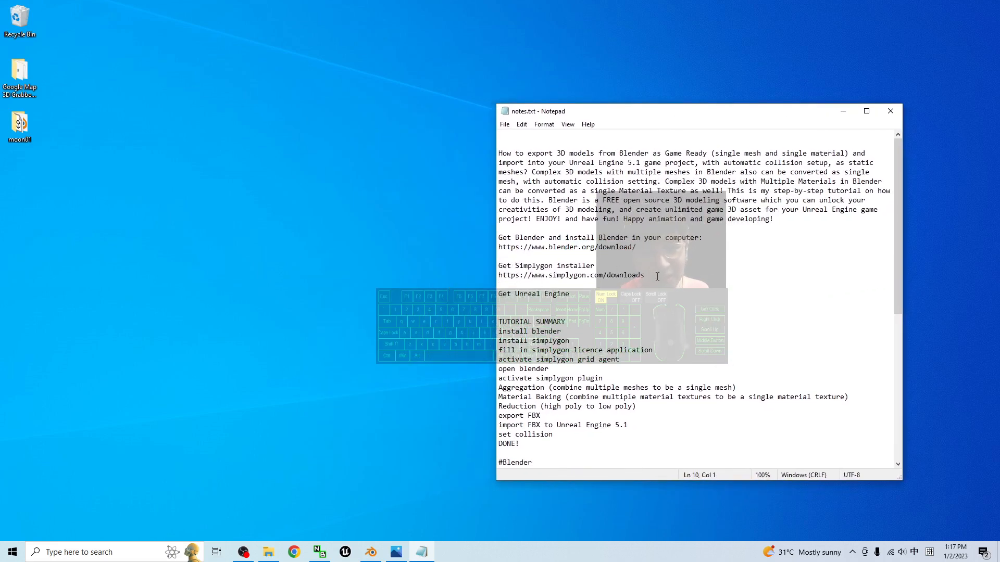
left_click(249, 554)
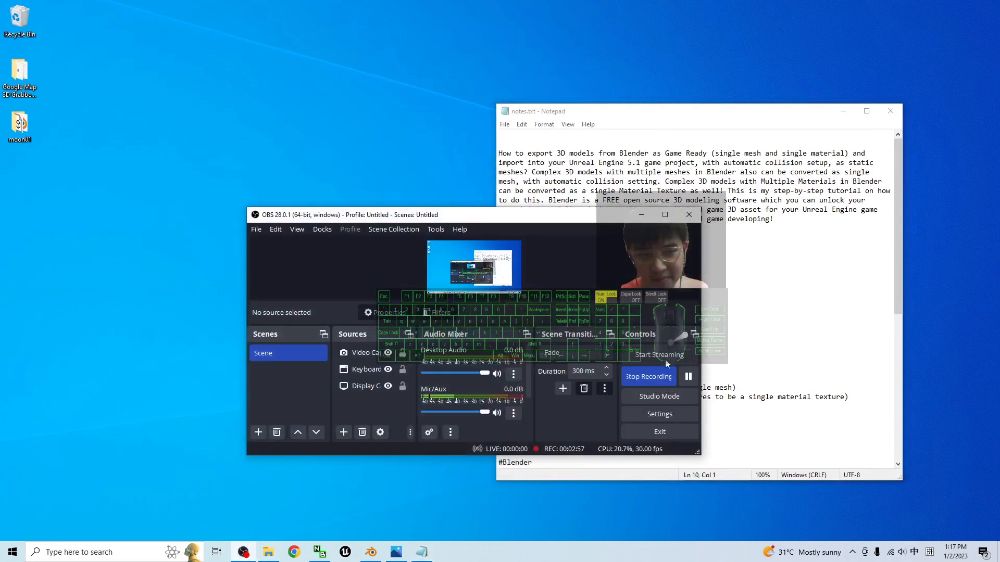
left_click(640, 215)
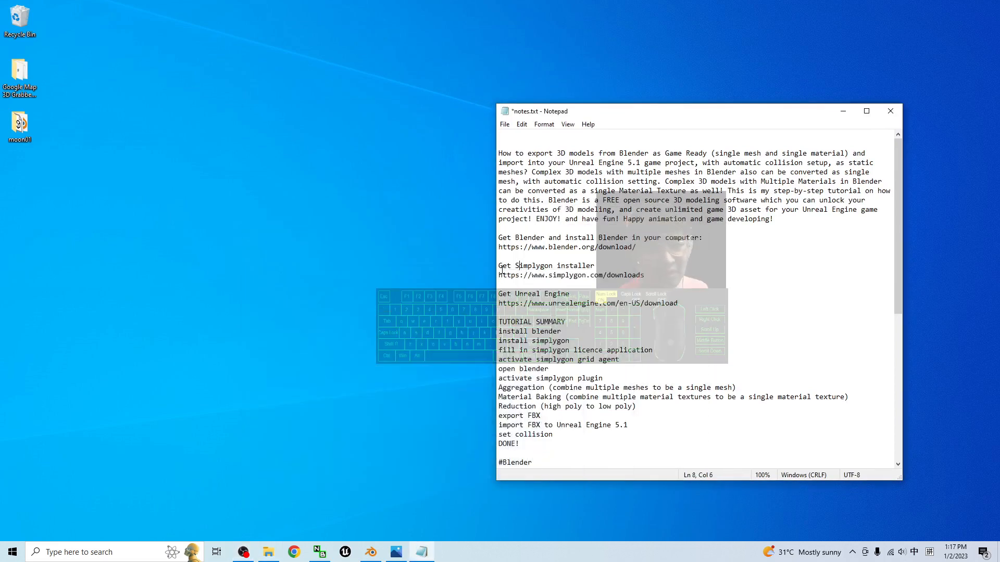
left_click_drag(497, 276, 647, 274)
key("ctrl+c")
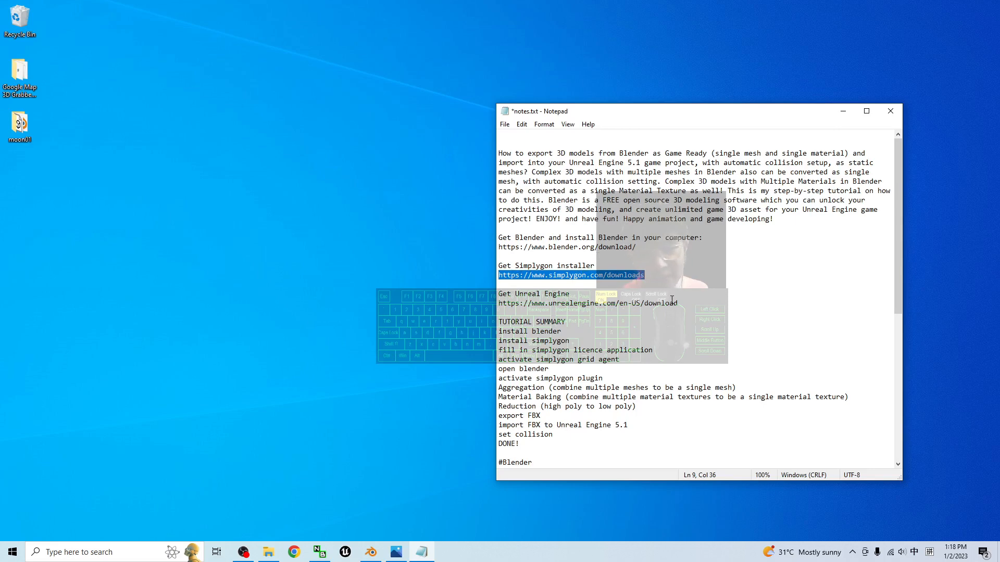
left_click(294, 552)
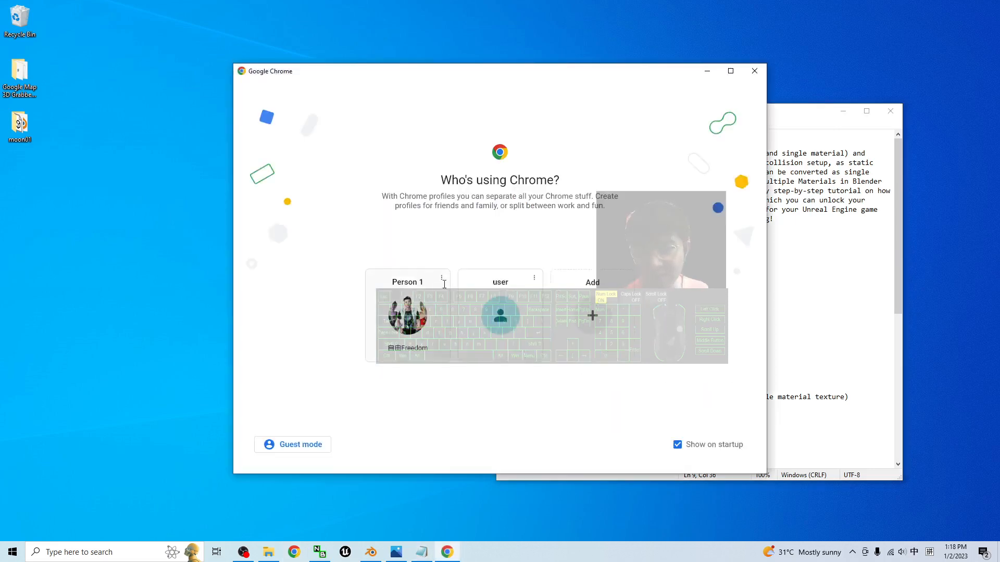
left_click(498, 312)
key("ctrl+v")
key("Return")
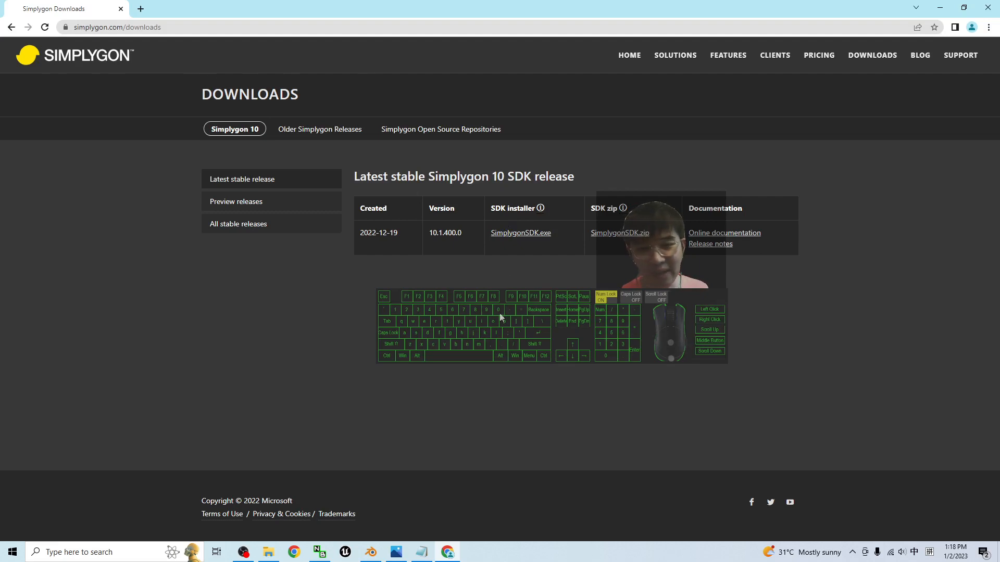
Switch to Blender with moon01.blend open and select all of the moon terrain tiles.
left_click(371, 552)
left_click(939, 5)
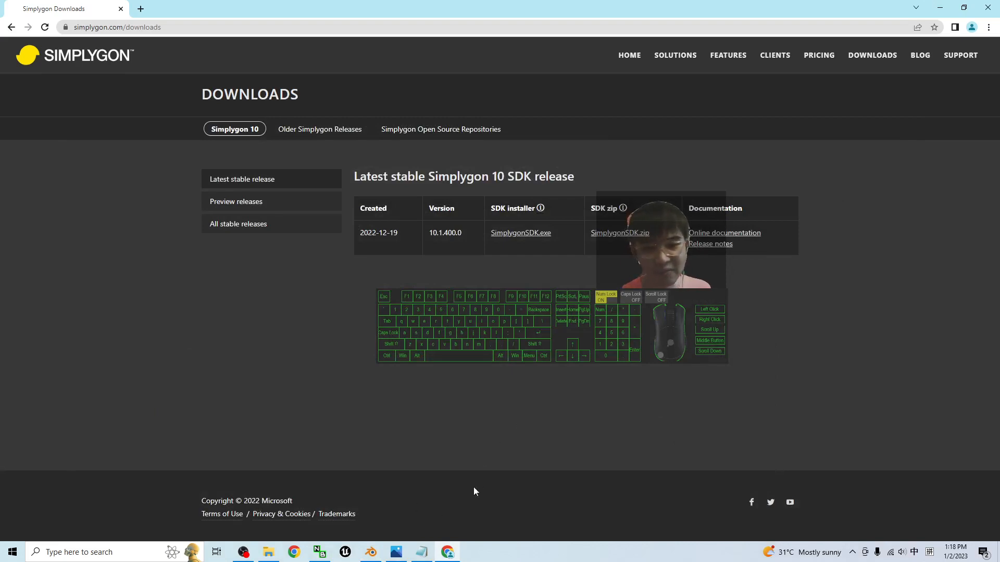
left_click(372, 554)
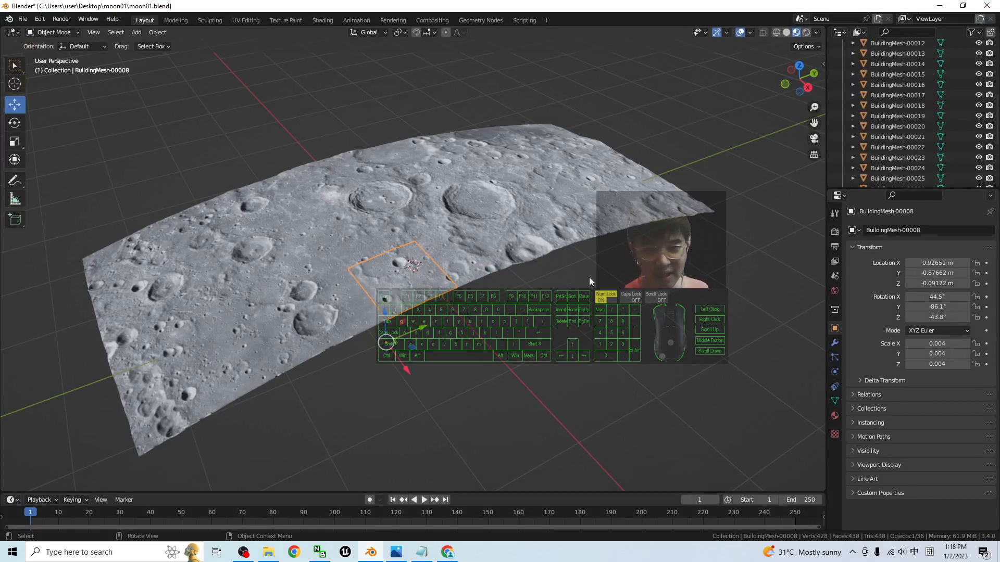
middle_click_drag(593, 312, 684, 110)
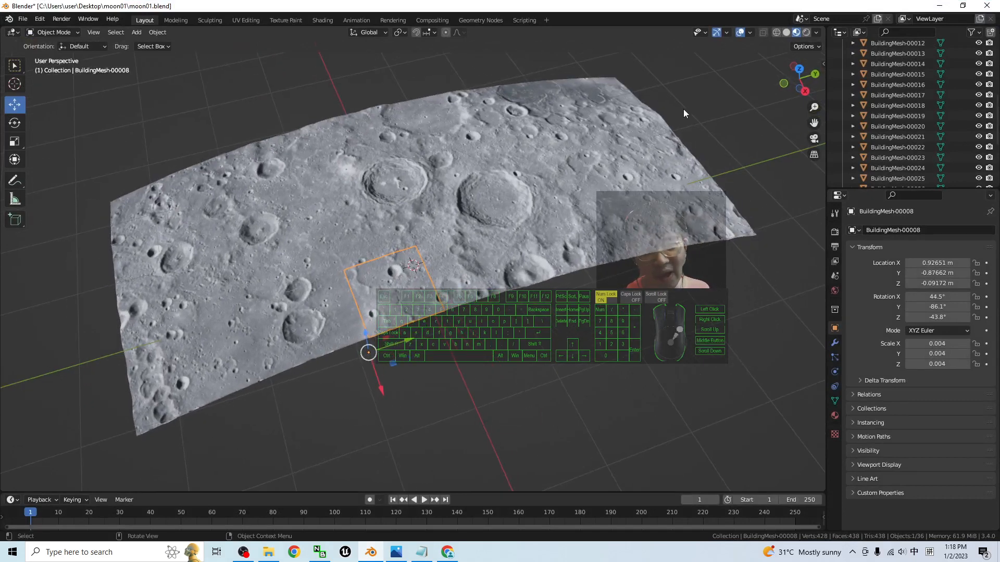
key("a")
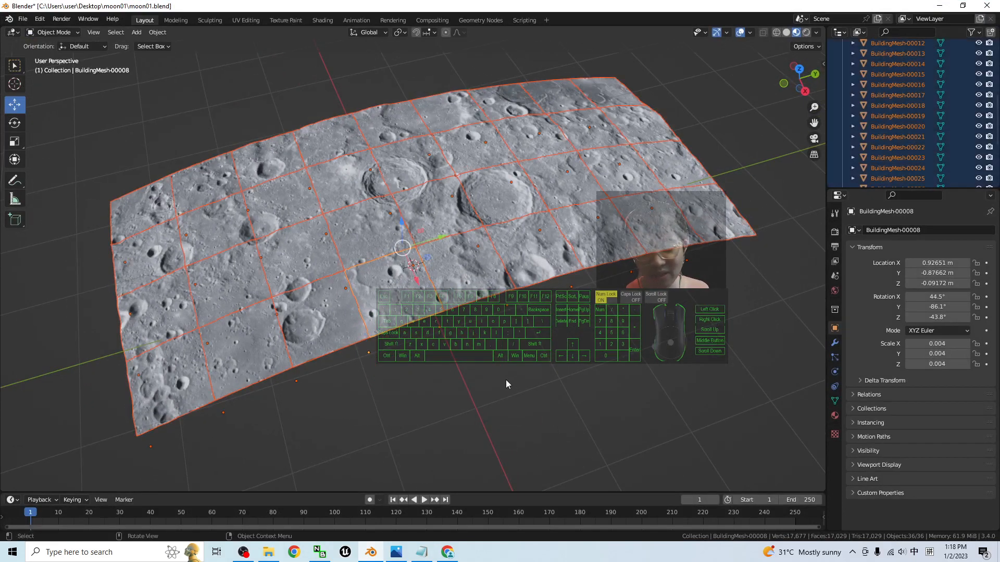
middle_click_drag(458, 431, 671, 283)
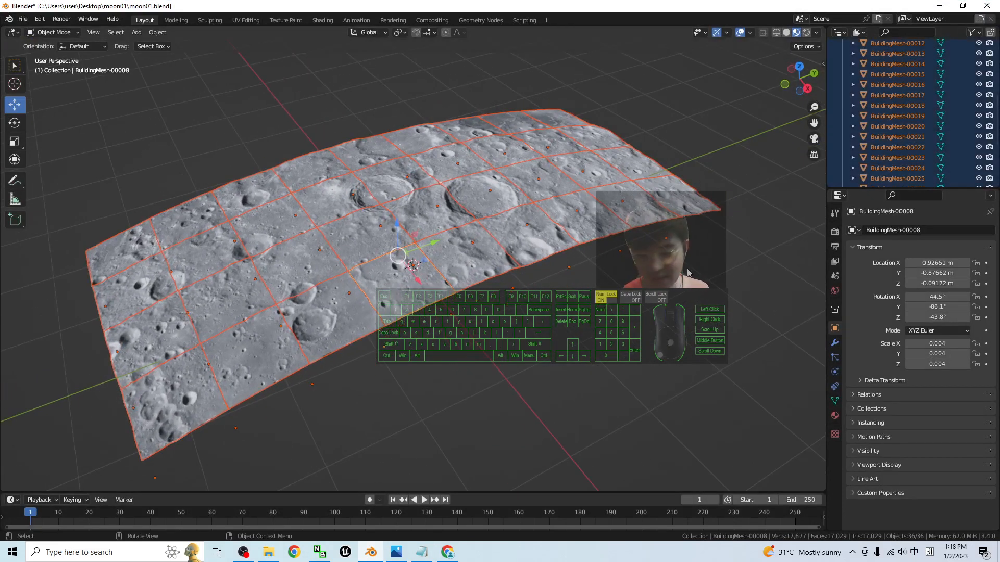
Show the Simplygon settings in the 3D viewport and examine the advanced LOD component types without adding one.
key("n")
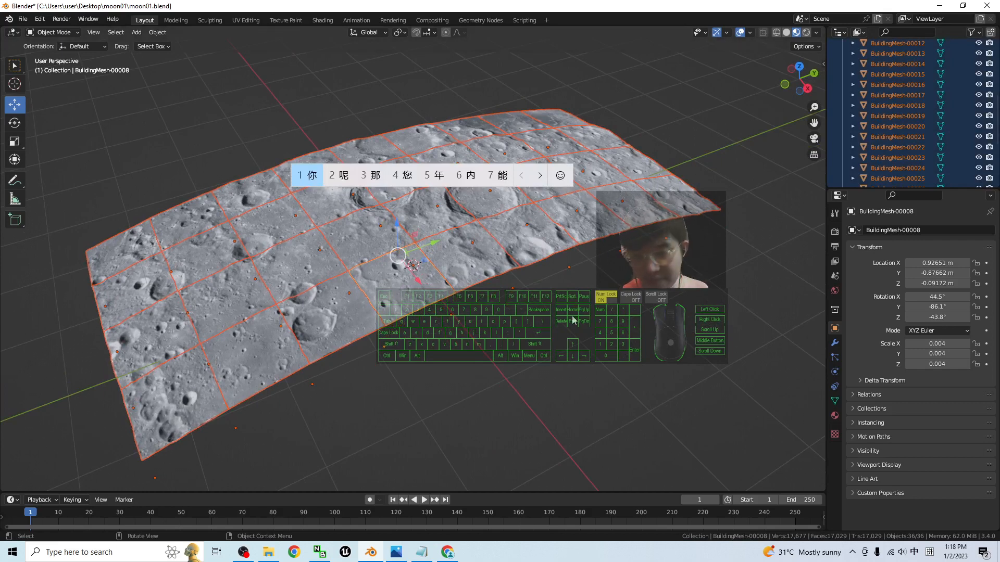
key("BackSpace")
key("super+space")
key("n")
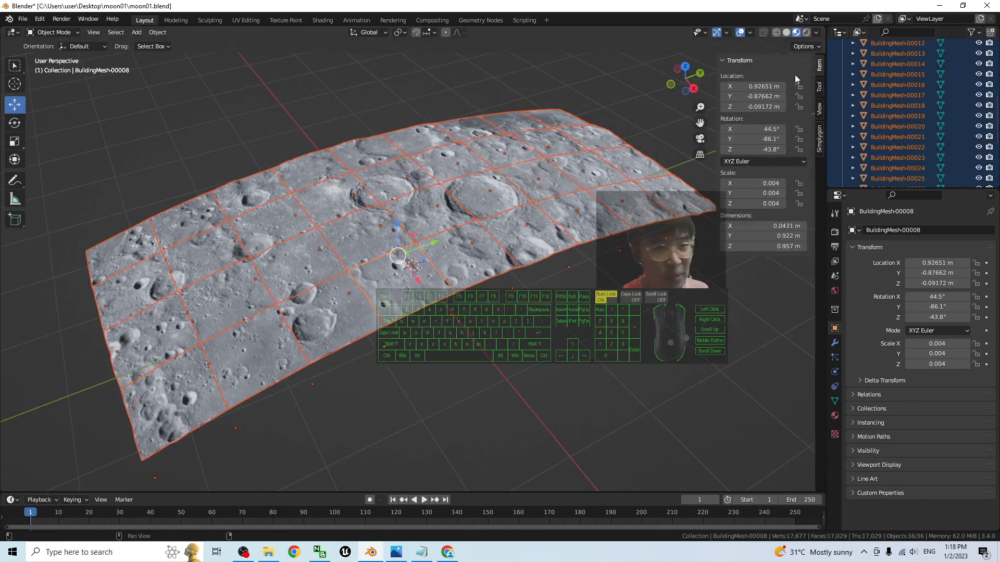
left_click(820, 137)
left_click(758, 88)
mouse_move(733, 89)
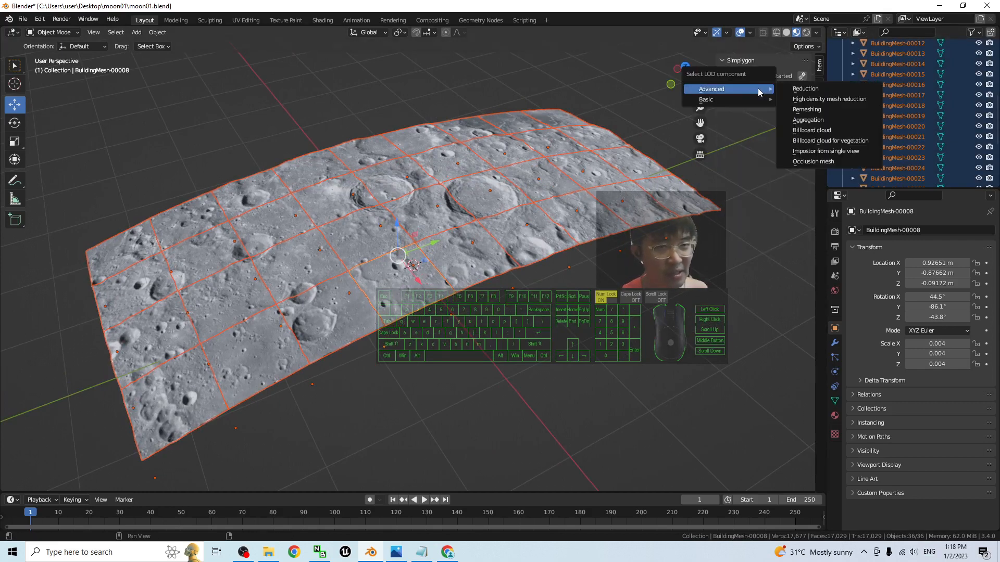
left_click(692, 367)
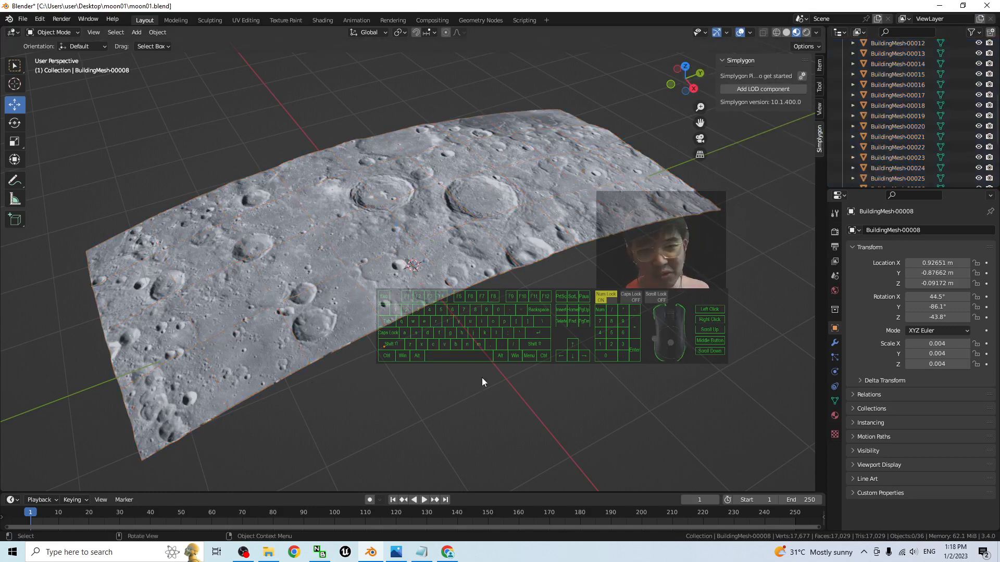
Close Blender without saving moon01.blend and shrink the Simplygon Downloads browser window so the desktop shows around it.
left_click(993, 7)
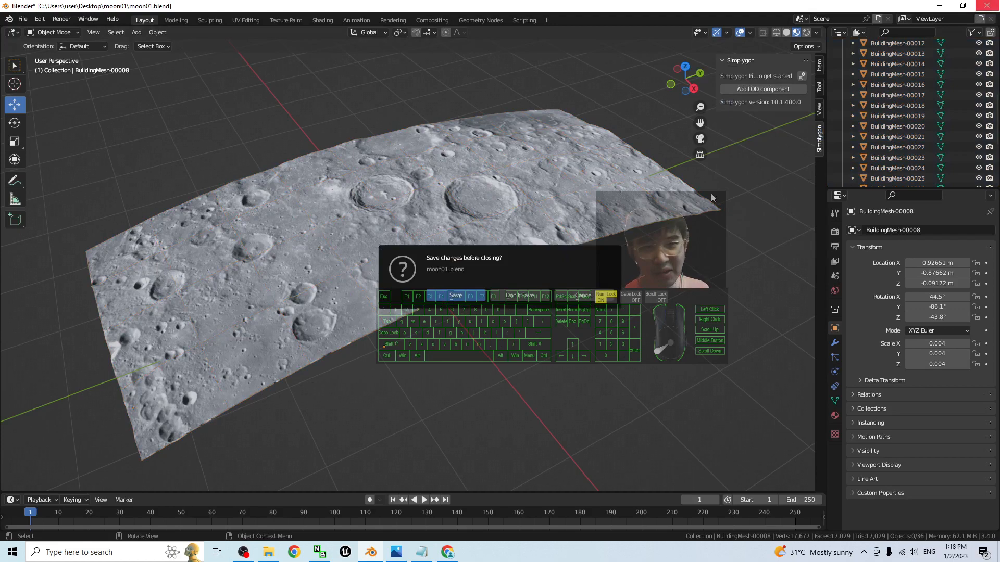
left_click(545, 294)
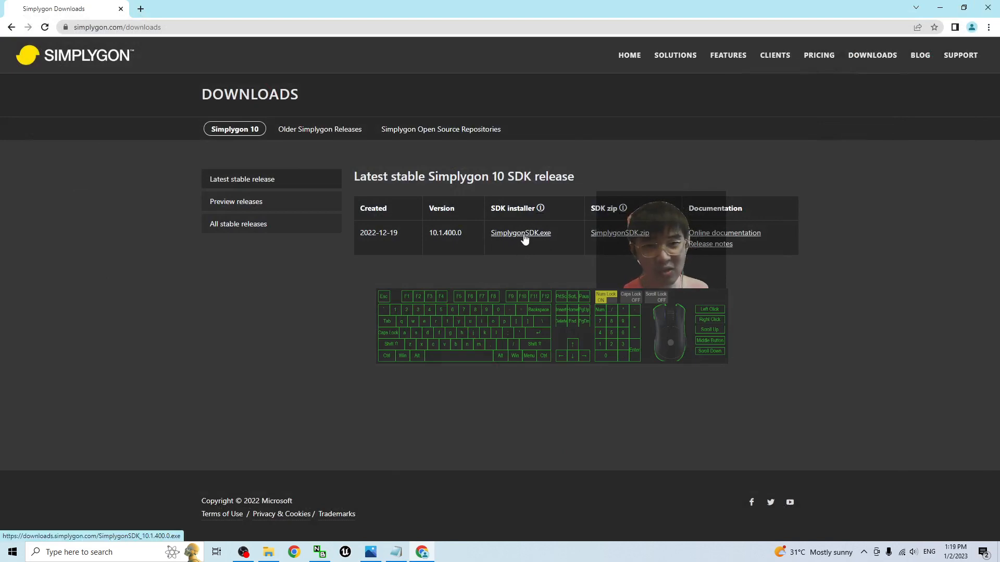
double_click(706, 9)
left_click_drag(706, 9, 434, 51)
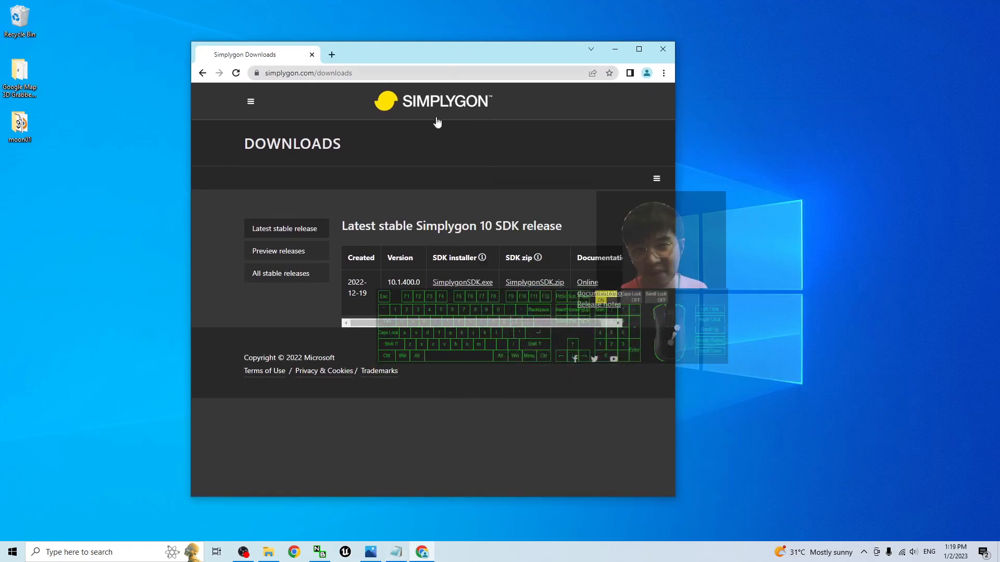
Search Windows for simplygon and launch the Simplygon 10 License Application.
left_click(96, 552)
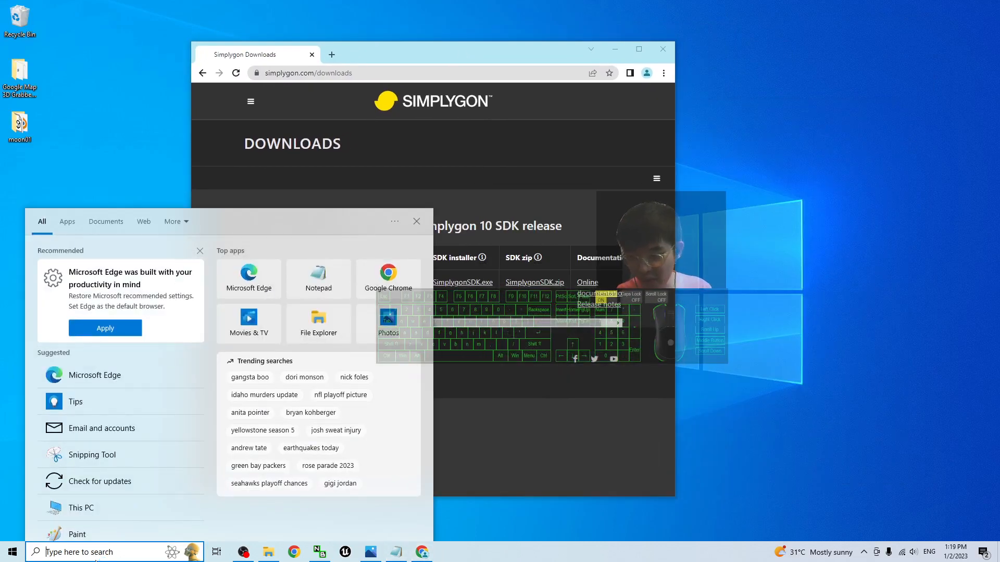
type("simplygon")
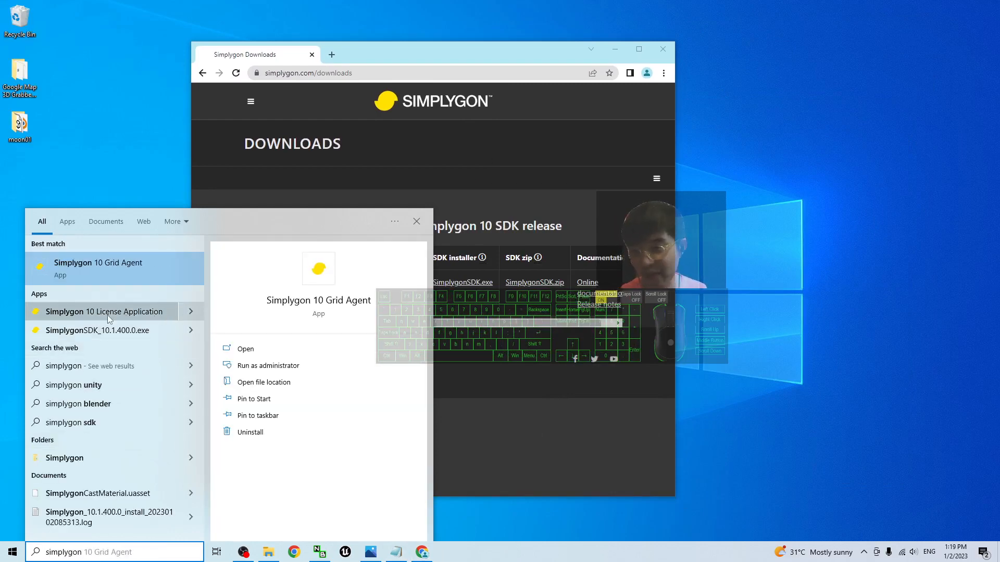
left_click(89, 311)
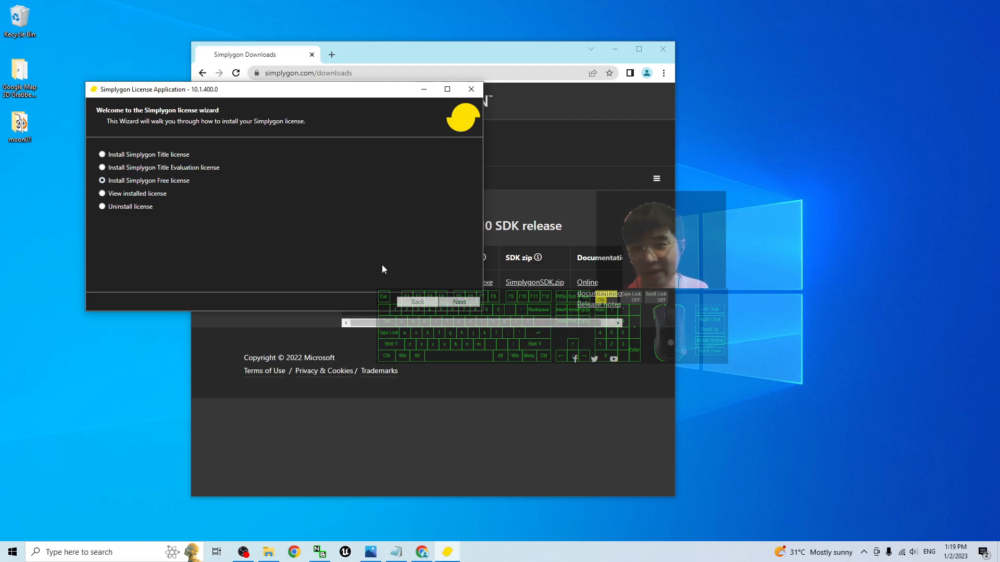
Go through the Simplygon Free license installation, accepting the End User License Agreement, as far as the Microsoft sign-in, and close the wizard.
left_click(449, 303)
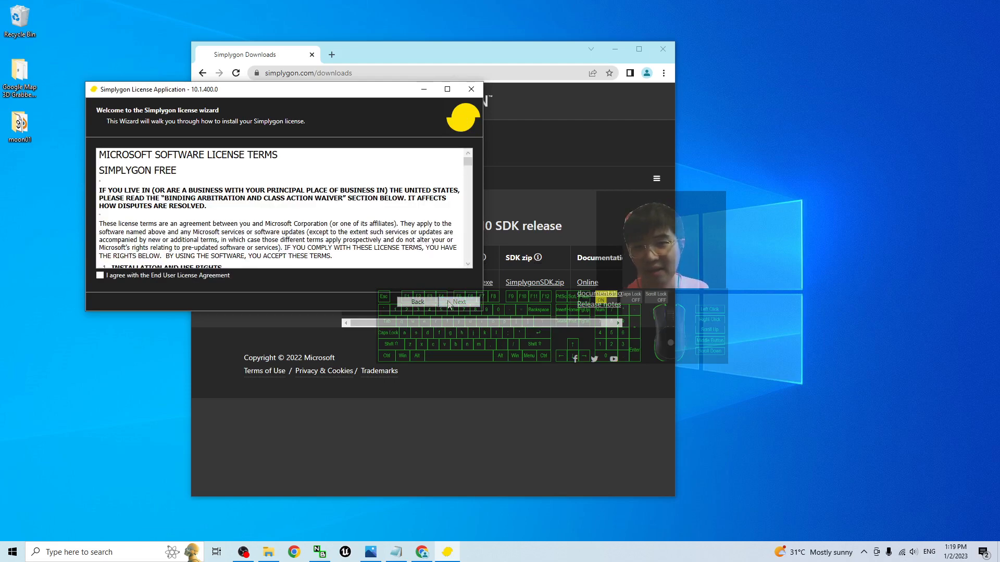
left_click(101, 276)
left_click(460, 303)
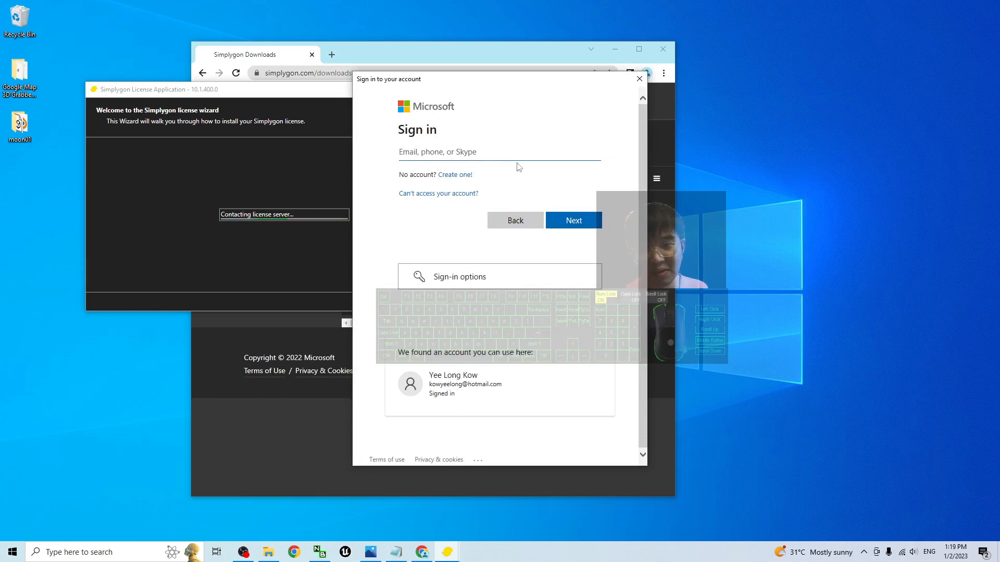
left_click(640, 81)
left_click(471, 90)
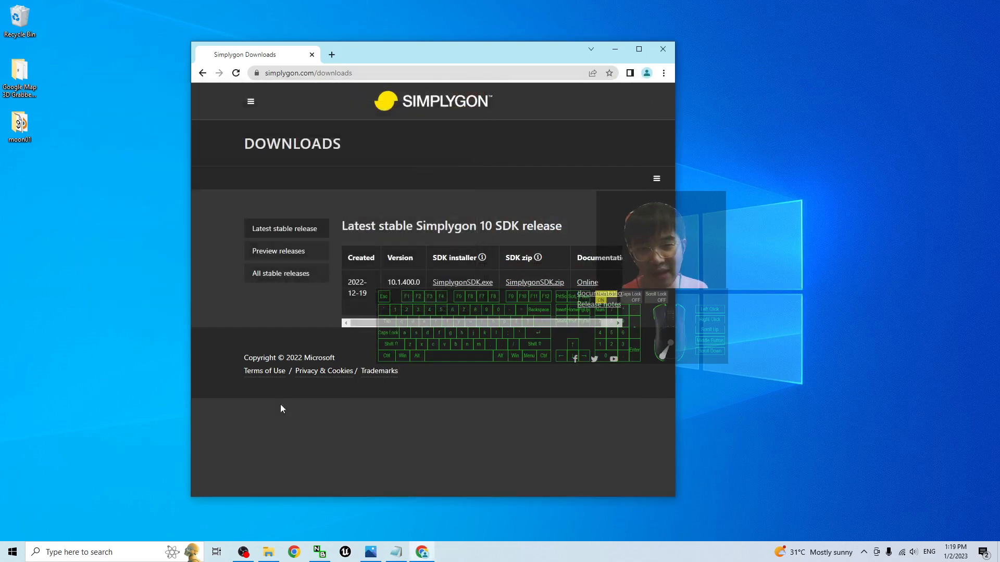
Launch the Simplygon 10 Grid Agent and check for it among the hidden background apps.
left_click(109, 556)
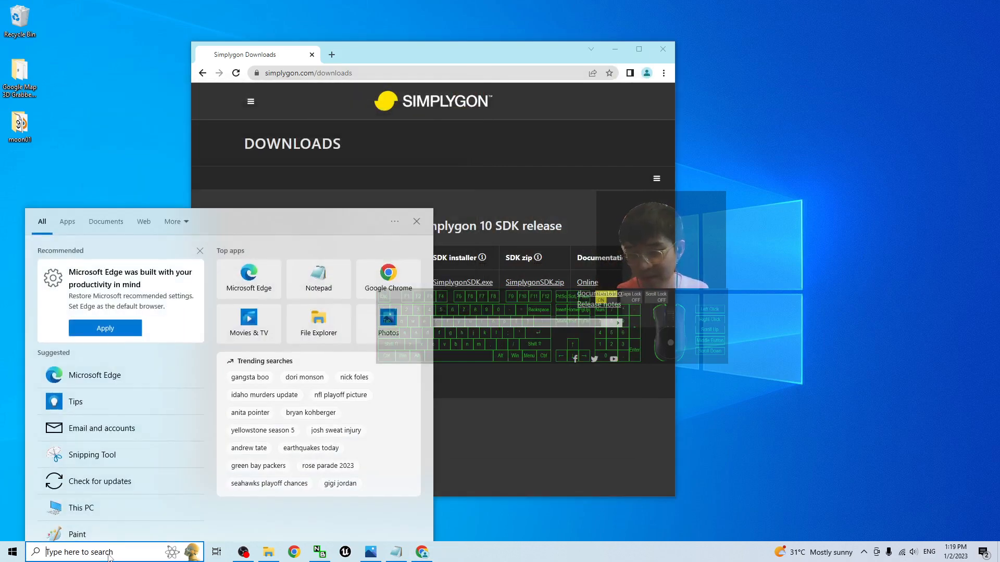
type("simplygon")
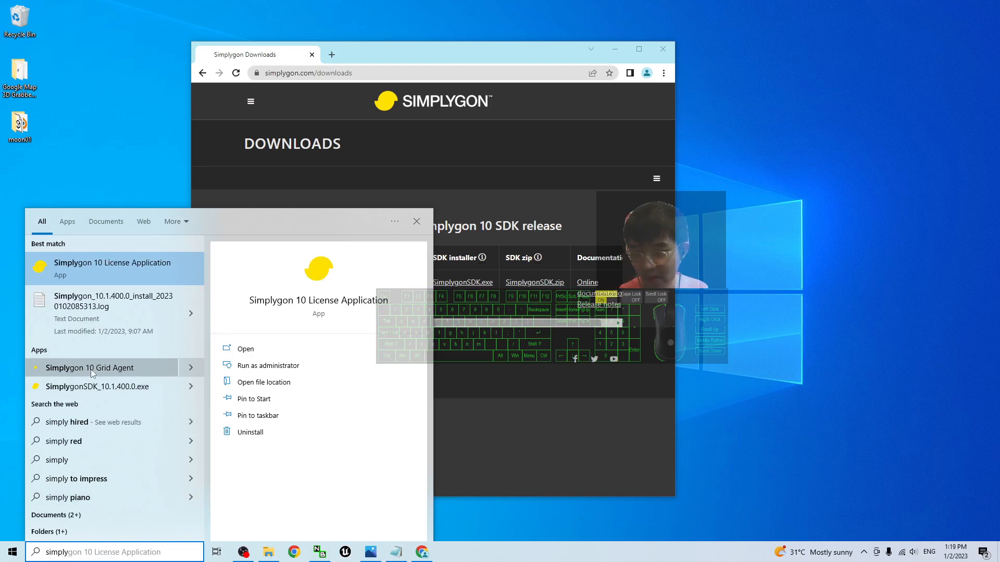
key("Return")
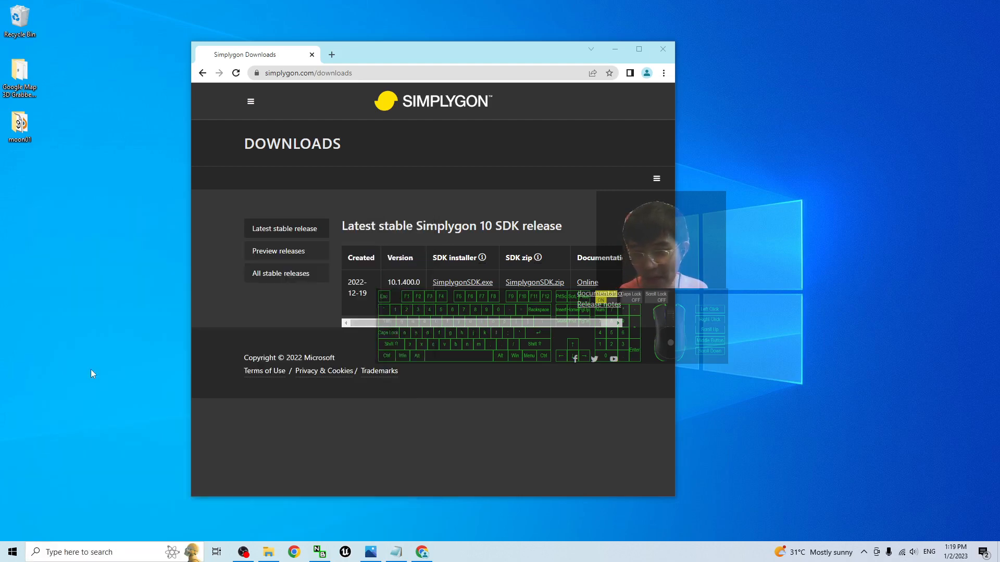
left_click(863, 554)
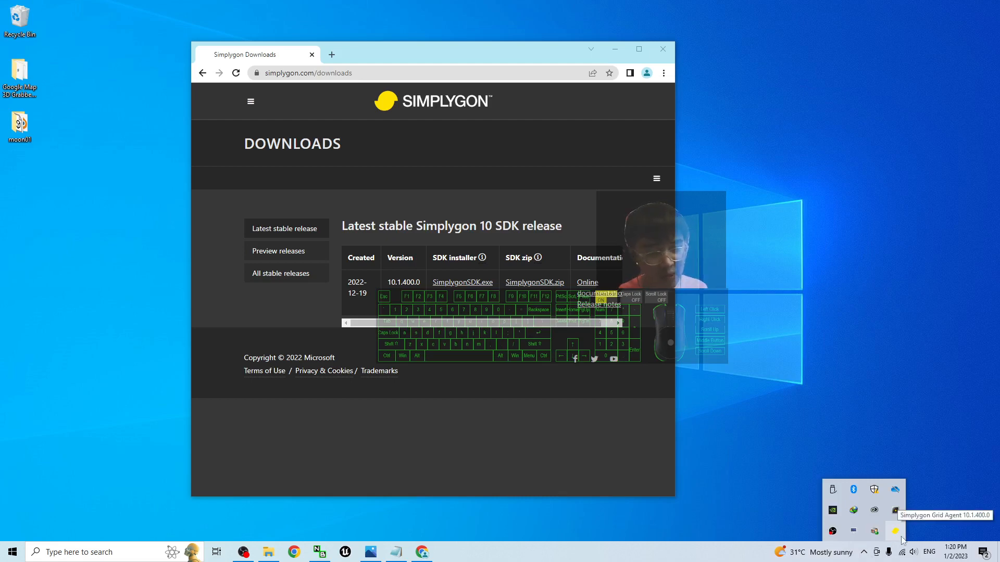
Minimize the browser window and launch Blender 3.4 through a Windows search.
left_click(616, 49)
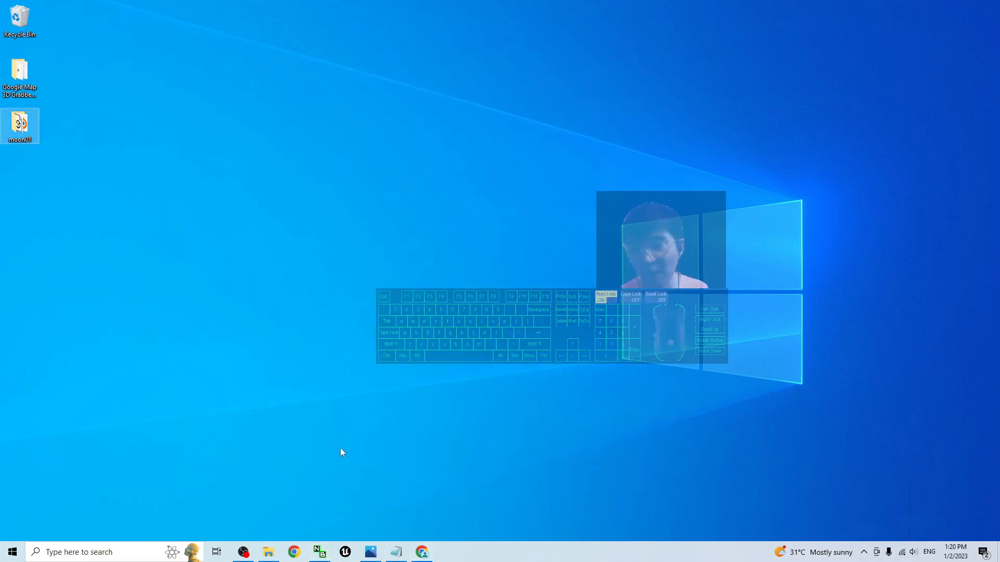
left_click(74, 559)
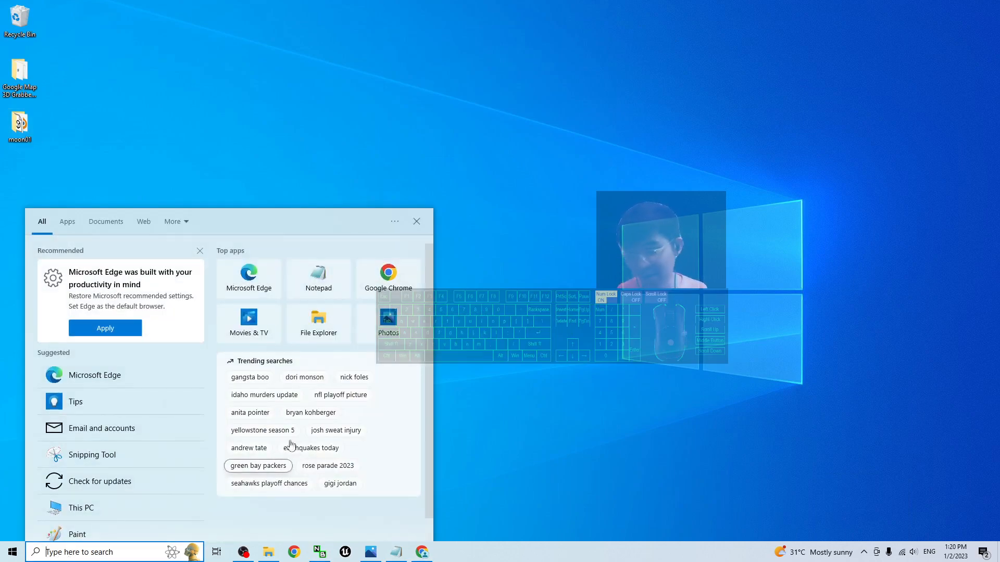
left_click(548, 284)
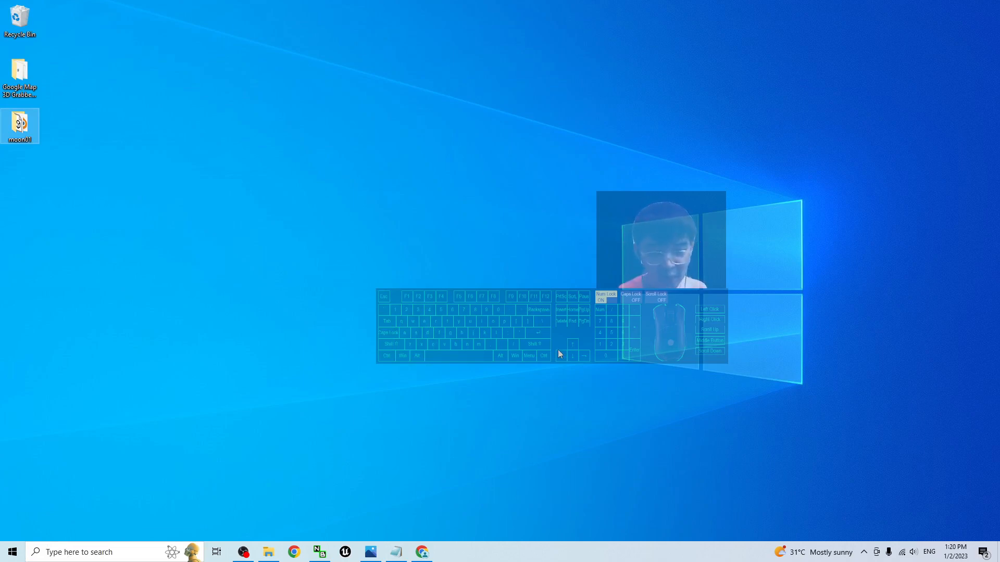
left_click(100, 547)
type("bel")
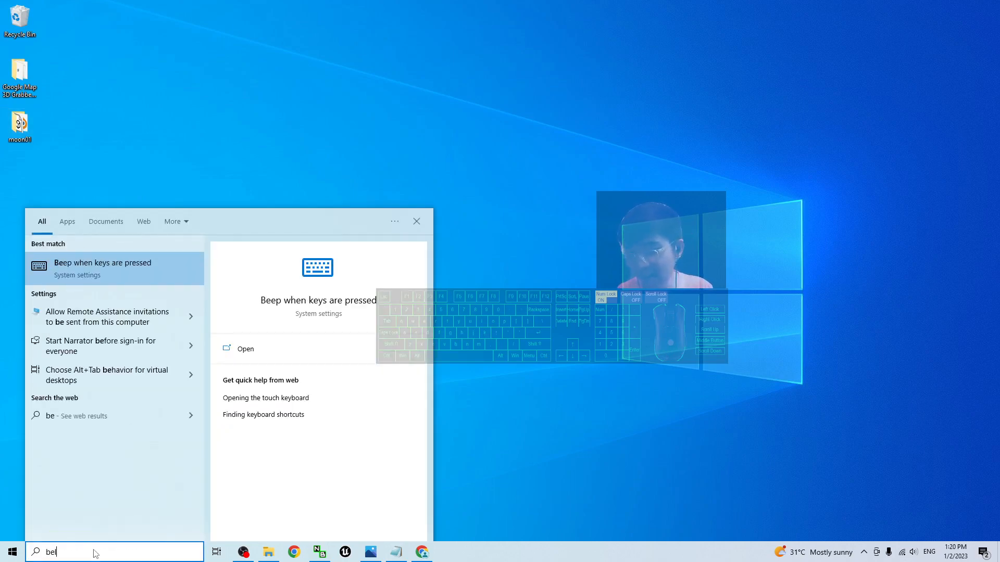
key("BackSpace")
key("BackSpace")
type("lender")
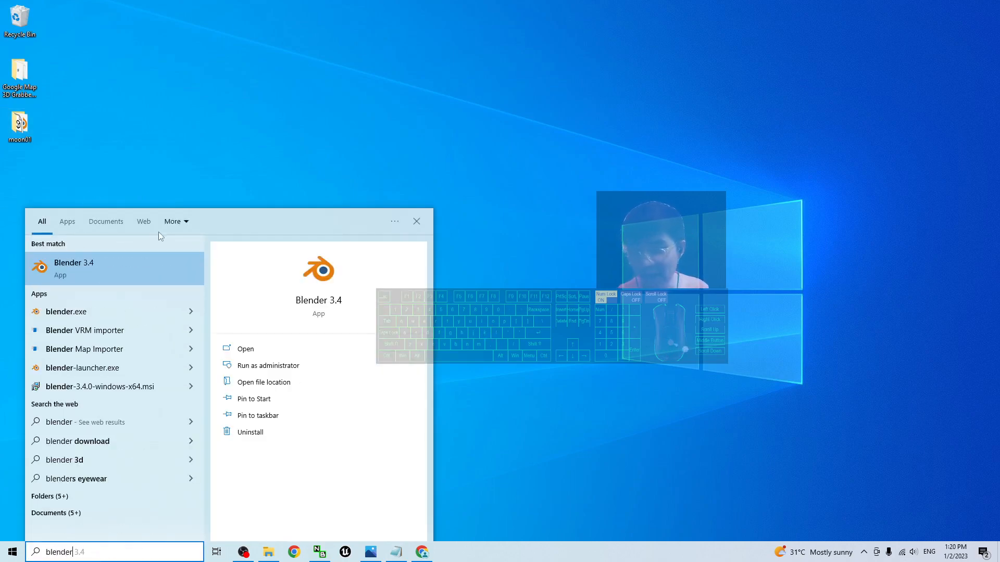
left_click(98, 267)
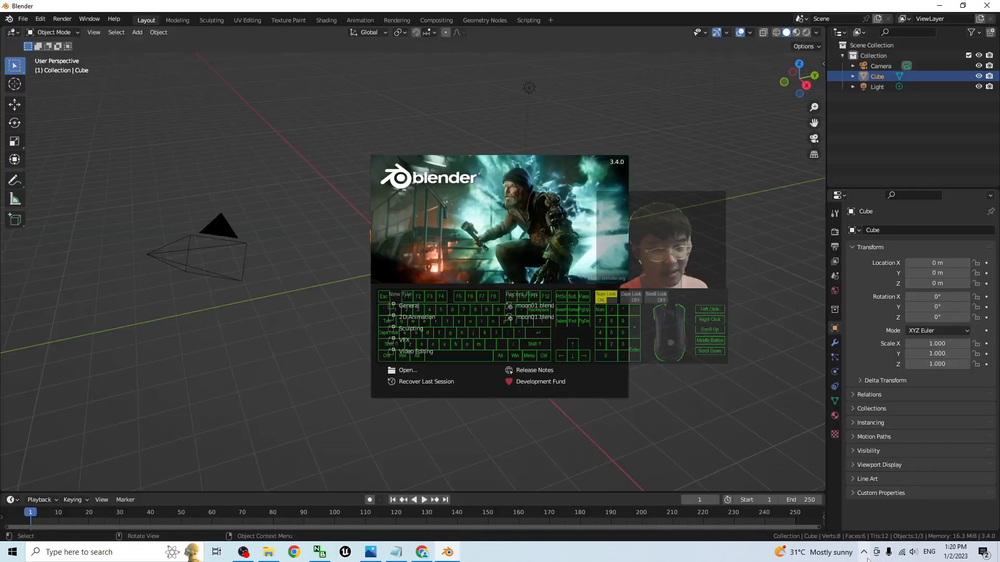
Check the Simplygon Grid Agent among the background apps, and dismiss Blender's splash screen with nothing selected in the scene.
left_click(864, 552)
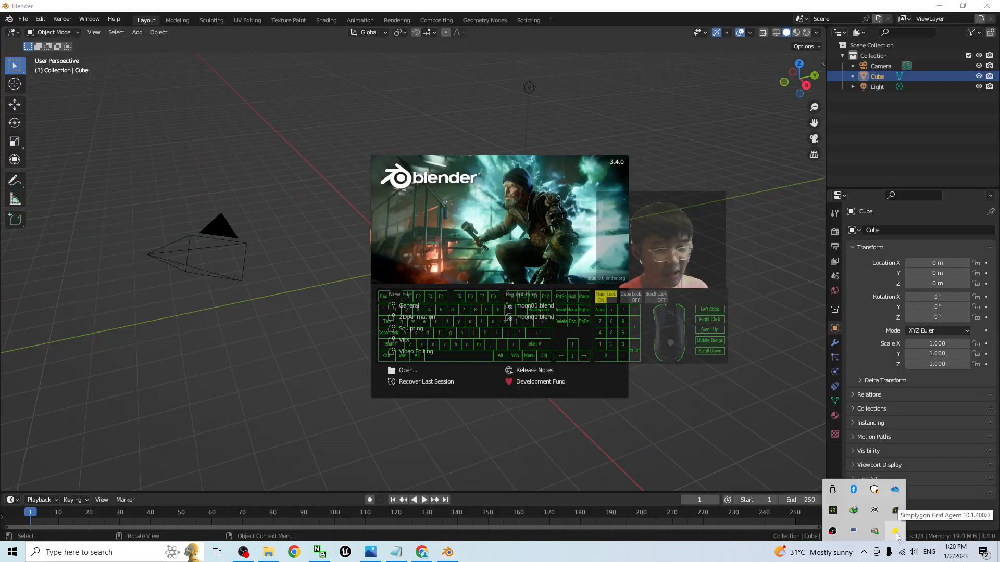
left_click(254, 132)
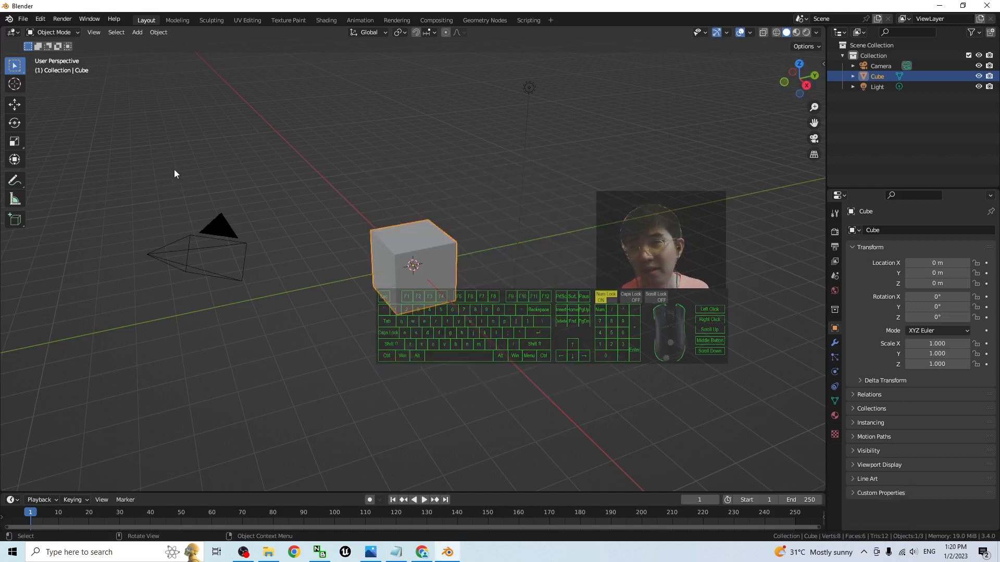
left_click_drag(120, 166, 400, 270)
left_click(284, 100)
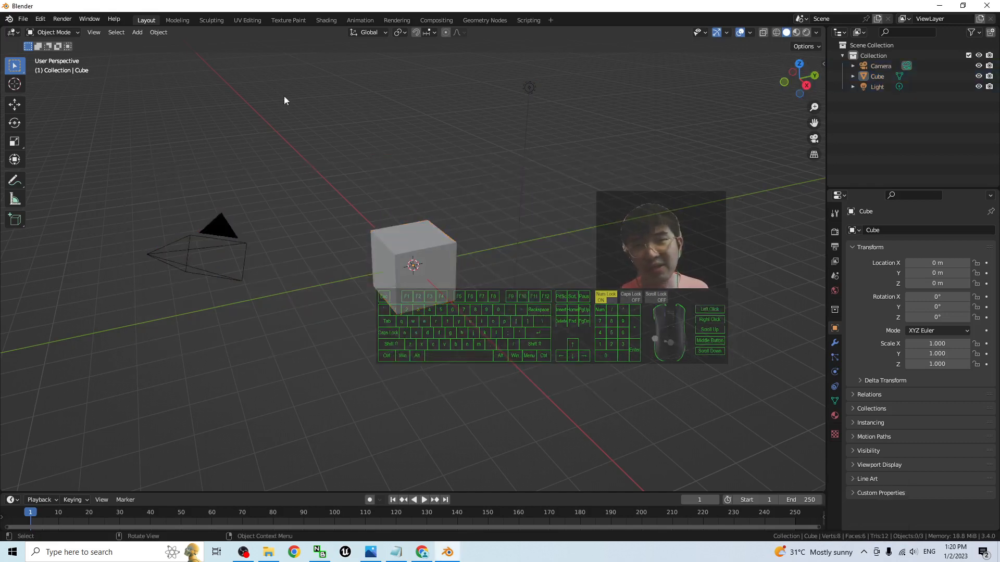
Find the Simplygon 10 add-on in the preferences, re-enable it, and show its Simplygon panel in the 3D viewport.
left_click(44, 19)
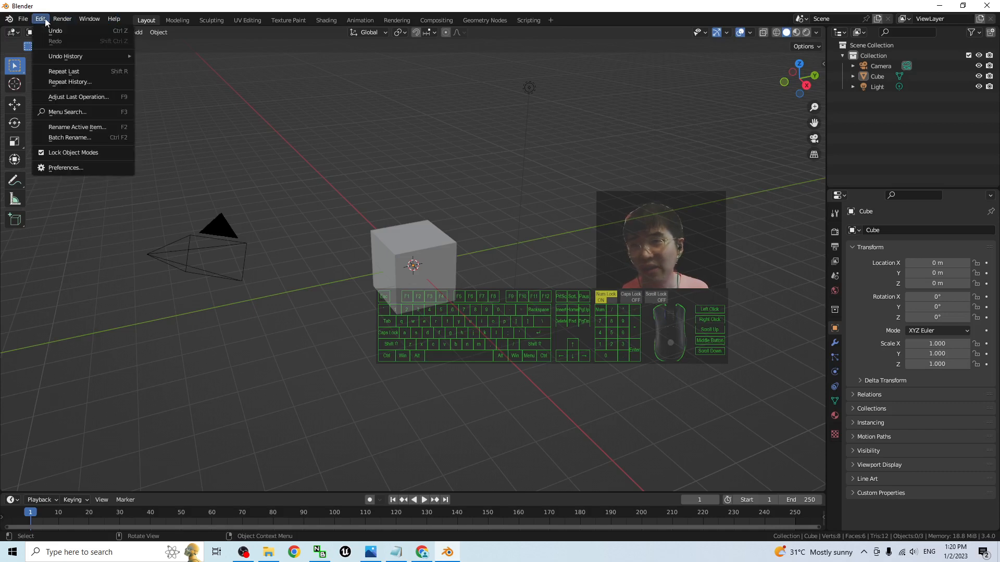
left_click(67, 168)
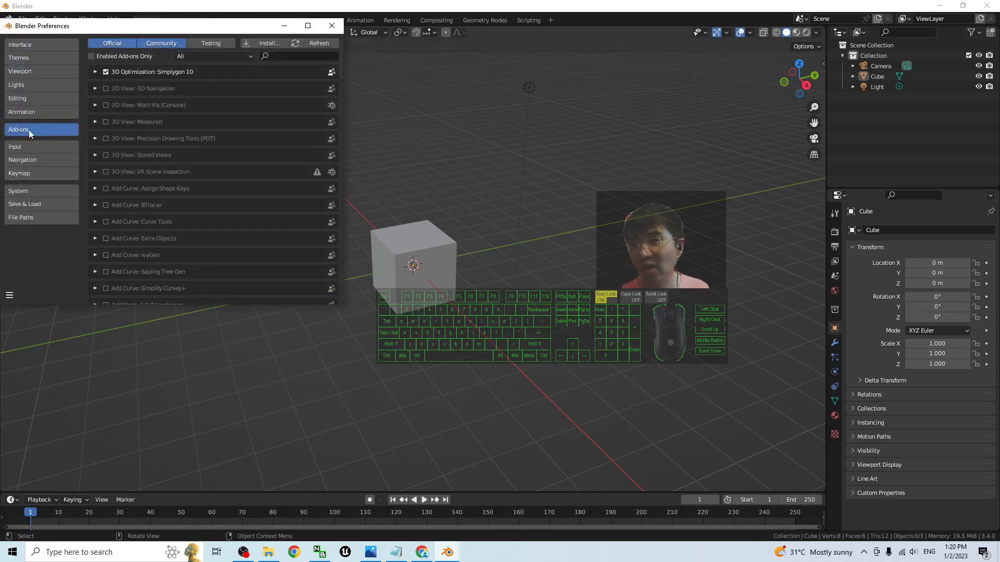
type("s")
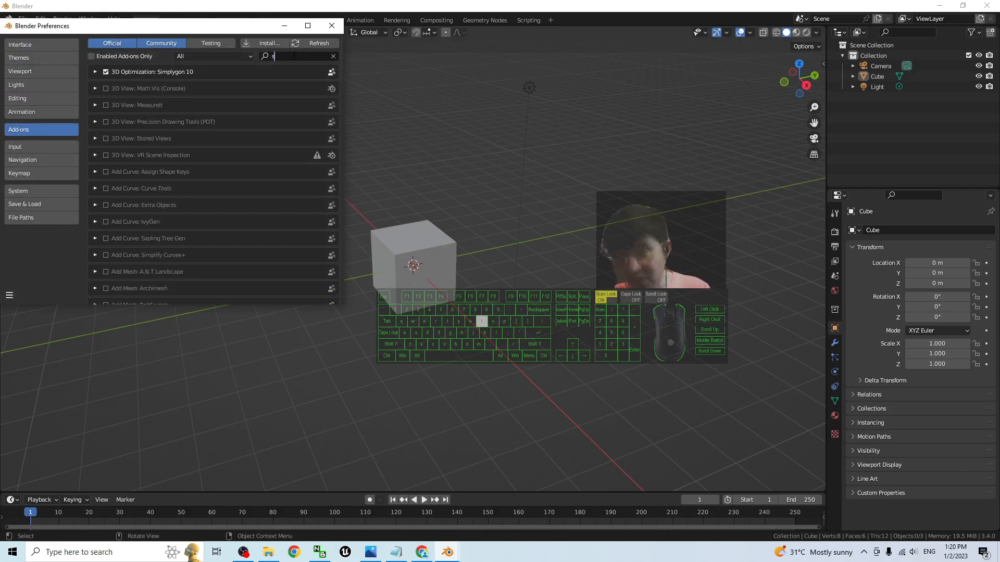
type("implygon")
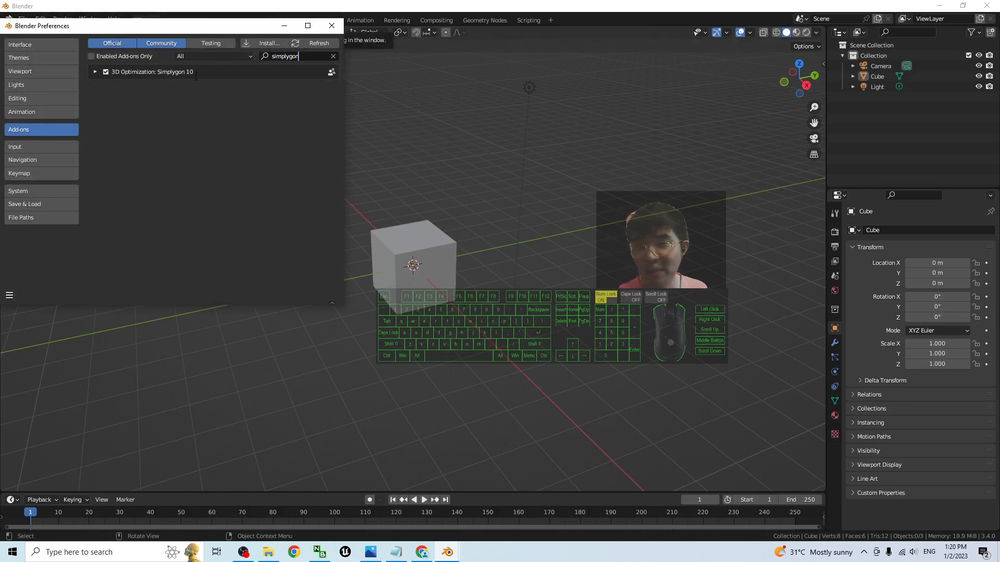
left_click(106, 72)
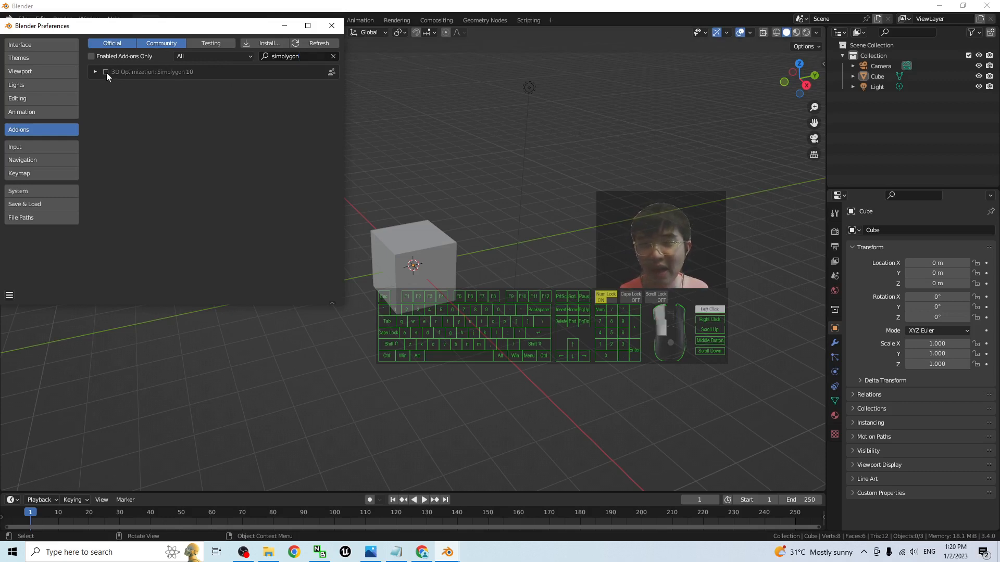
left_click(106, 73)
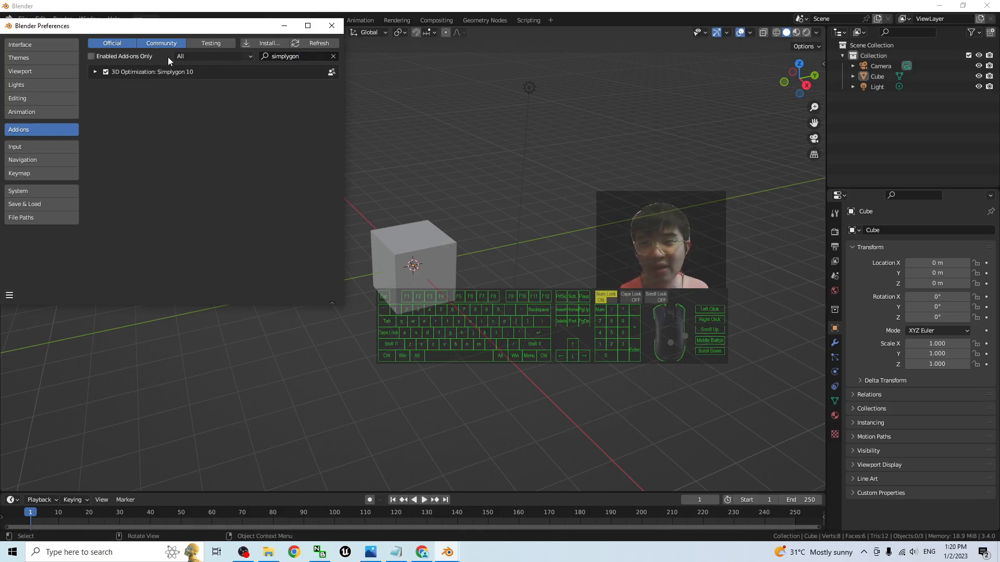
left_click(332, 26)
key("n")
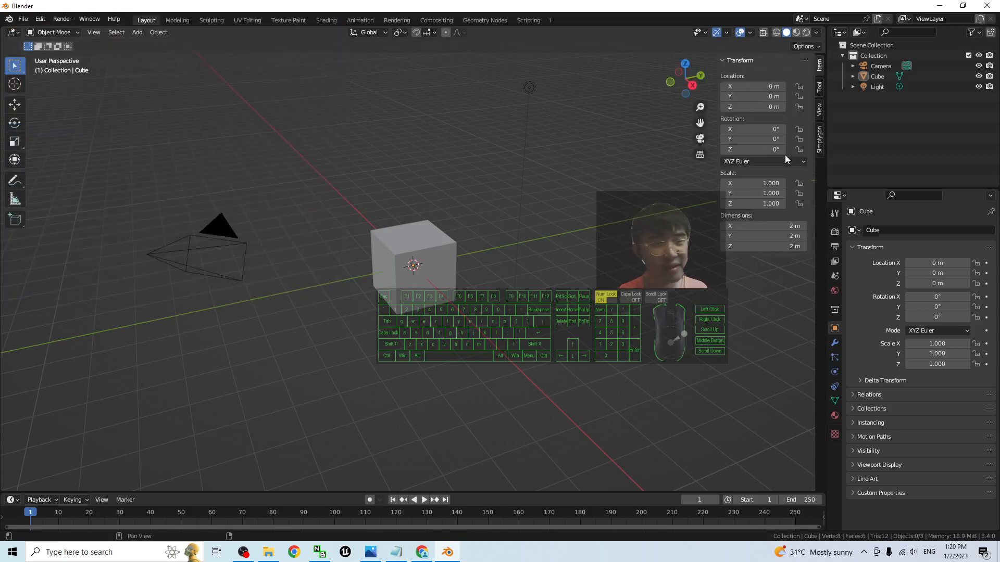
left_click(819, 139)
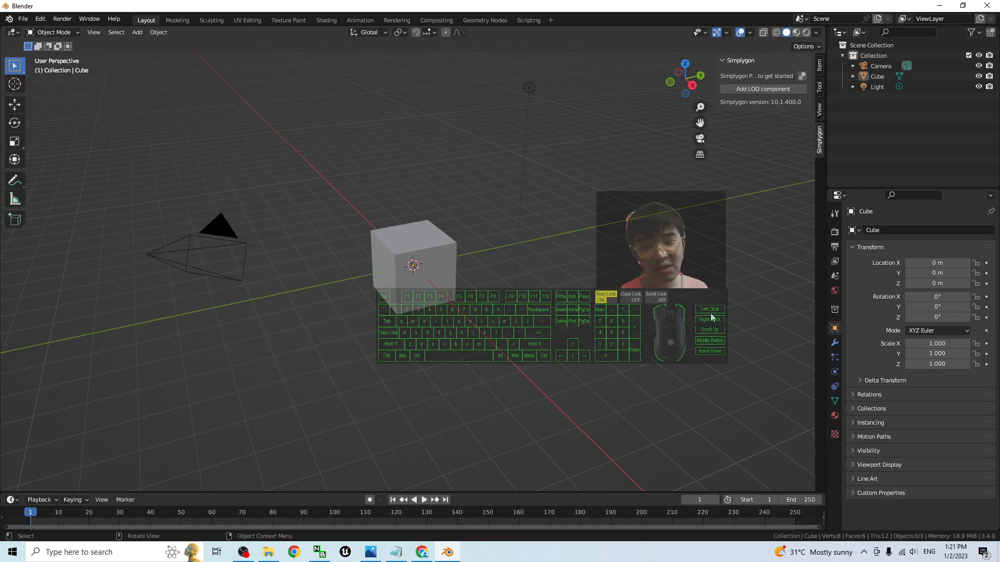
Delete the default camera, cube and light, and close Blender without saving the scene.
left_click_drag(140, 195, 557, 343)
key("Delete")
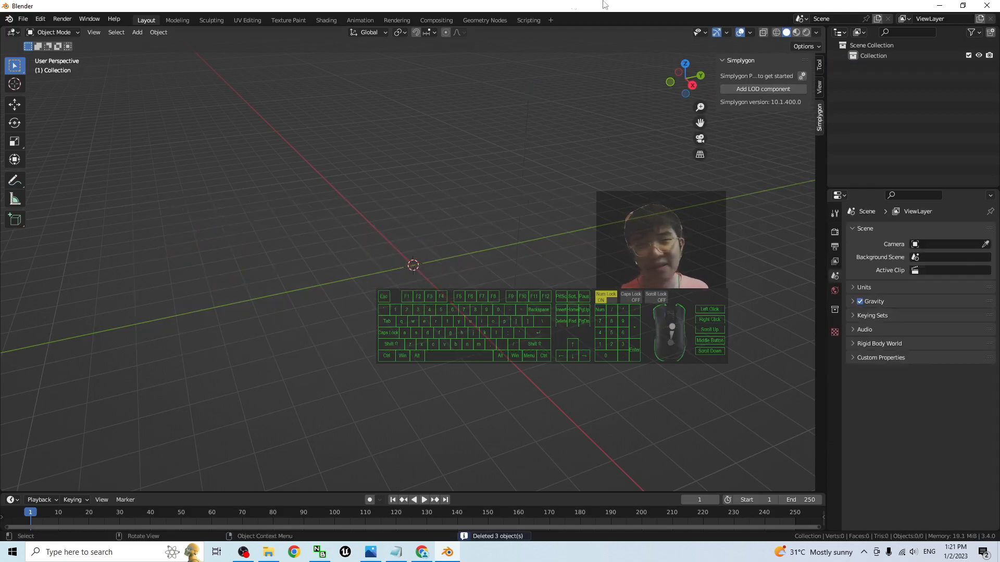
left_click_drag(604, 6, 641, 4)
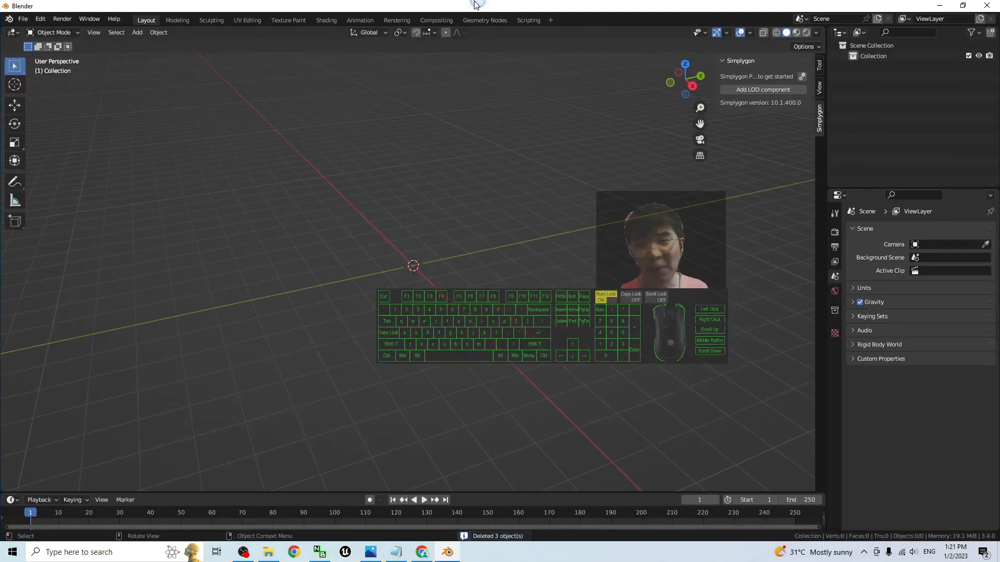
left_click(990, 6)
left_click(523, 295)
Preview moon01.fbx from the desktop's moon01 folder in 3D Viewer, close it, and open moon01.blend in Blender.
double_click(19, 124)
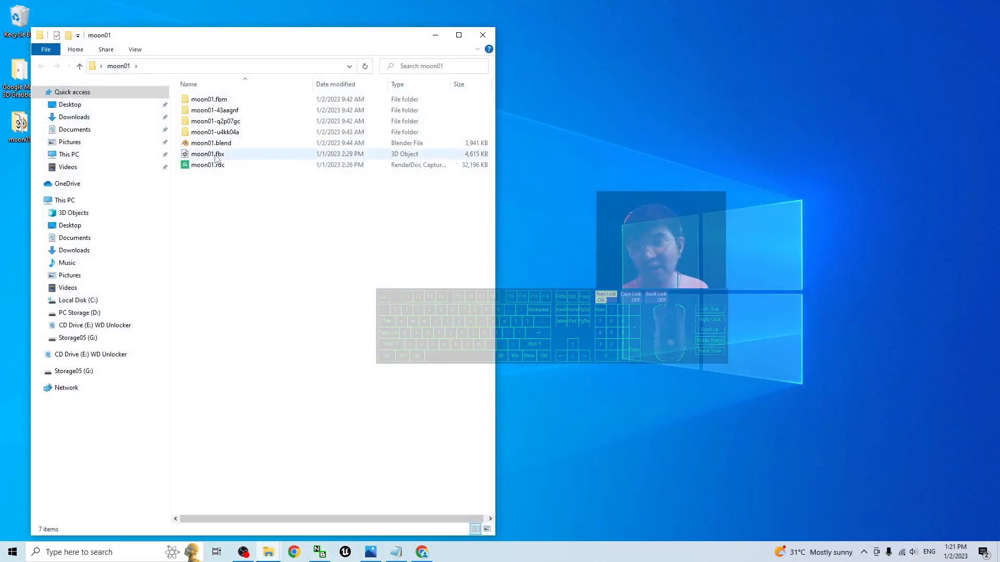
double_click(216, 155)
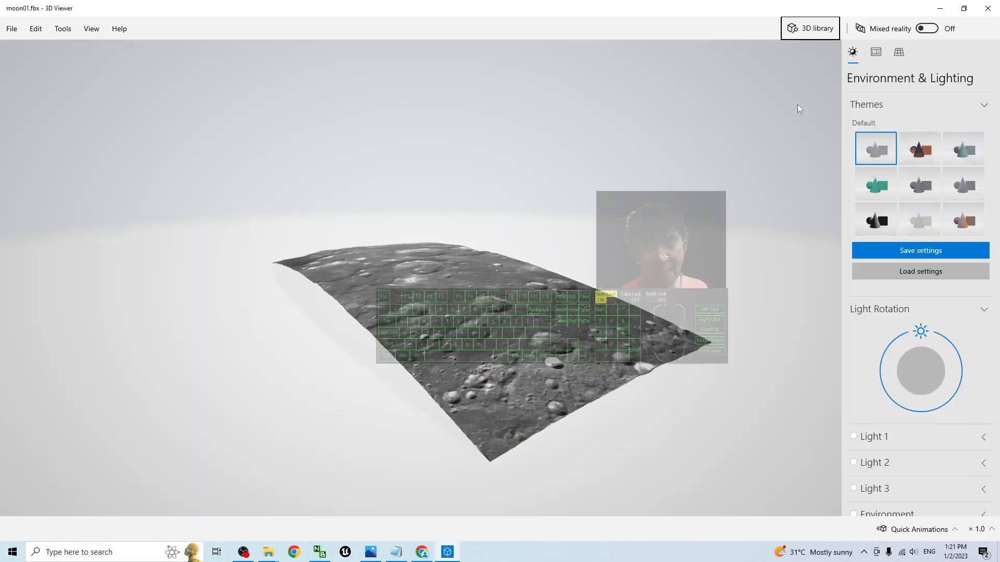
left_click(987, 8)
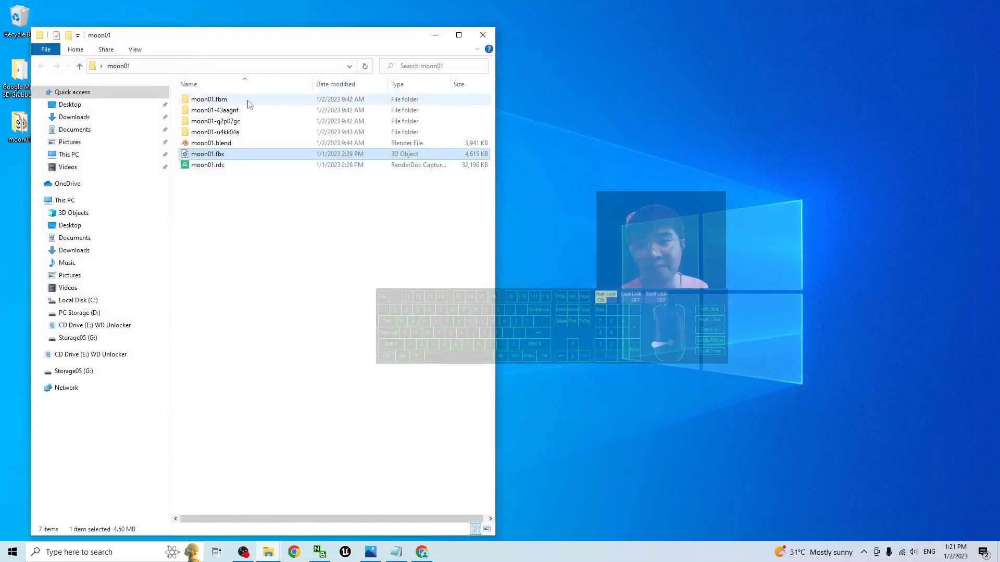
left_click(209, 144)
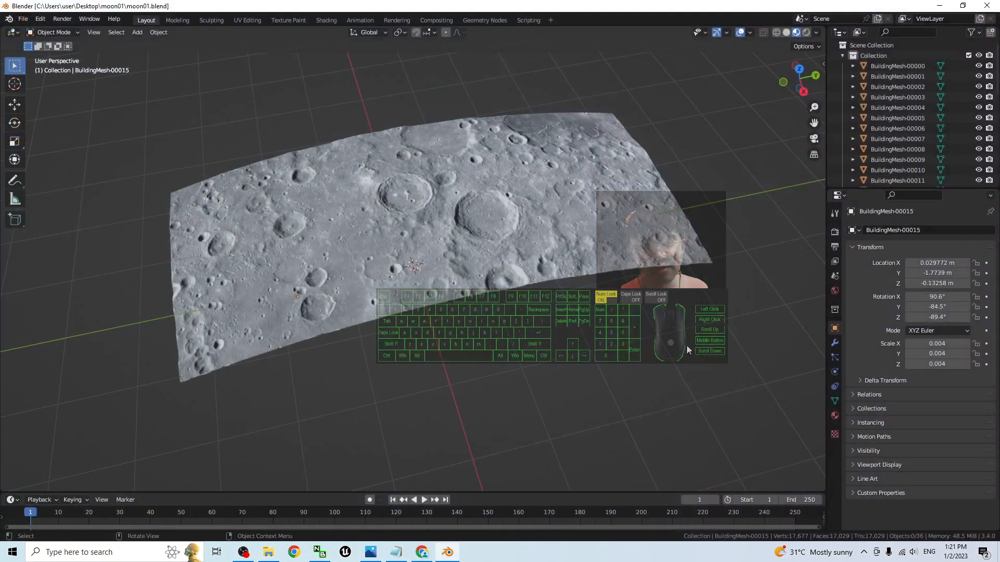
Examine the moon terrain's triangulation in Wireframe shading, comparing it with the textured Material Preview.
mouse_move(583, 308)
middle_mouse_down()
mouse_move(609, 327)
mouse_move(550, 256)
middle_mouse_up()
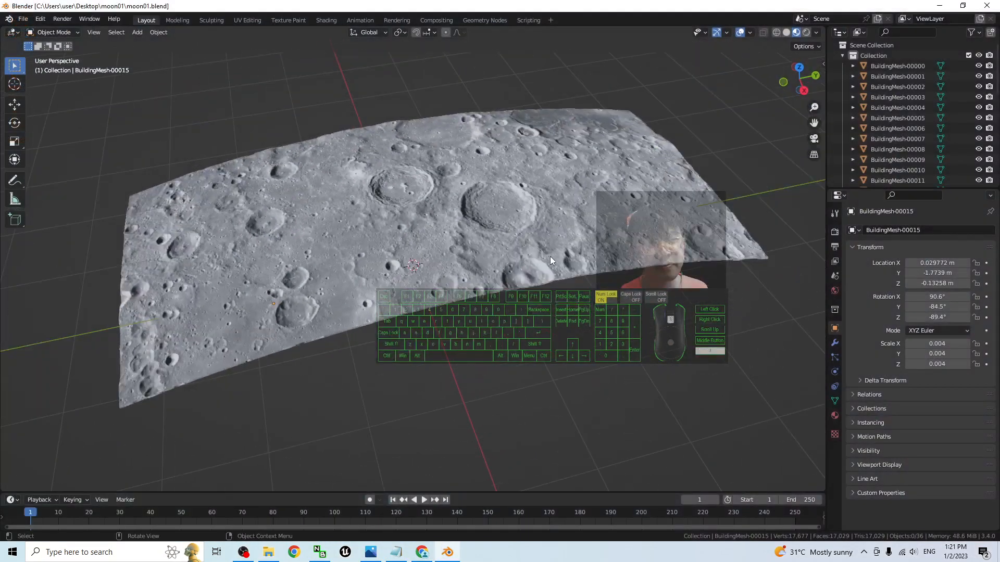
left_click(778, 32)
scroll(507, 163, "down", 5)
scroll(567, 162, "down", 6)
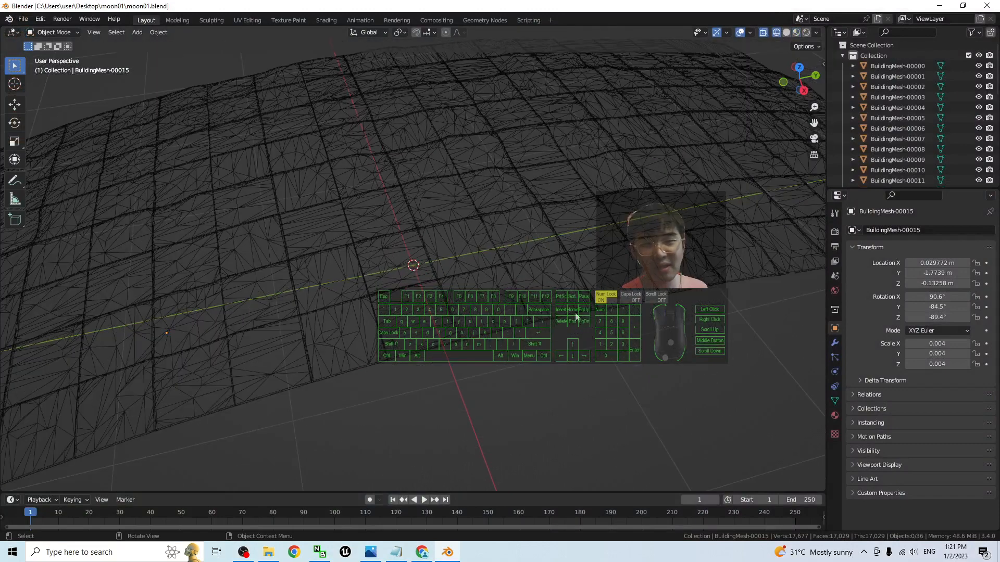
left_click(795, 33)
left_click(783, 34)
left_click(777, 33)
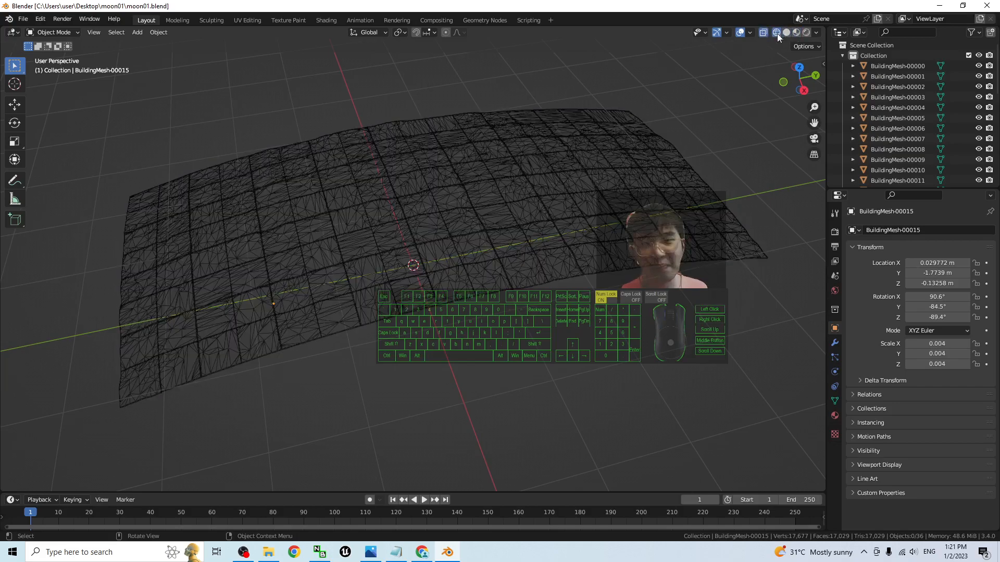
scroll(433, 173, "up", 5)
scroll(526, 185, "down", 3)
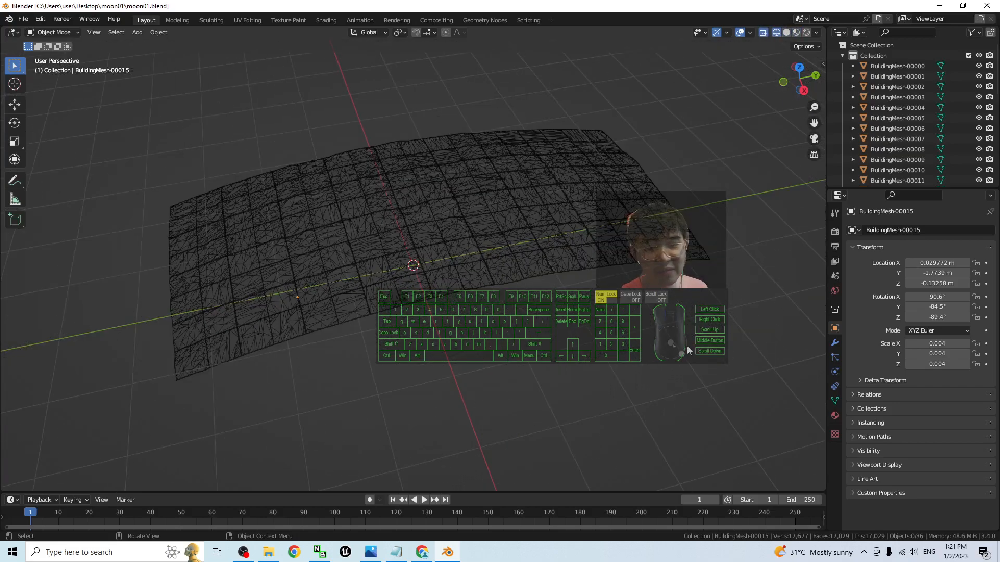
Hide System Memory and Scene Statistics from the status bar.
right_click(780, 539)
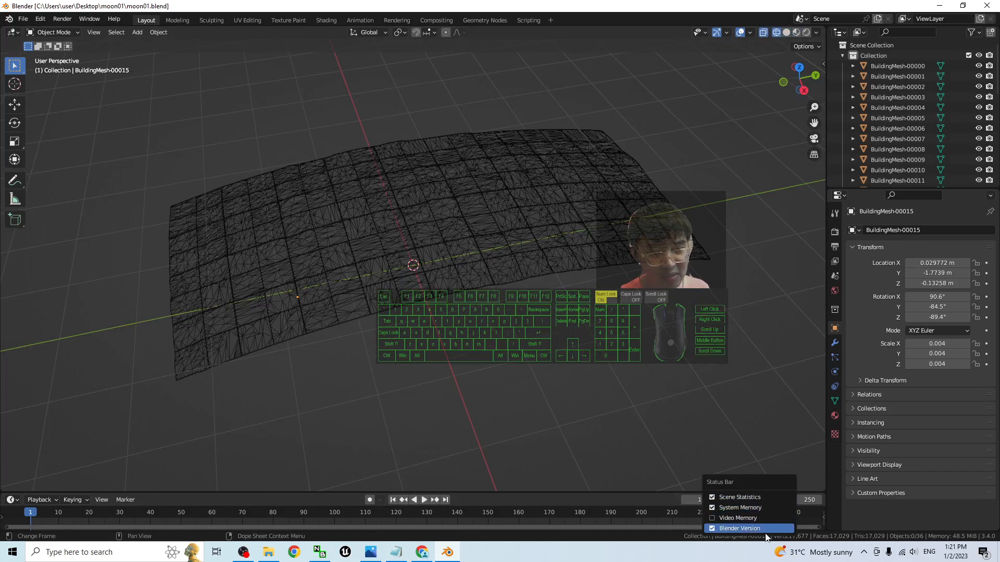
left_click(714, 508)
right_click(802, 538)
left_click(736, 496)
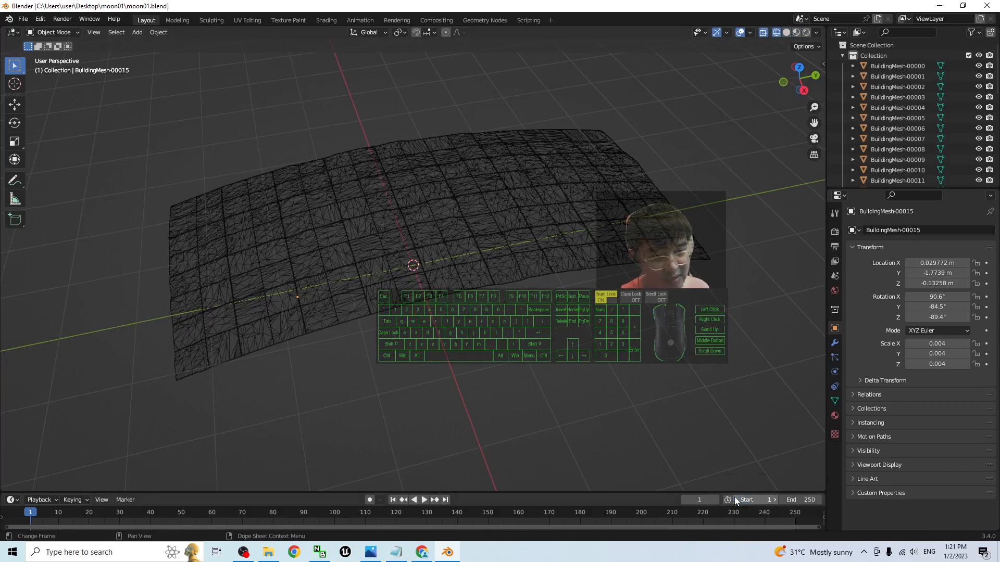
Box-select most of the terrain tiles in the wireframe view and clear the selection again.
scroll(594, 244, "up", 2)
scroll(651, 183, "down", 2)
left_click_drag(717, 113, 293, 339)
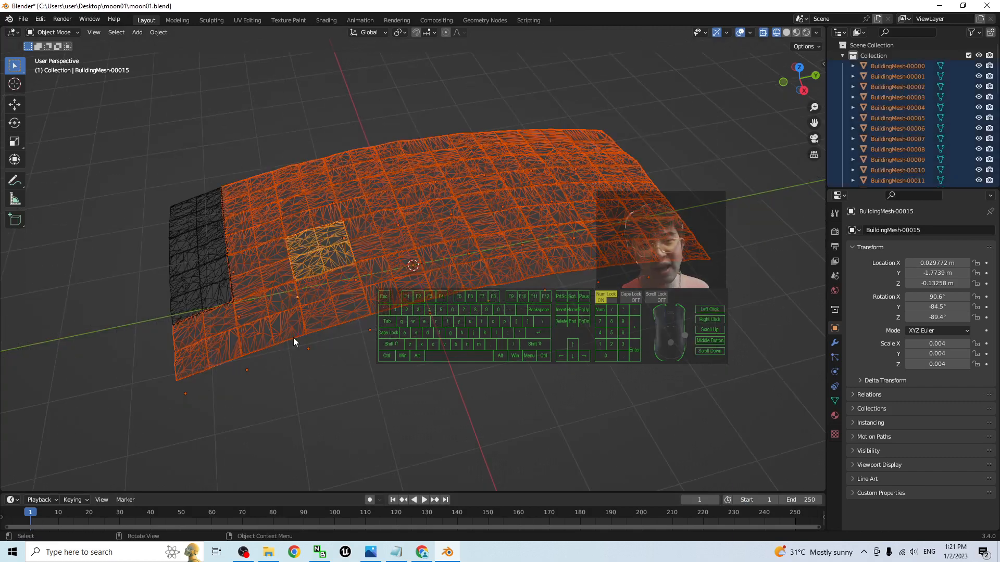
left_click(509, 378)
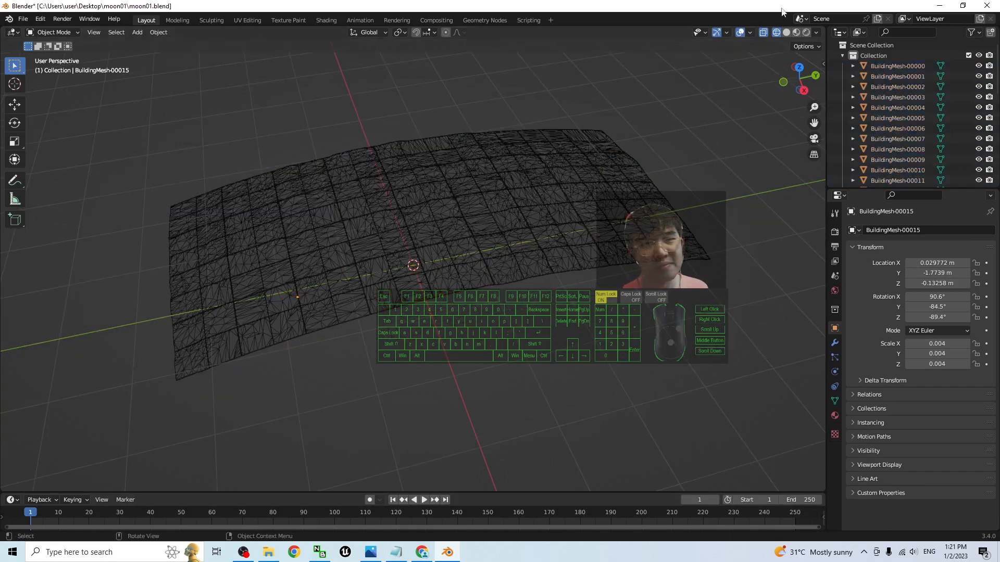
Return the viewport to Material Preview and turn Scene Statistics on in the status bar.
left_click(796, 32)
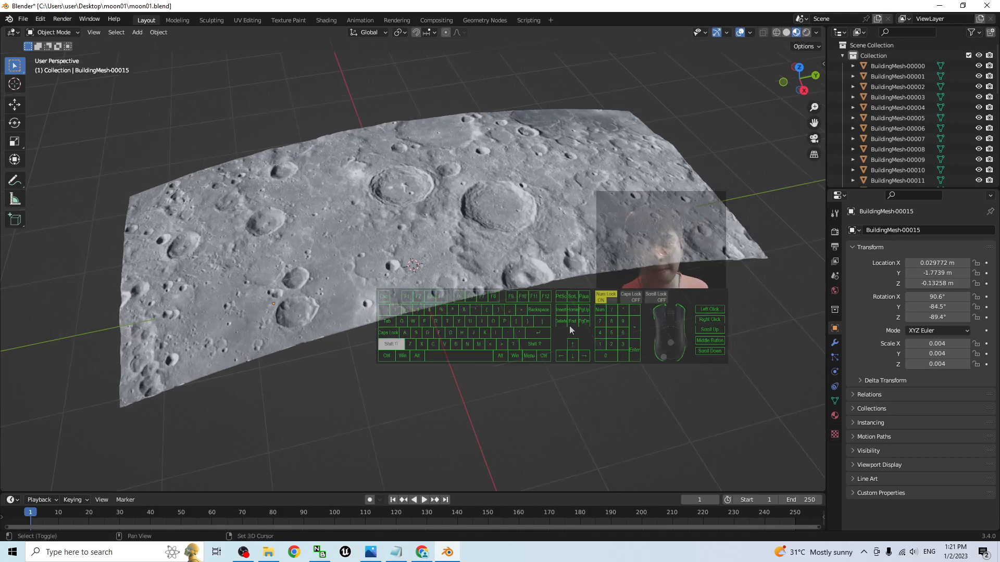
middle_click_drag(569, 326, 549, 367, "shift")
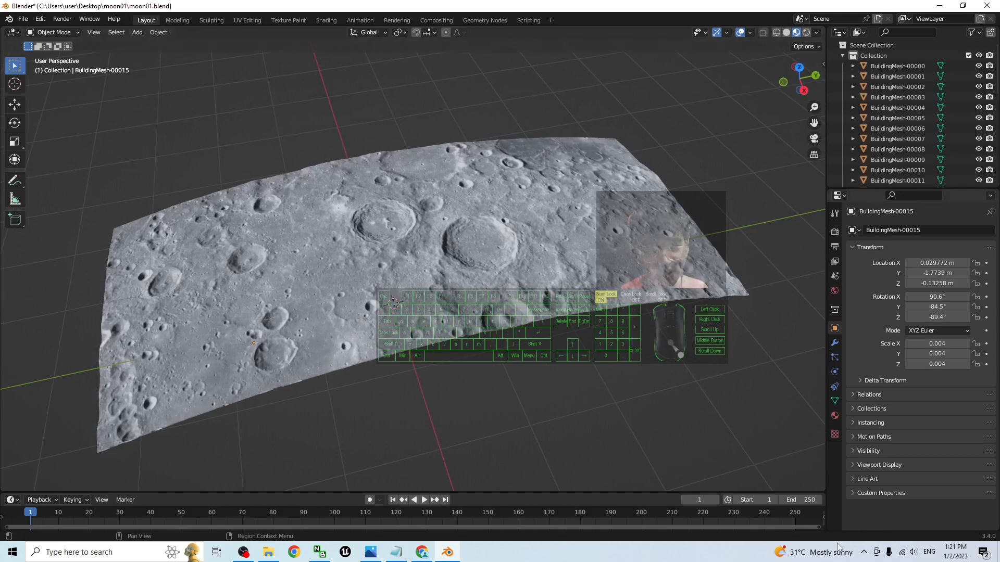
right_click(819, 541)
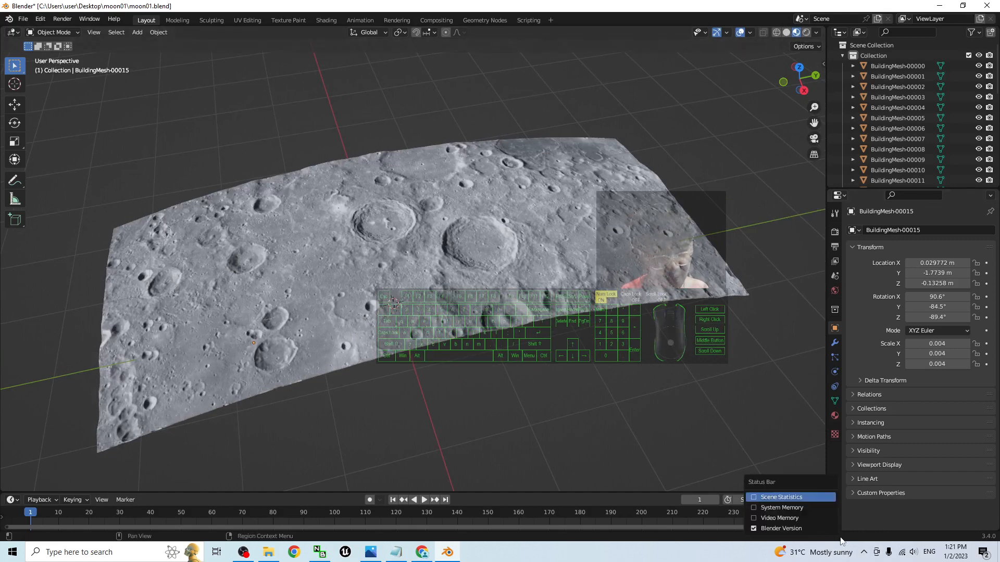
left_click(754, 498)
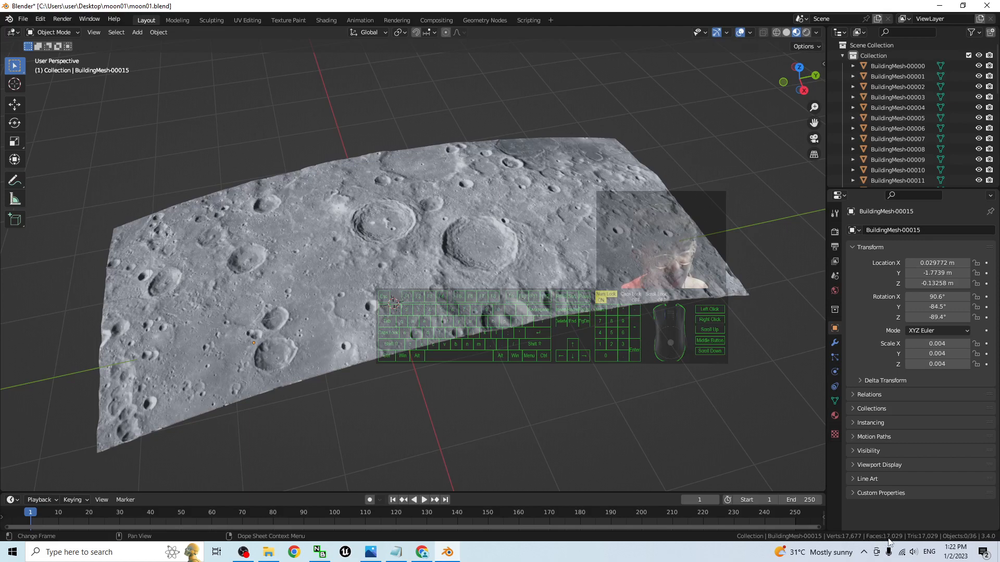
Inspect the terrain's tile seams and triangle density up close in Wireframe shading, from above and at an angle.
left_click(777, 33)
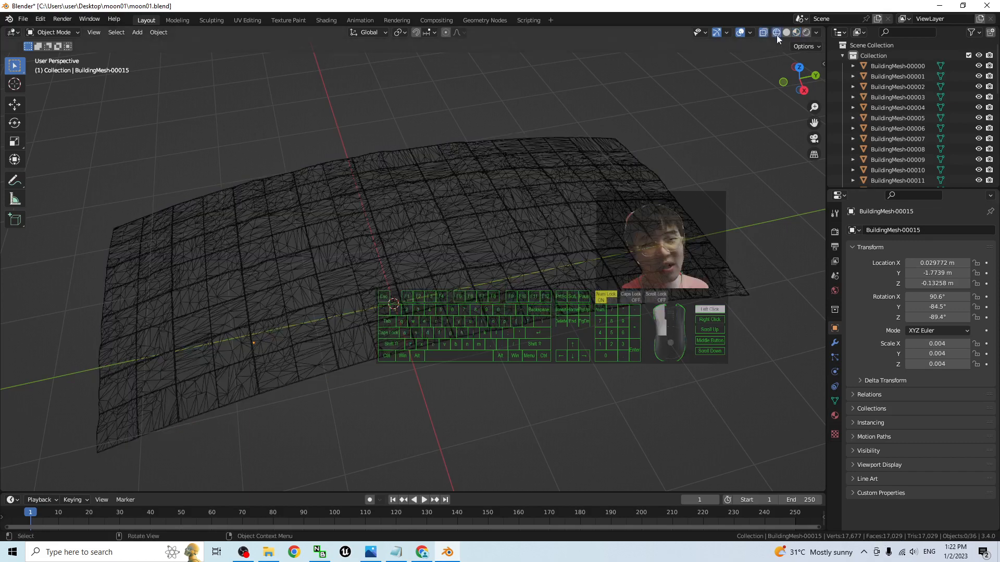
scroll(712, 143, "up", 4)
scroll(471, 237, "down", 5)
scroll(471, 237, "up", 3)
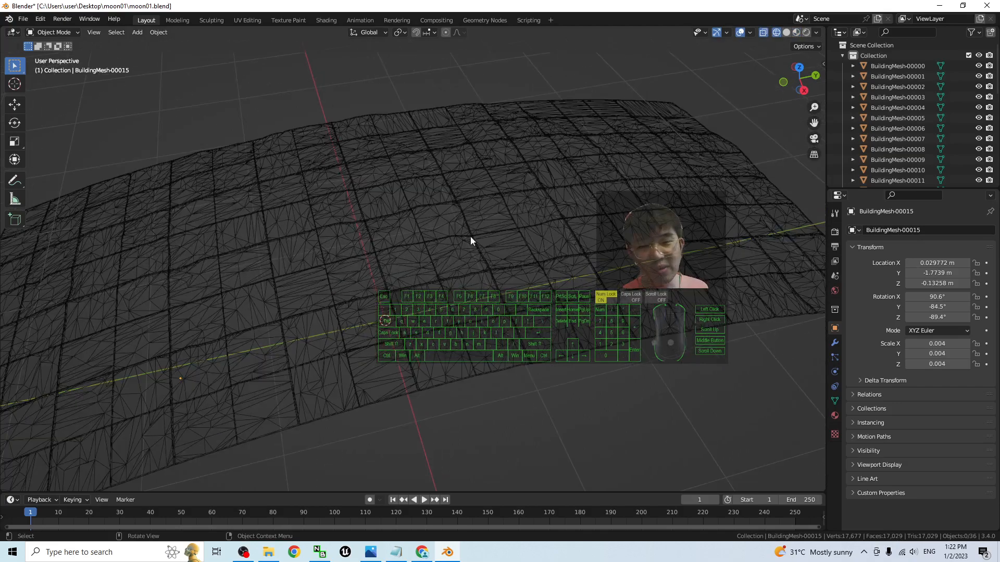
middle_click_drag(470, 236, 477, 287)
scroll(477, 281, "up", 7)
scroll(473, 263, "down", 2)
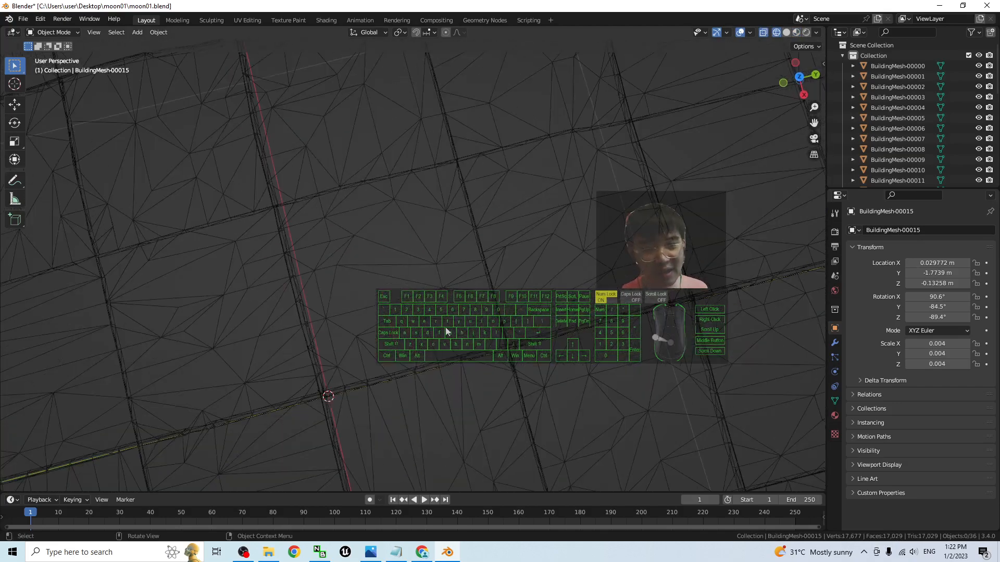
scroll(445, 327, "down", 8)
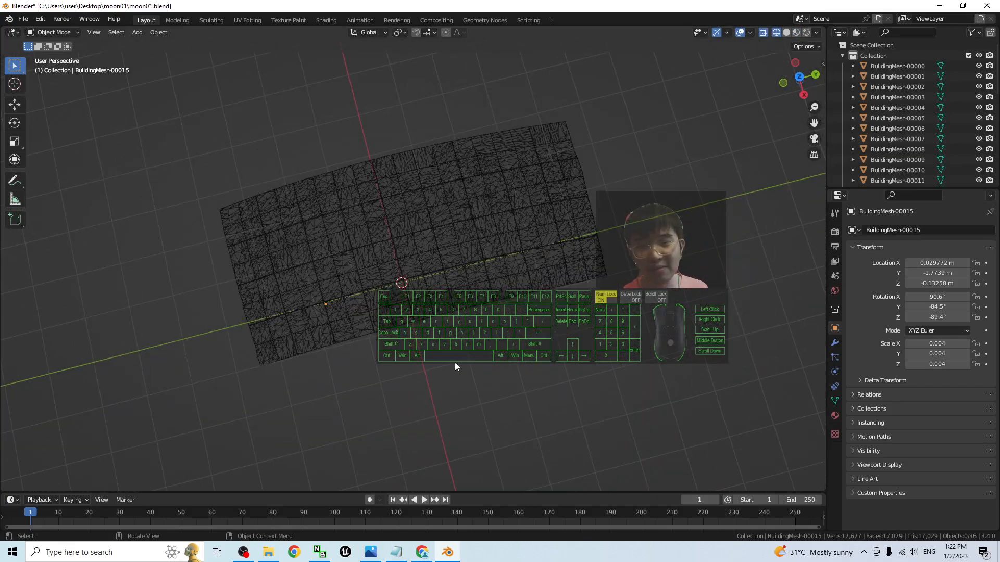
middle_click_drag(455, 361, 448, 283)
scroll(445, 250, "up", 3)
scroll(510, 316, "up", 3)
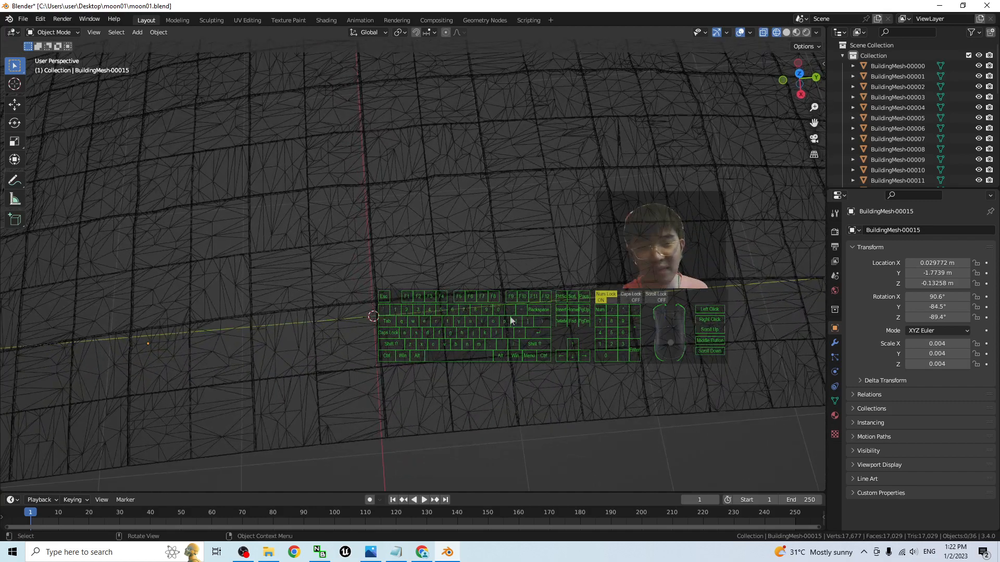
scroll(511, 316, "down", 5)
In Material Preview, box-select all terrain tiles, and check individual pieces by selecting BuildingMesh-00001 and BuildingMesh-00004 one after the other.
left_click(795, 34)
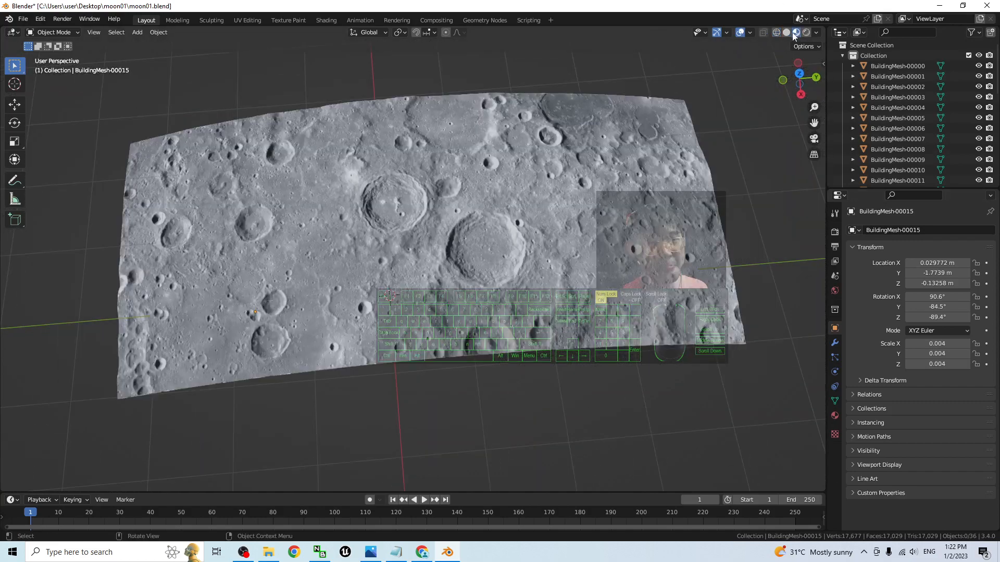
scroll(654, 152, "down", 3)
left_click_drag(653, 152, 229, 367)
middle_click_drag(432, 412, 462, 389)
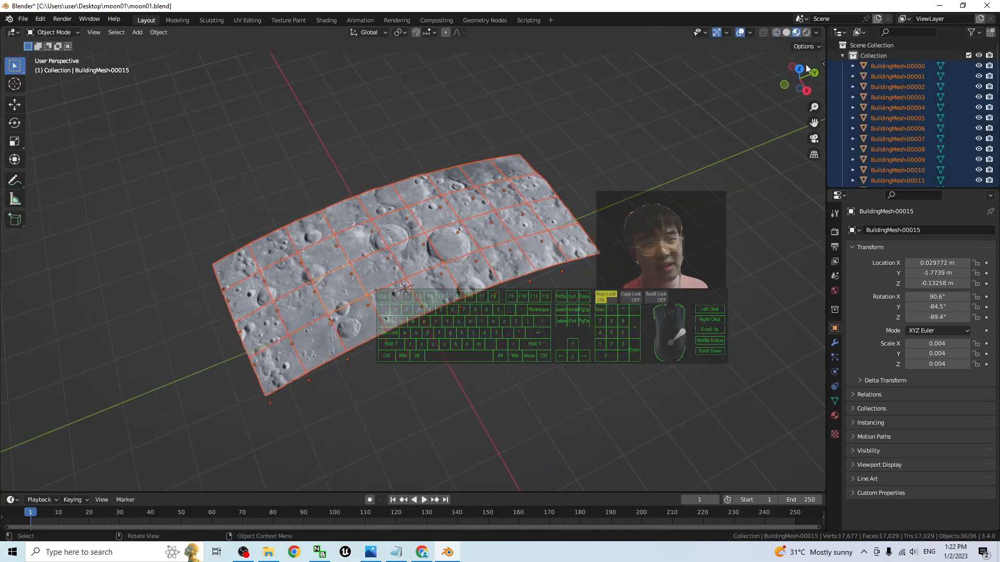
left_click(890, 76)
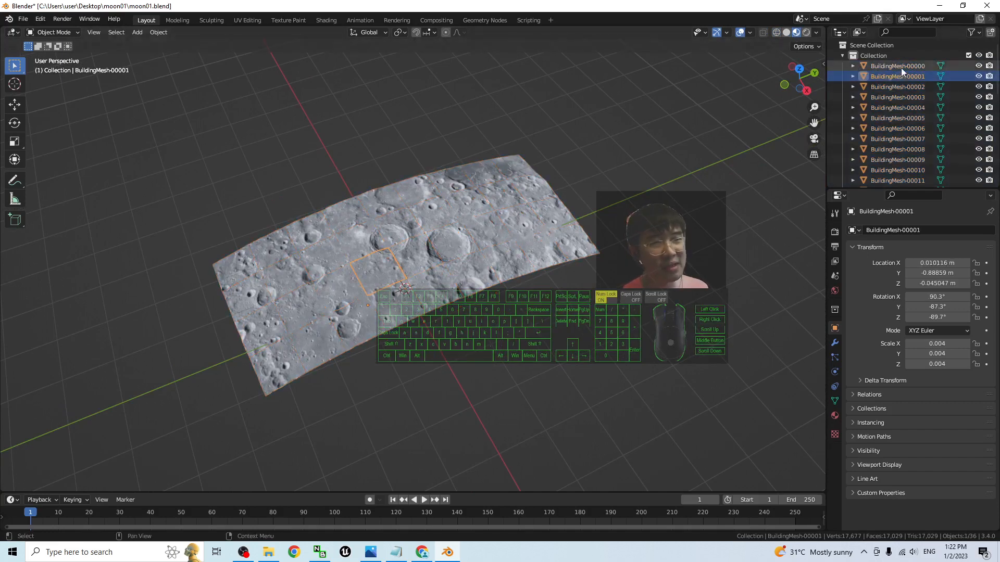
left_click(891, 108)
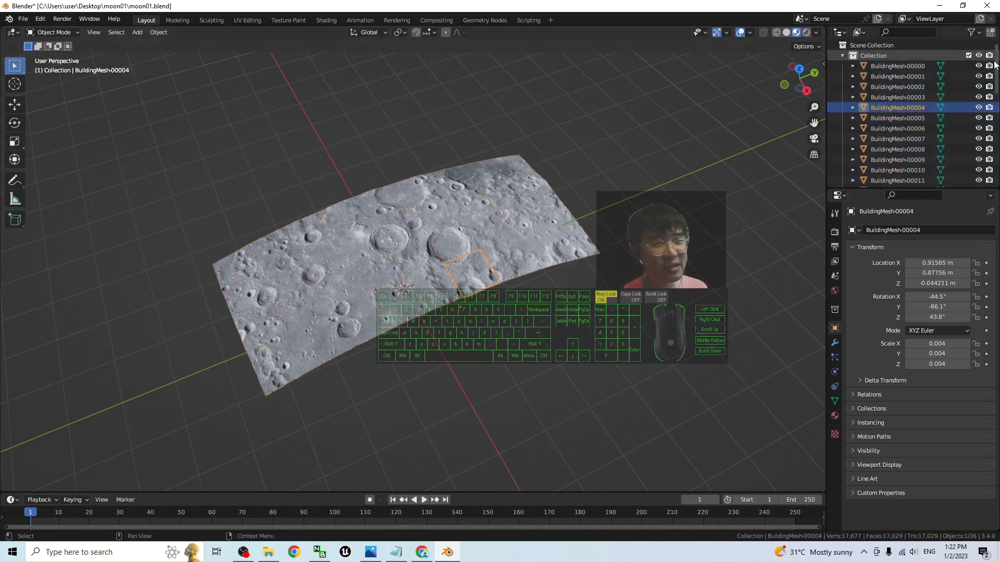
Review the complete list of BuildingMesh objects in the outliner with all terrain tiles box-selected, and clear the selection.
left_click_drag(996, 62, 995, 66)
scroll(923, 177, "down", 1)
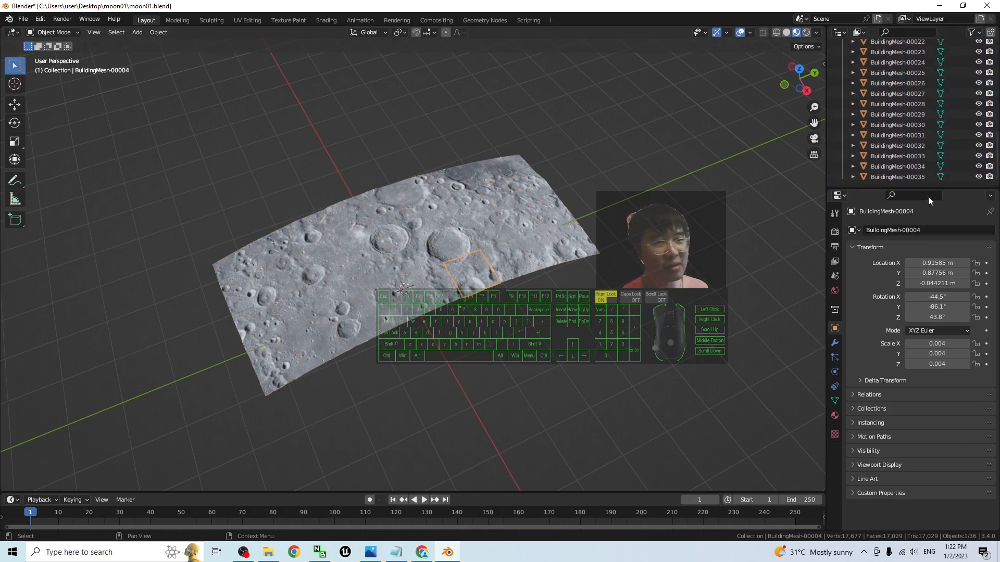
scroll(922, 156, "up", 12)
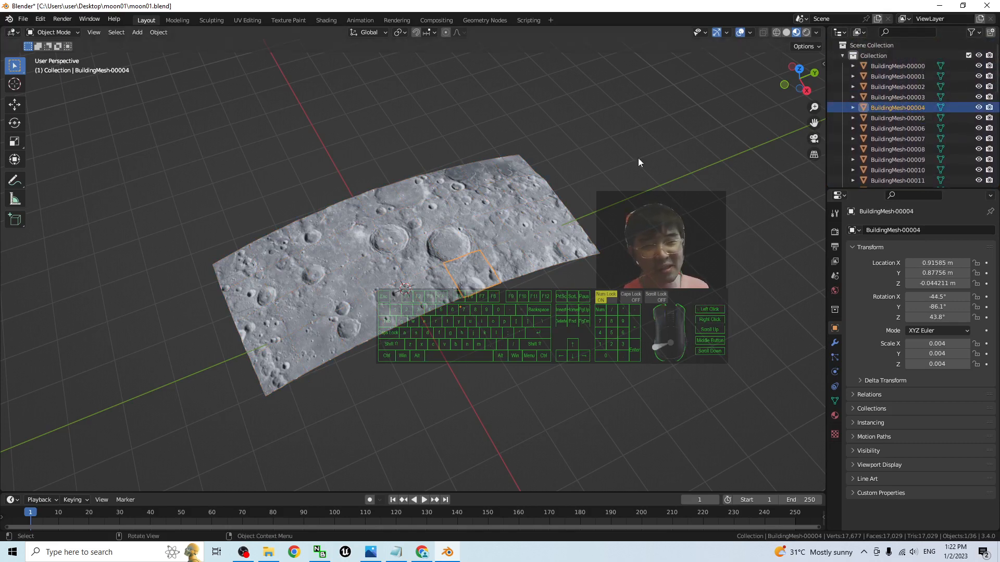
left_click_drag(628, 98, 174, 414)
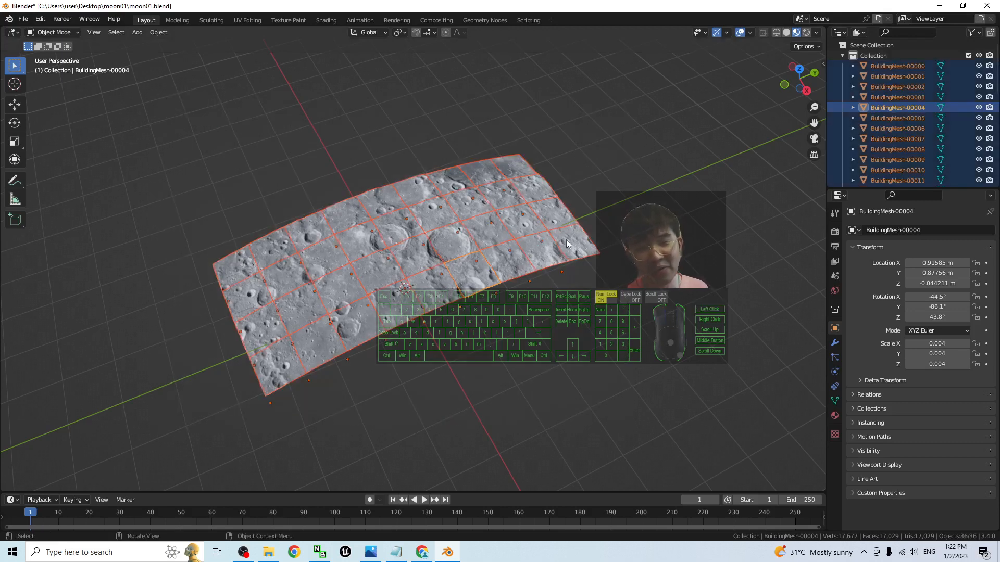
scroll(901, 135, "down", 10)
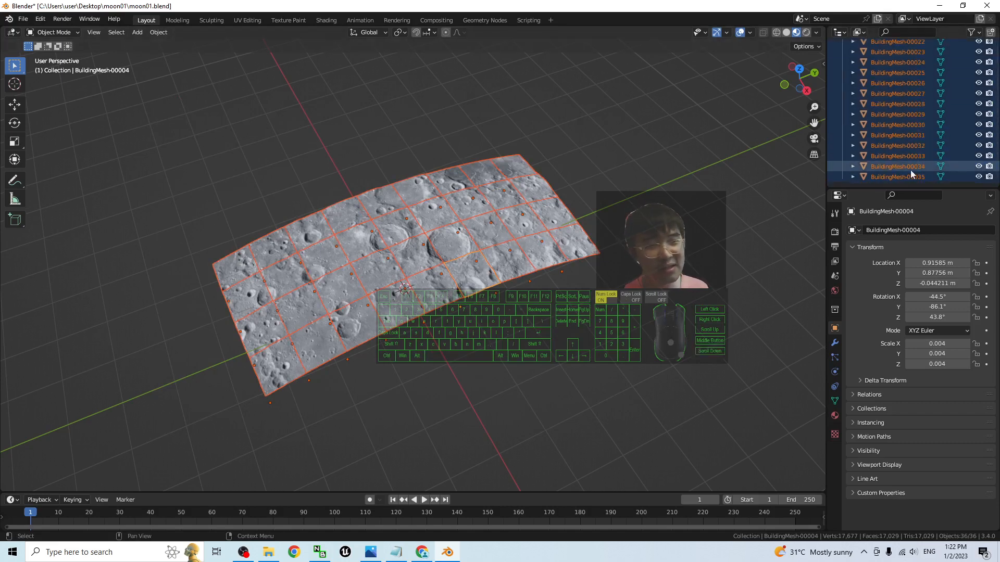
left_click(709, 246)
scroll(417, 261, "up", 3)
scroll(411, 261, "down", 2)
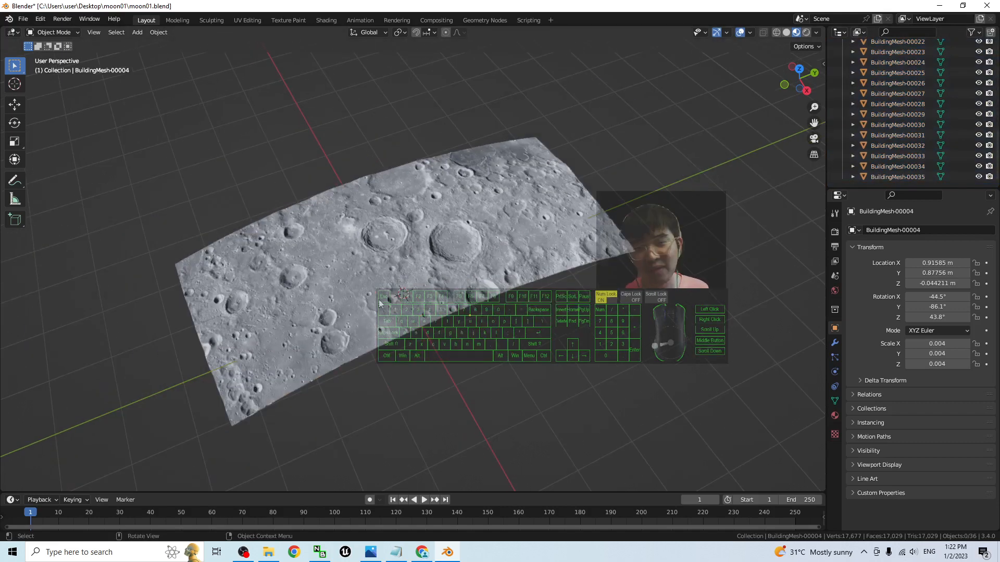
Select individual terrain tiles around the two large central craters one after the other, including BuildingMesh-00002 and BuildingMesh-00005.
left_click(360, 241)
left_click(331, 291)
left_click(392, 224)
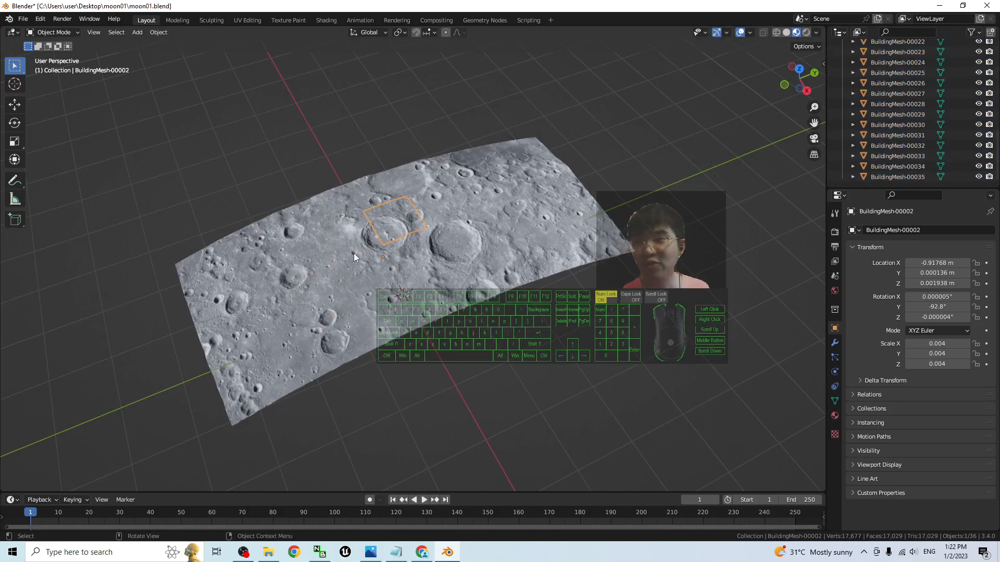
left_click(373, 270)
left_click(454, 211)
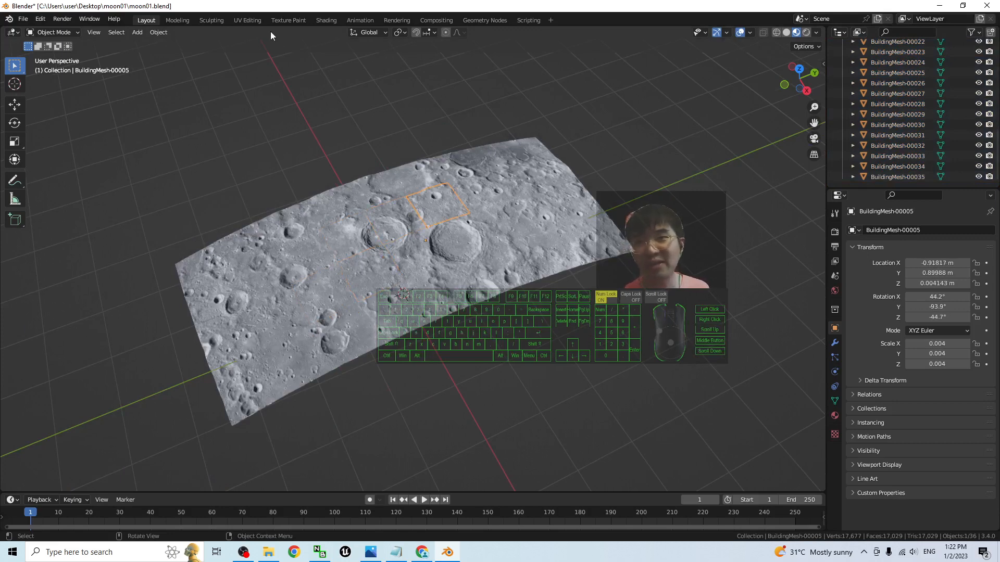
Check BuildingMesh-00005's UV layout and the list of moon01 texture images in the UV Editing workspace, and return to Layout.
left_click(248, 21)
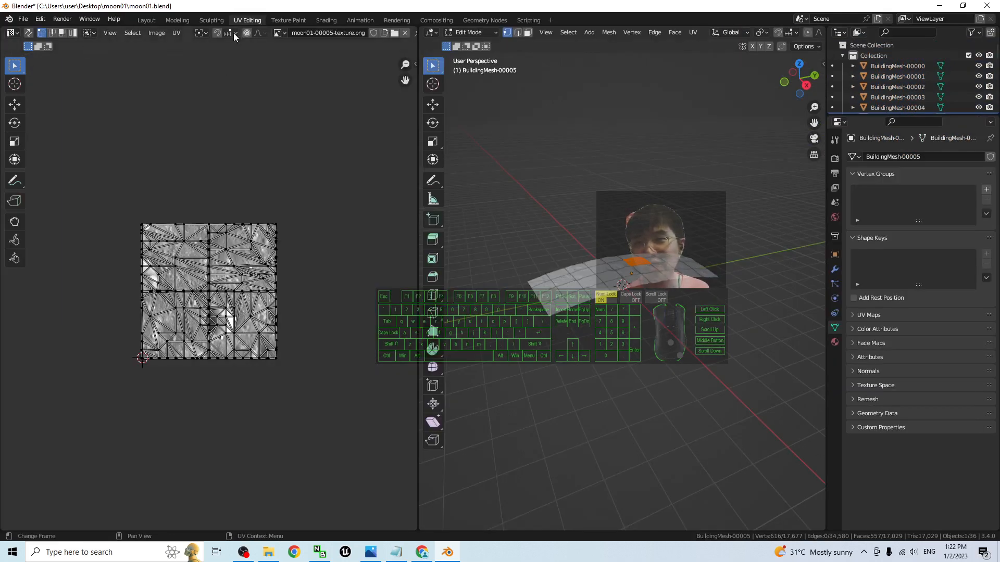
left_click(278, 33)
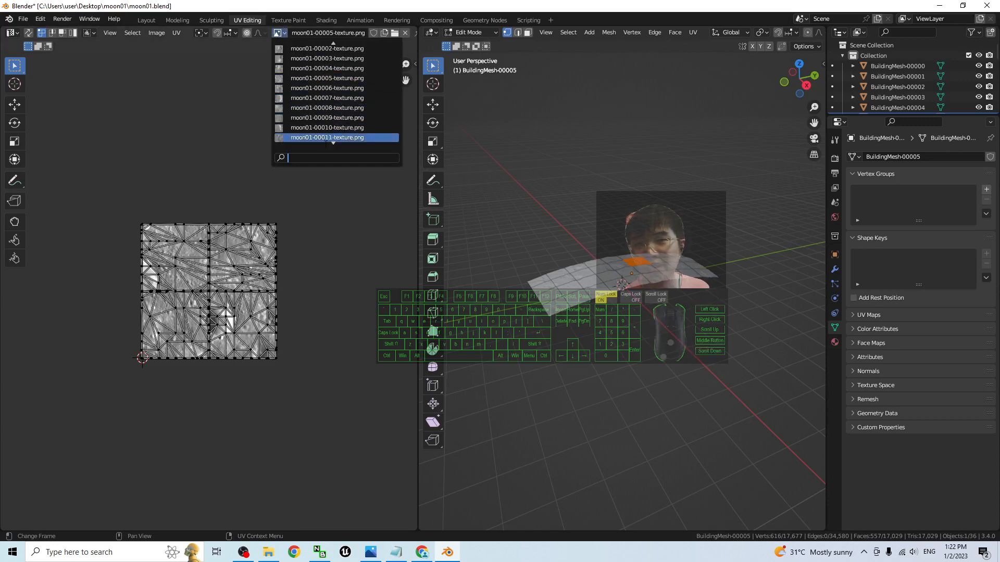
scroll(333, 138, "down", 10)
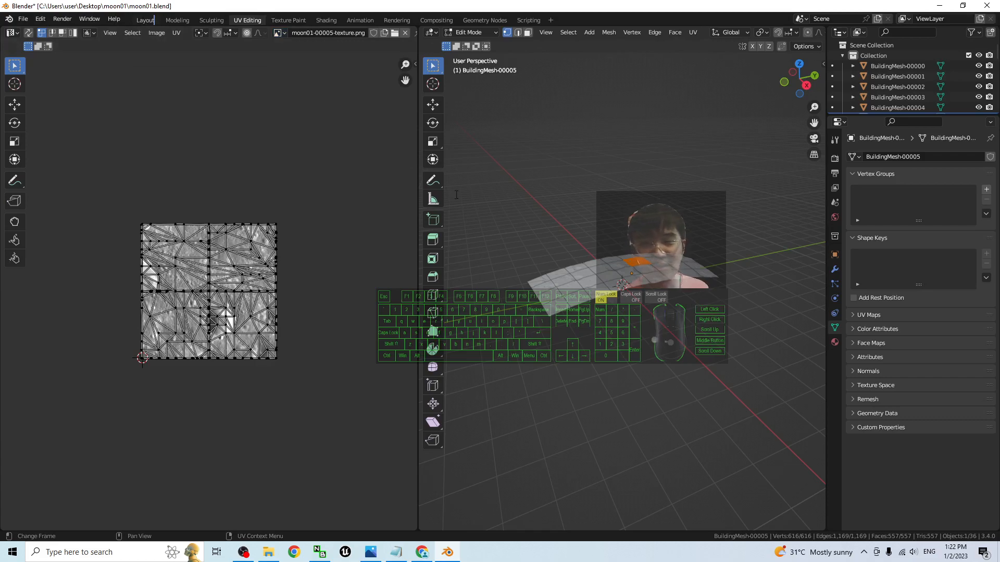
left_click(213, 20)
left_click(145, 21)
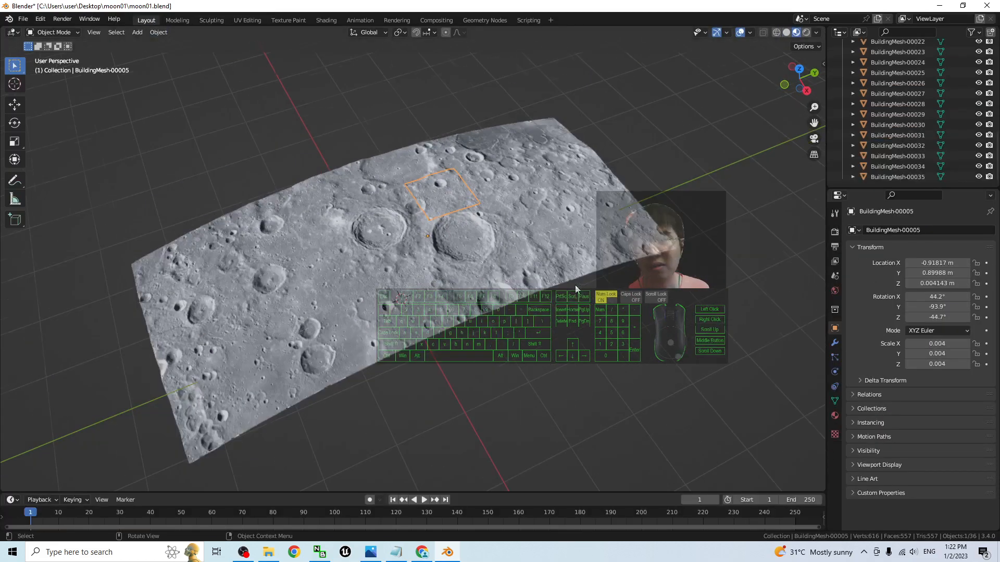
Inspect the crater surface up close from a lower angle and box-select all terrain tiles to show their borders.
middle_click_drag(575, 285, 546, 364)
scroll(517, 232, "up", 3)
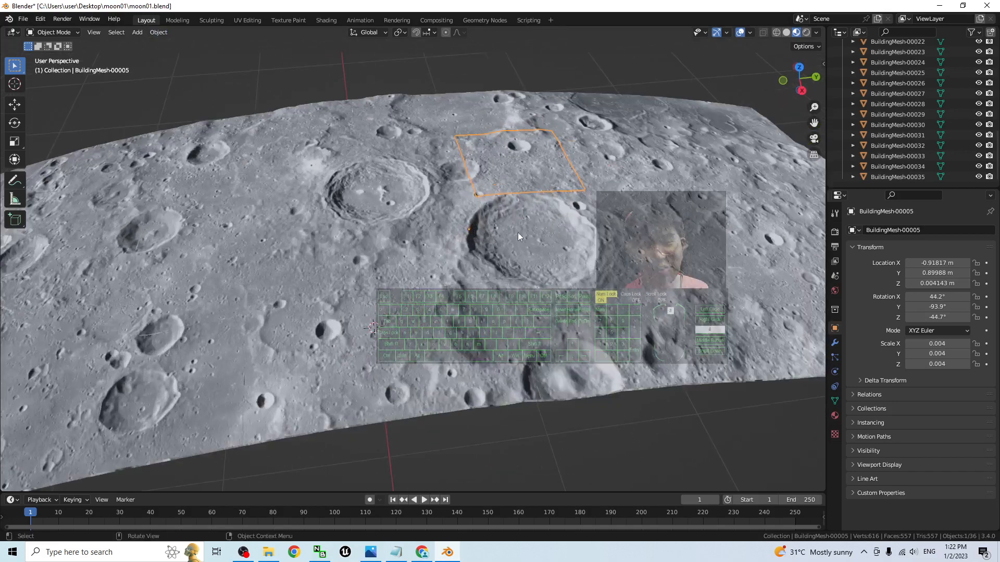
scroll(423, 244, "down", 3)
left_click_drag(775, 139, 86, 450)
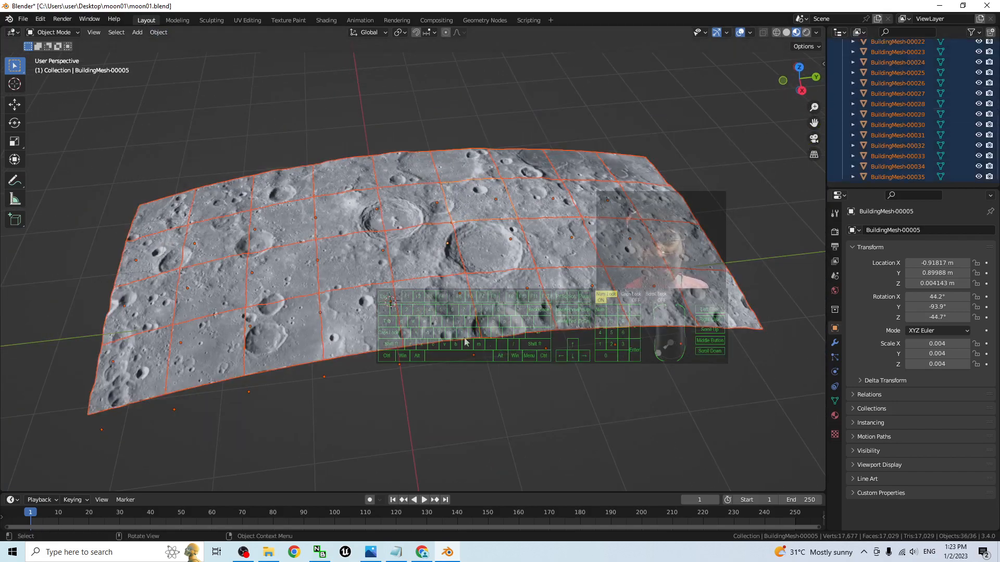
mouse_move(458, 367)
middle_mouse_down()
mouse_move(453, 397)
mouse_move(454, 373)
middle_mouse_up()
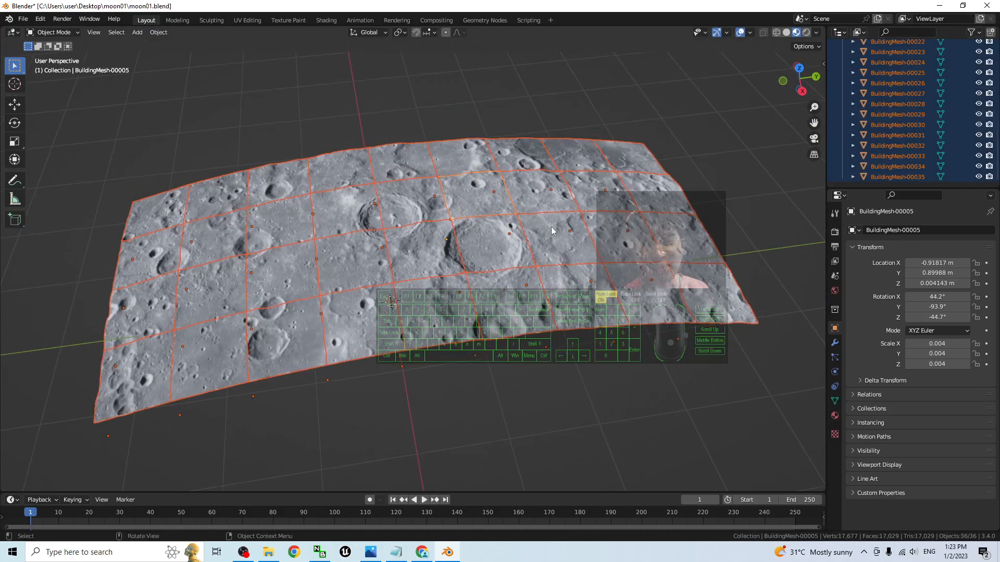
Compare the single tile BuildingMesh-00014 with a box selection of the whole terrain, and clear the selection.
left_click(549, 307)
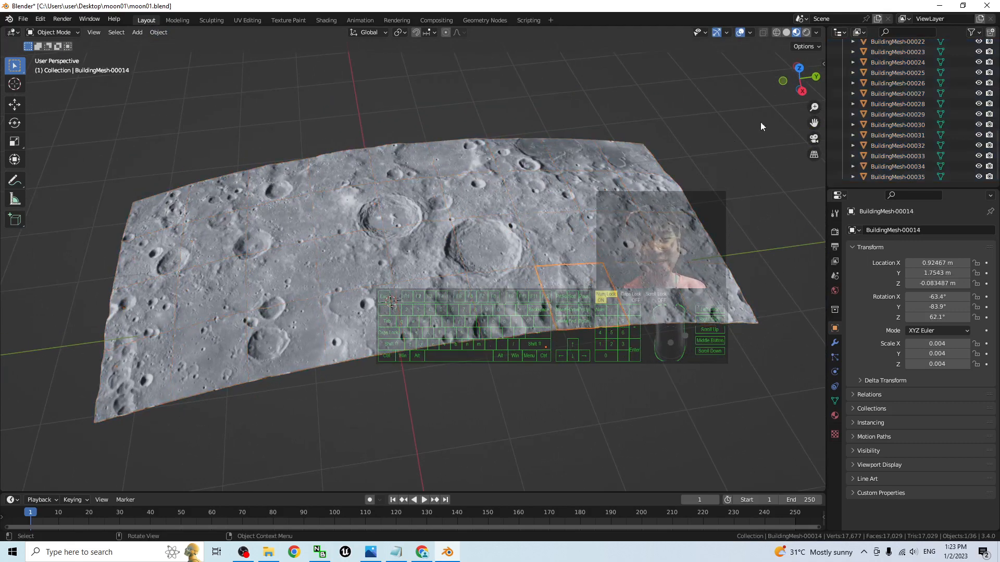
left_click_drag(761, 126, 361, 416)
left_click(379, 415)
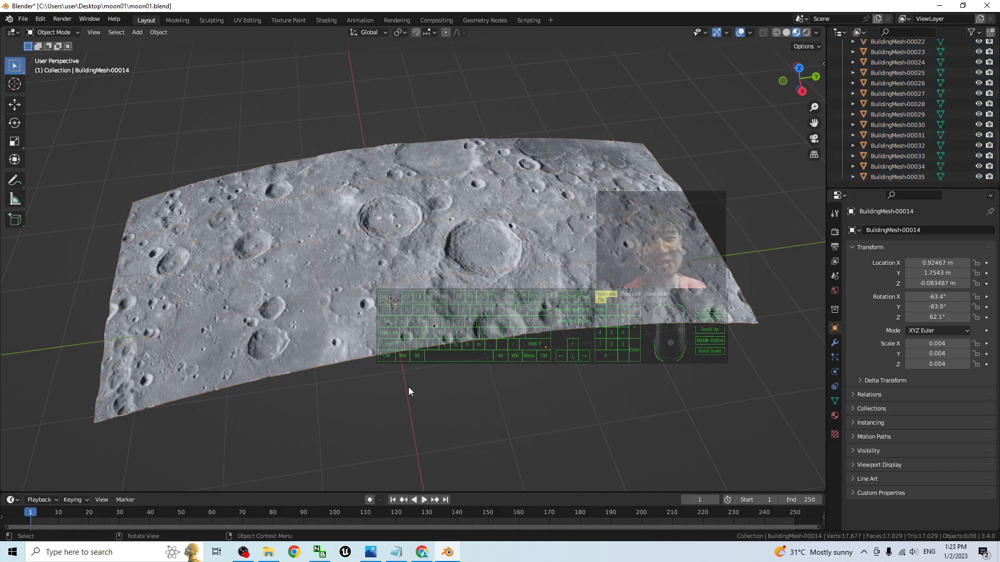
left_click_drag(744, 153, 95, 464)
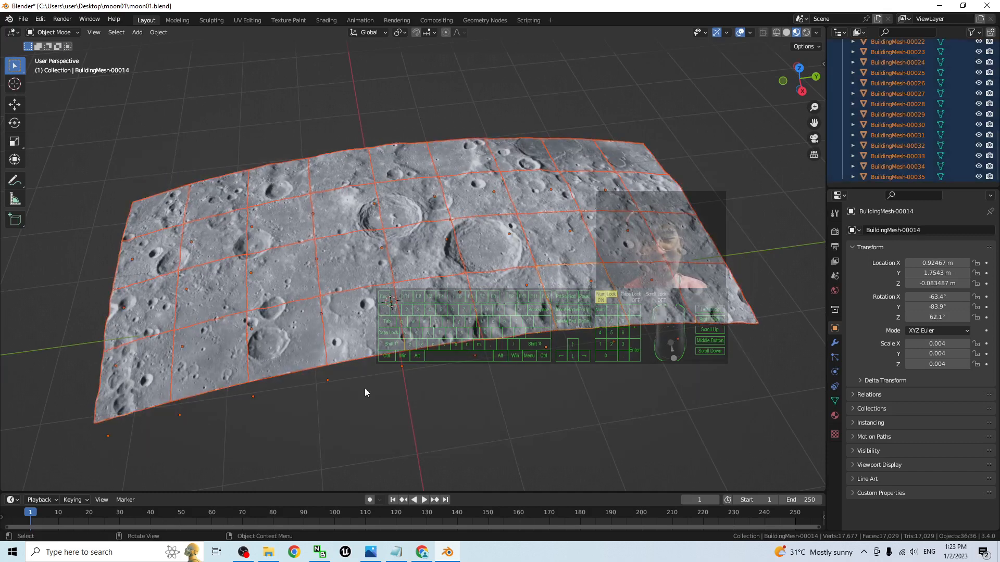
left_click(488, 404)
scroll(916, 141, "up", 10)
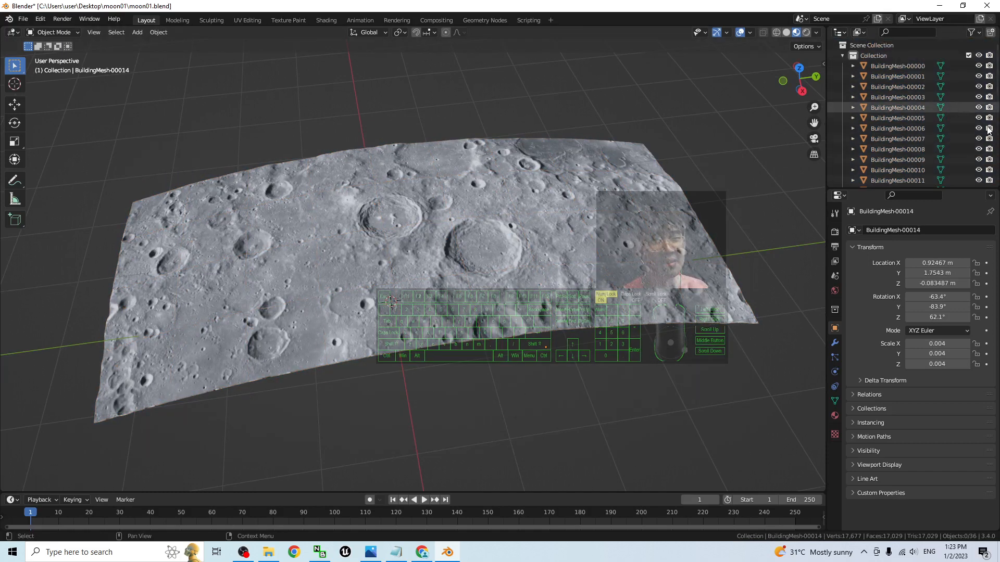
mouse_move(997, 77)
left_mouse_down()
mouse_move(996, 168)
mouse_move(996, 75)
left_mouse_up()
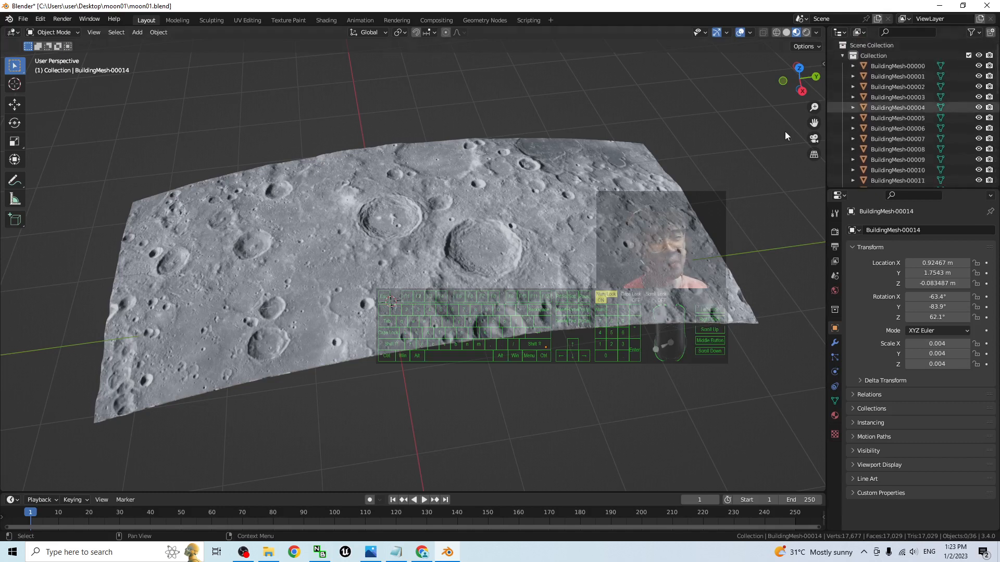
Try joining BuildingMesh-00000 through BuildingMesh-00035 into a single mesh, and undo the join.
left_click(893, 66)
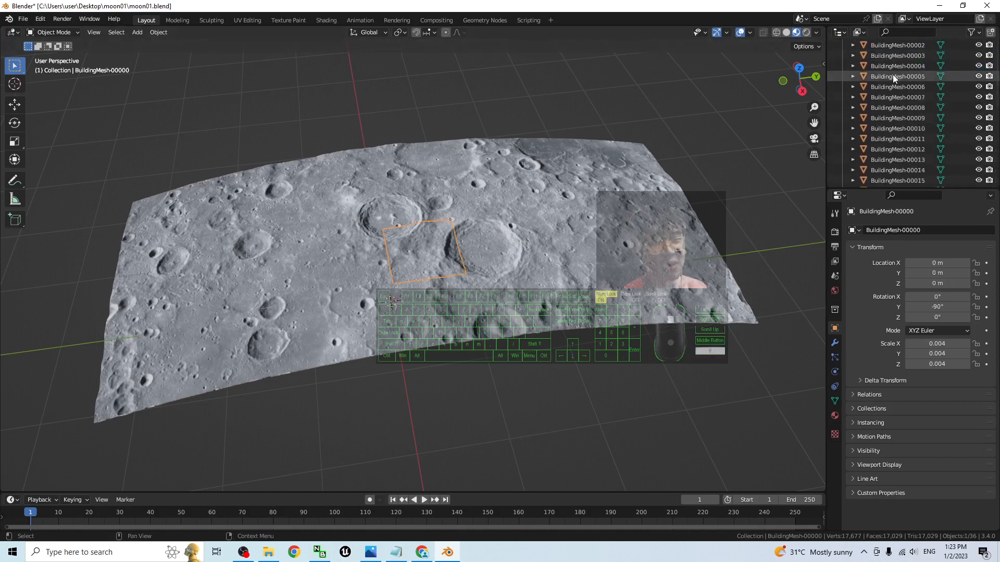
scroll(891, 85, "down", 10)
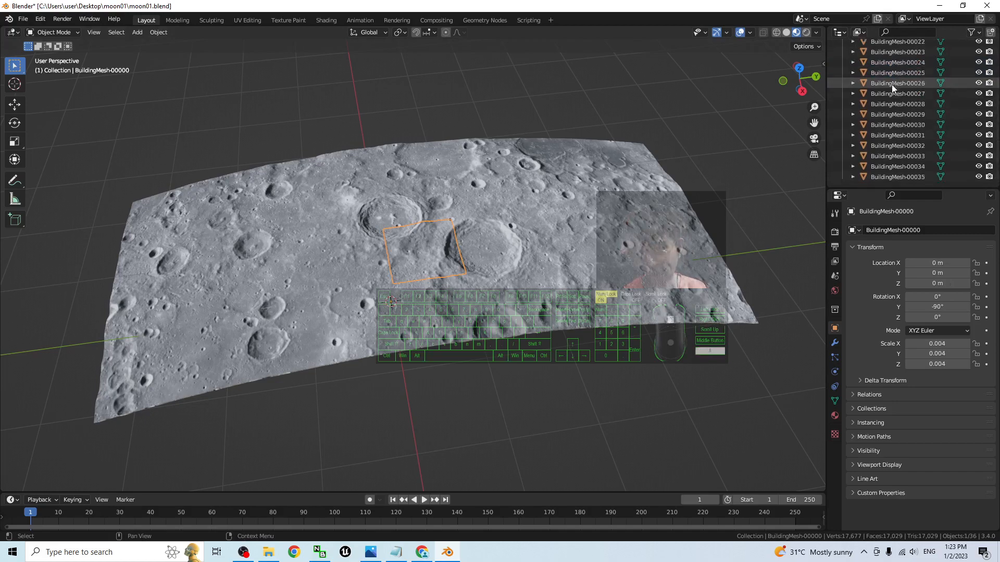
left_click(895, 177, "shift")
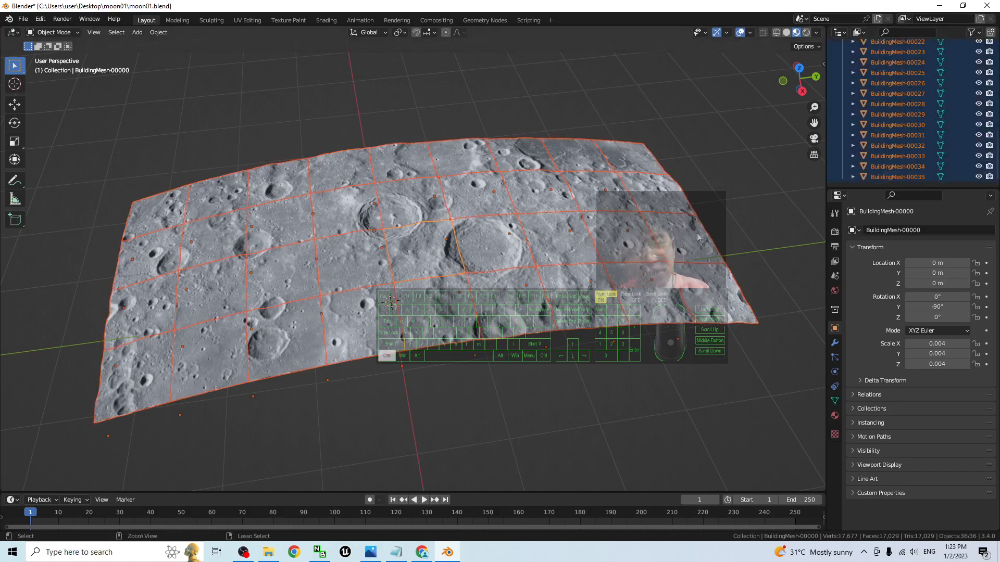
key("ctrl+j")
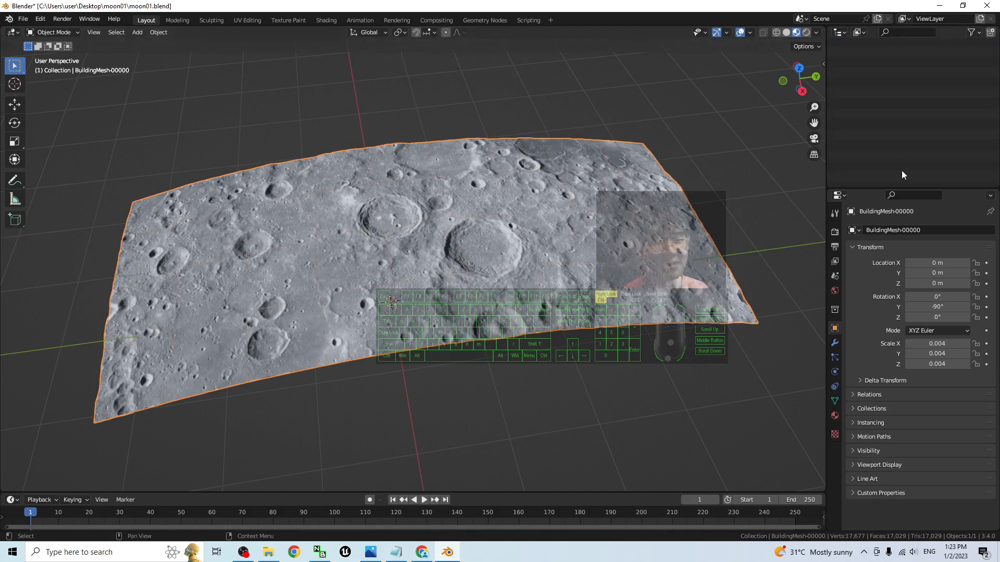
scroll(901, 166, "up", 2)
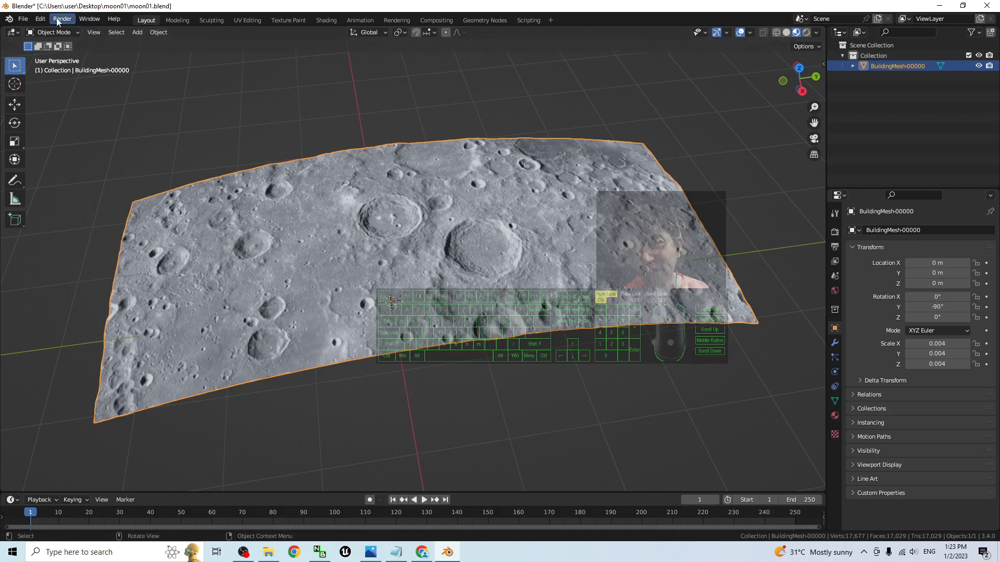
left_click(38, 20)
left_click(55, 30)
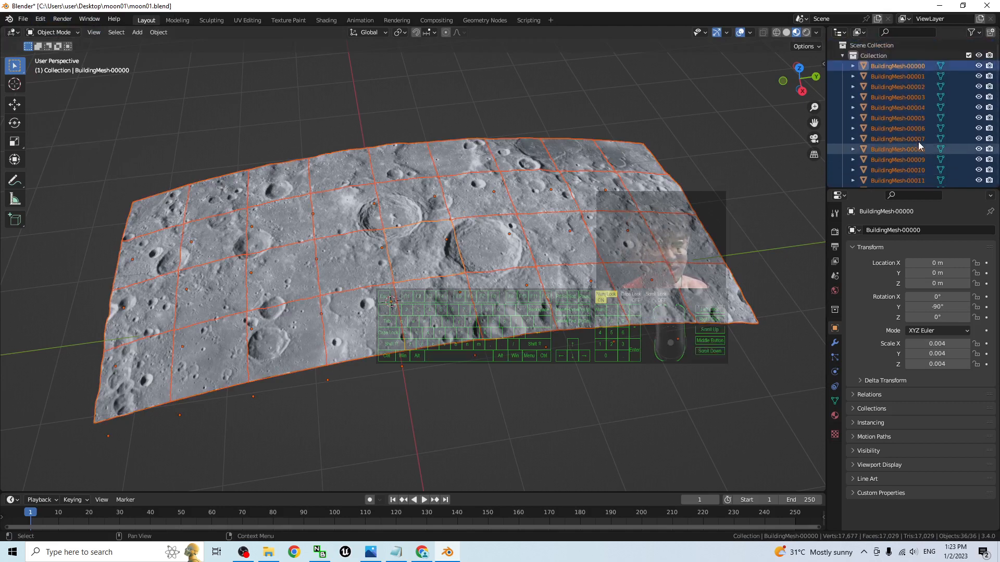
Box-select the separate terrain tiles again to view their borders from another angle, and clear the selection.
left_click(726, 158)
left_click_drag(755, 127, 83, 465)
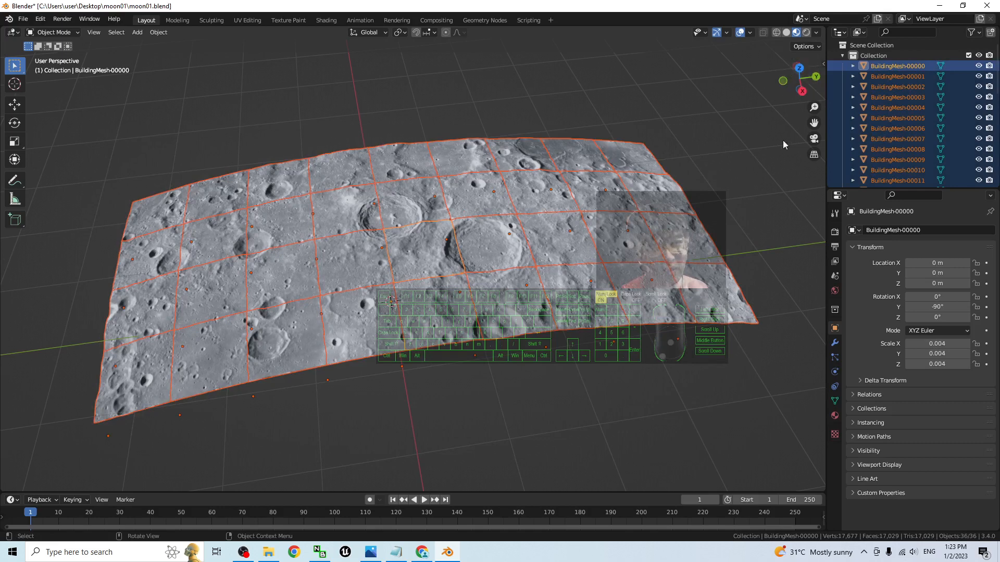
left_click(745, 156)
left_click_drag(762, 134, 39, 424)
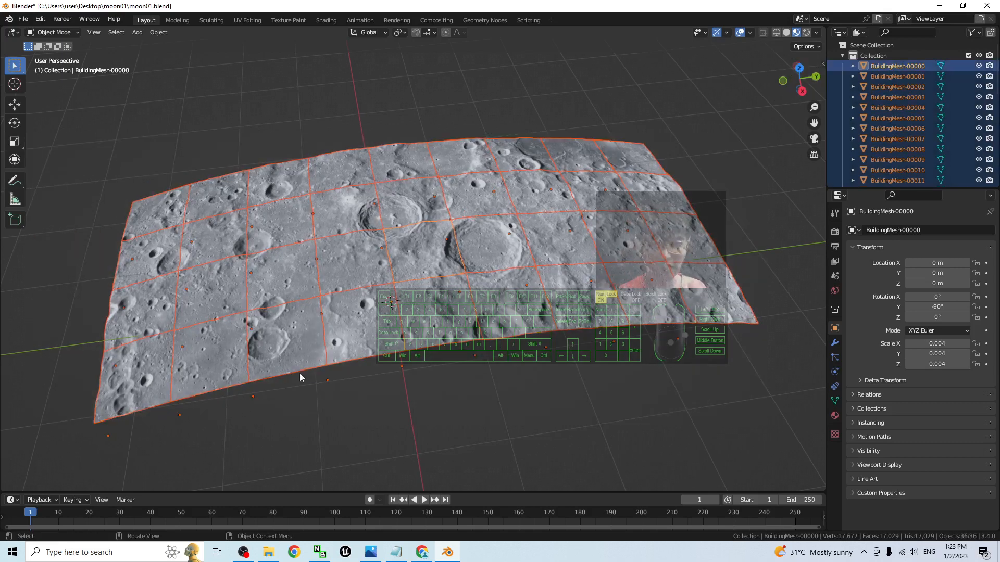
middle_click_drag(300, 377, 529, 377)
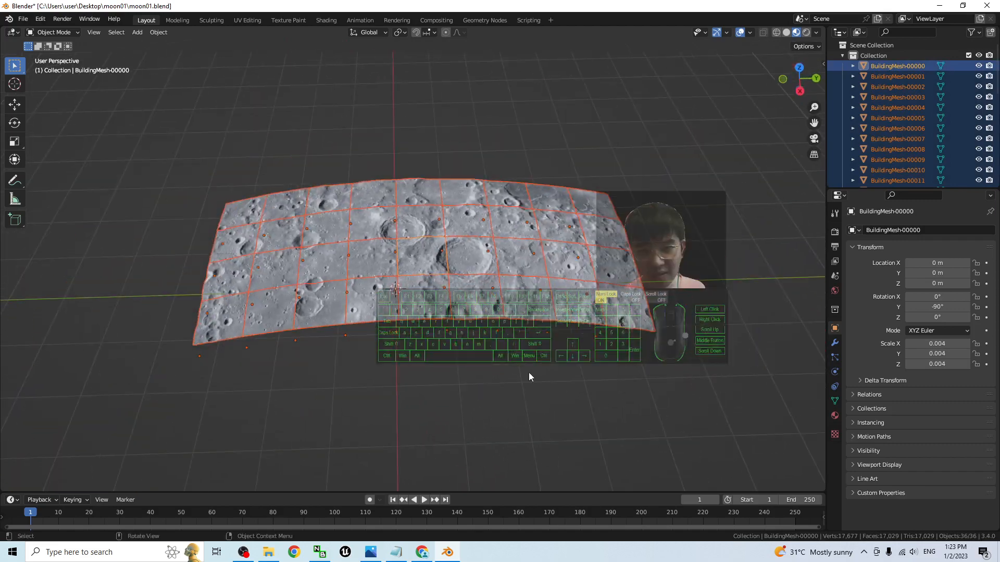
left_click(529, 376)
middle_click_drag(404, 390, 437, 386)
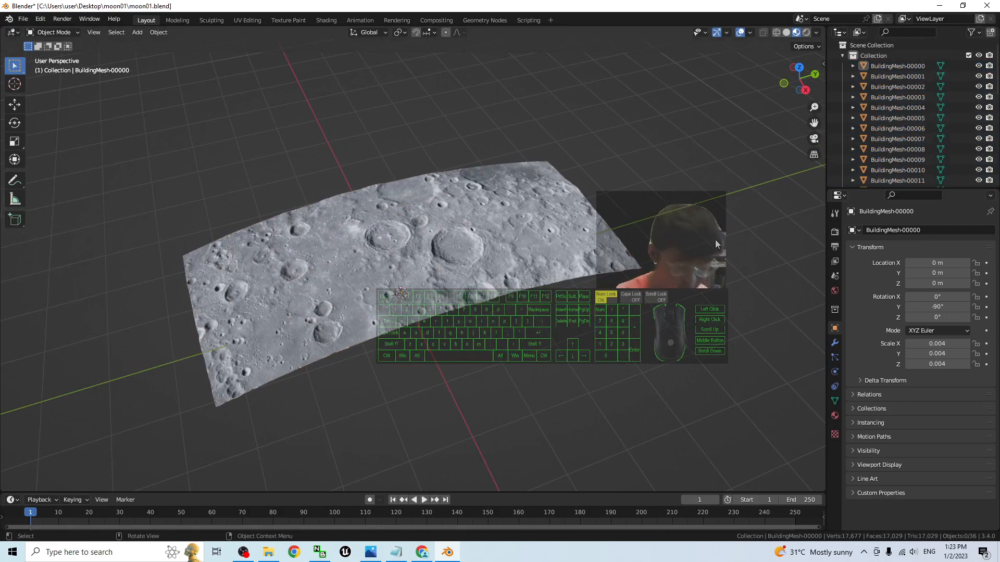
Box-select all terrain tiles and add Simplygon's basic Aggregation with material baking LOD component for them.
key("n")
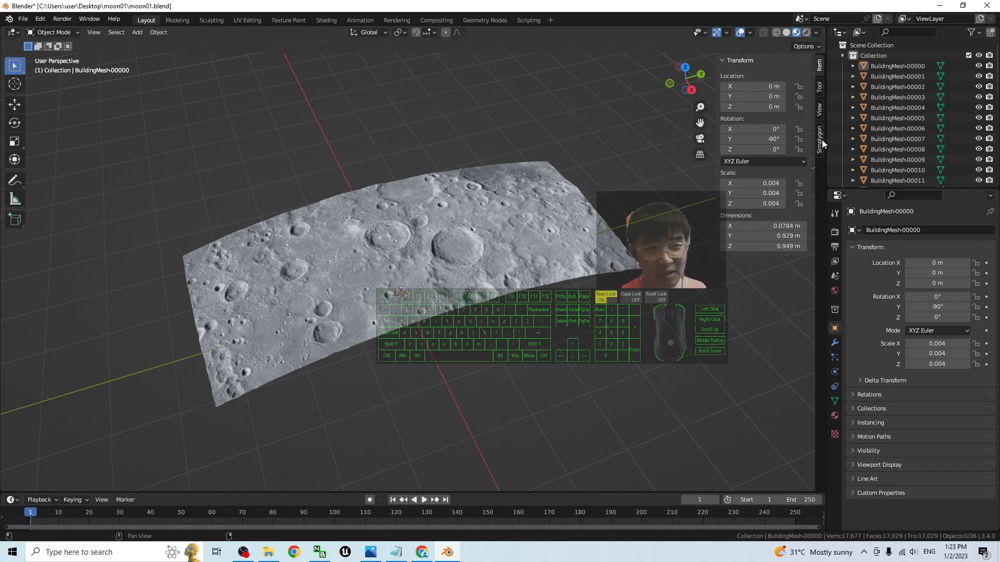
left_click(820, 139)
scroll(645, 165, "down", 2)
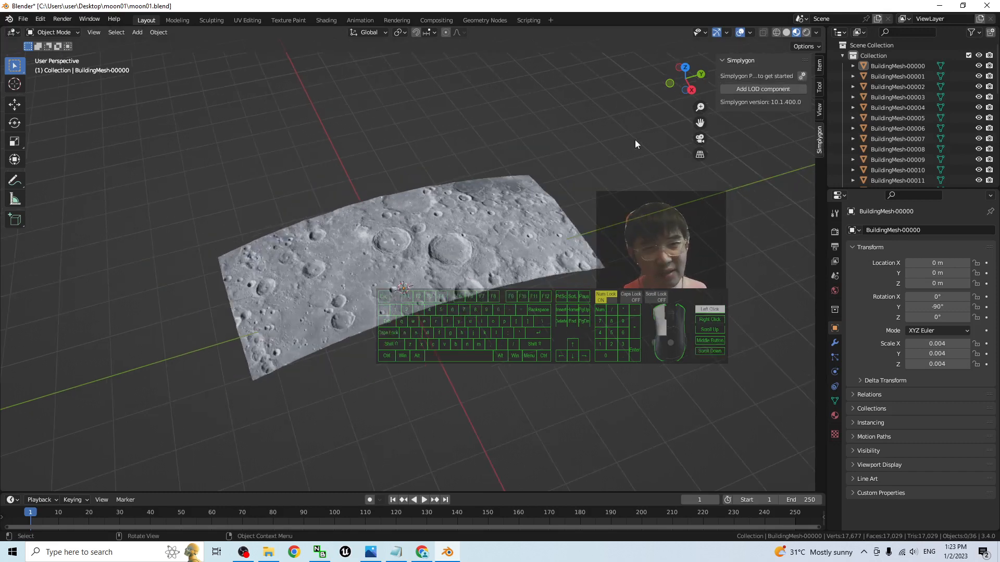
left_click_drag(636, 139, 199, 439)
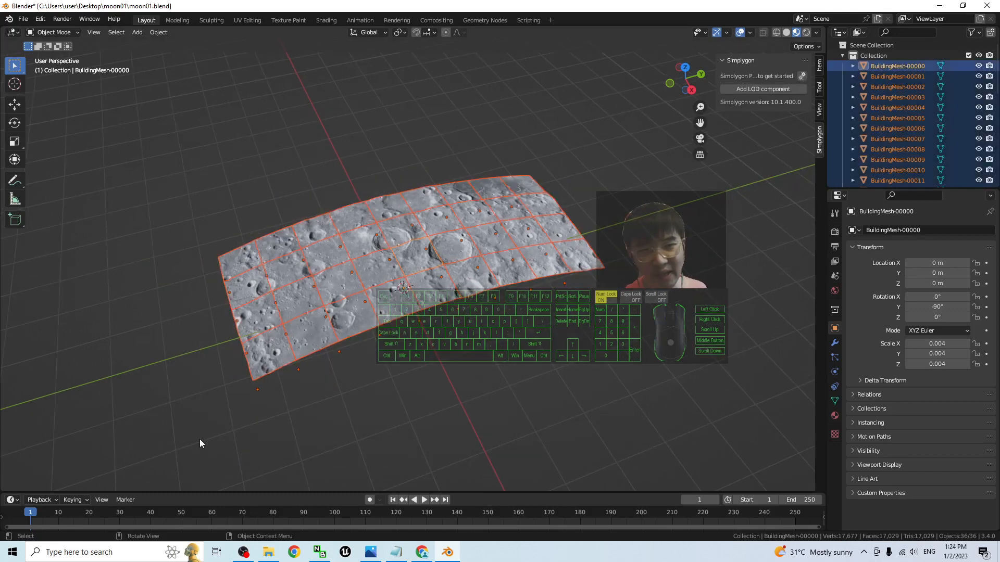
left_click(757, 87)
mouse_move(714, 100)
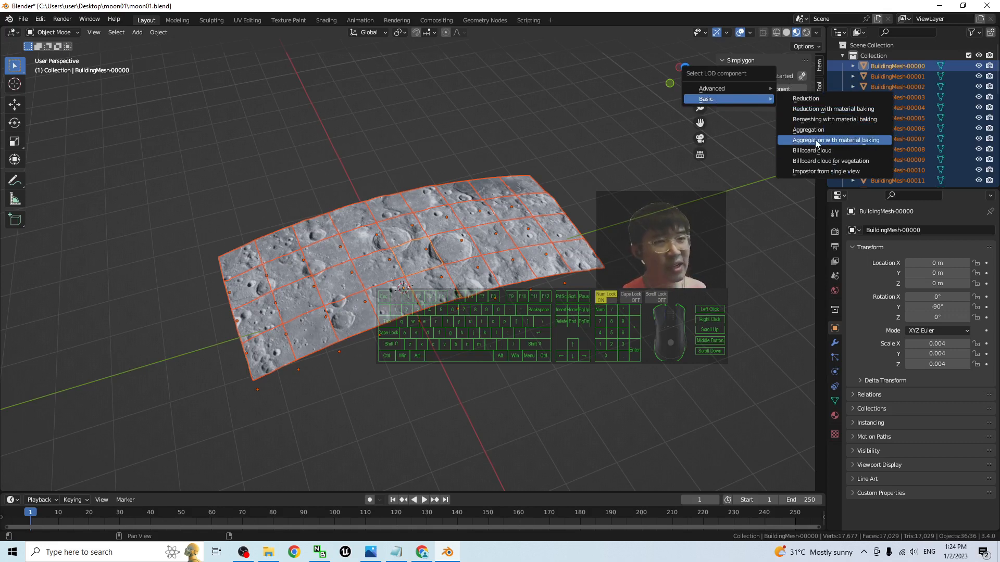
left_click(857, 140)
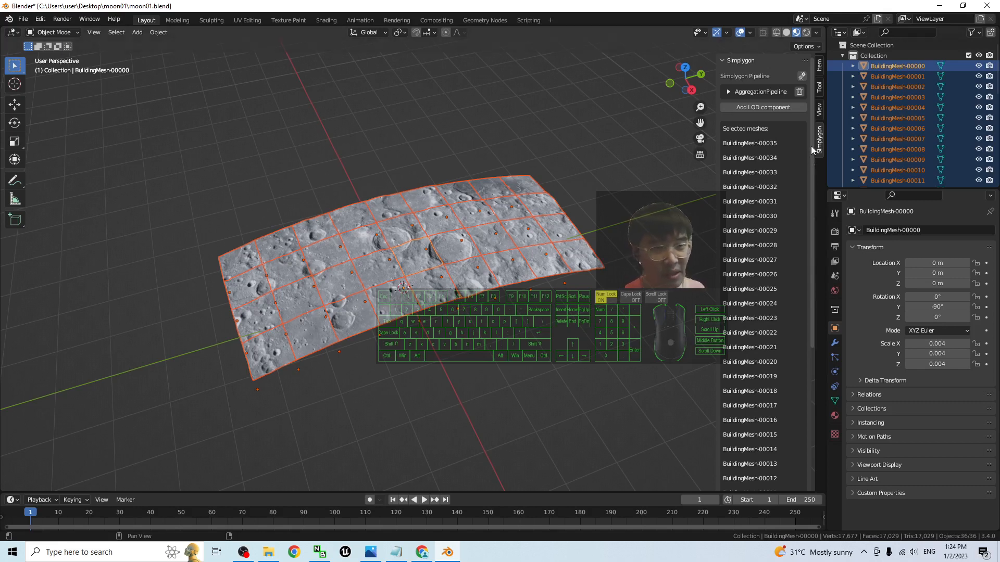
left_click_drag(811, 146, 810, 389)
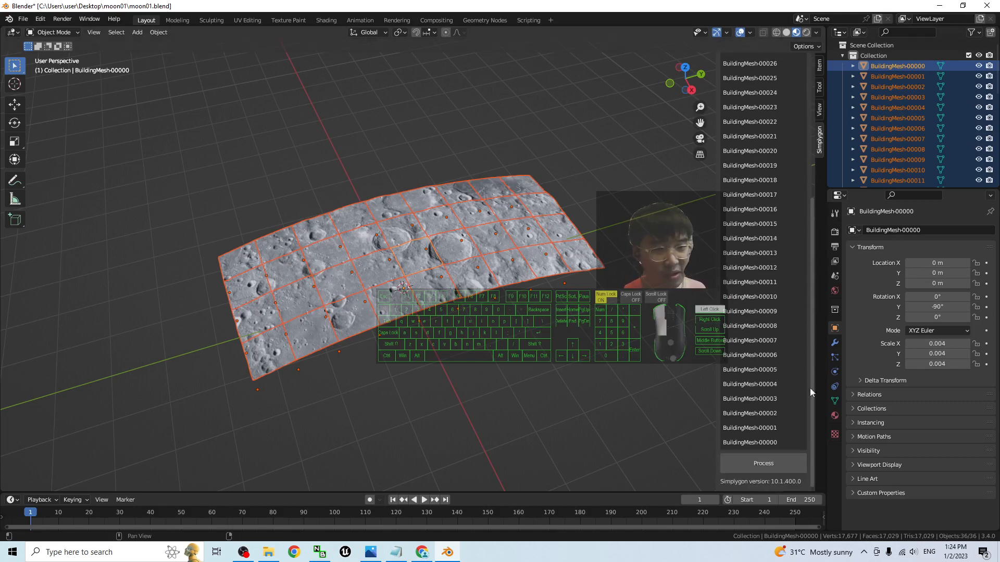
Process the selected terrain tiles with the Simplygon aggregation pipeline and locate the resulting mesh in the Outliner.
left_click(764, 463)
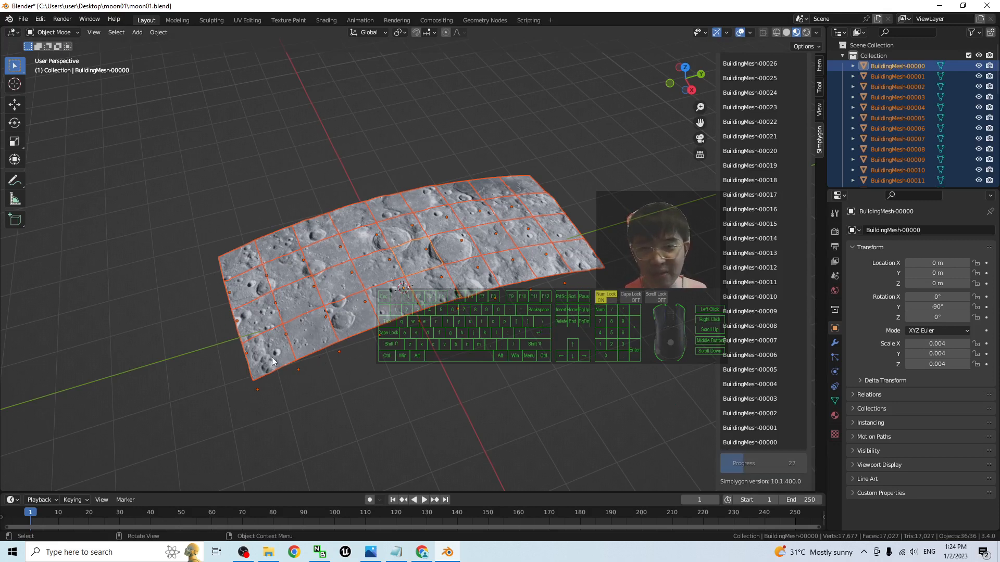
scroll(515, 275, "up", 1)
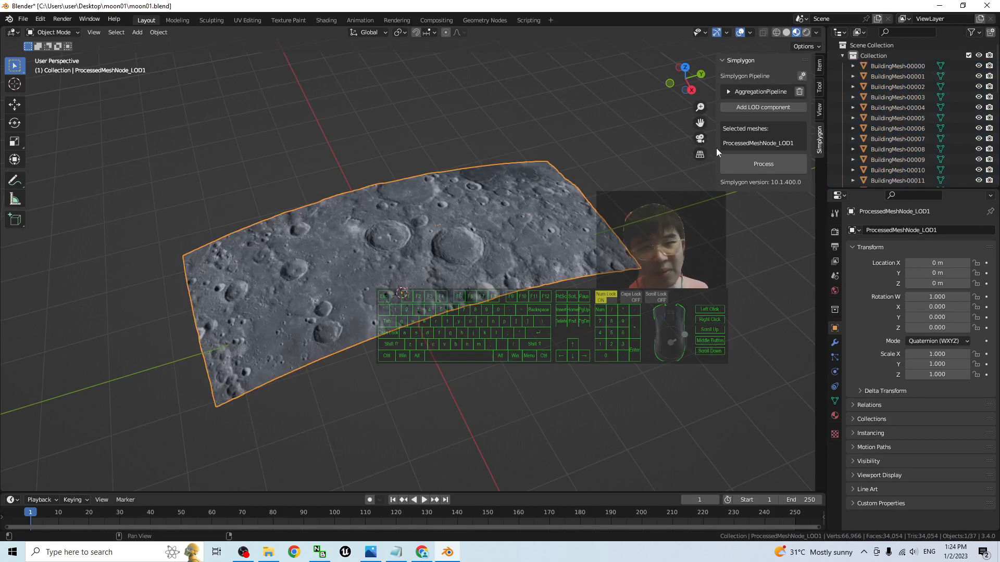
left_click_drag(997, 58, 997, 156)
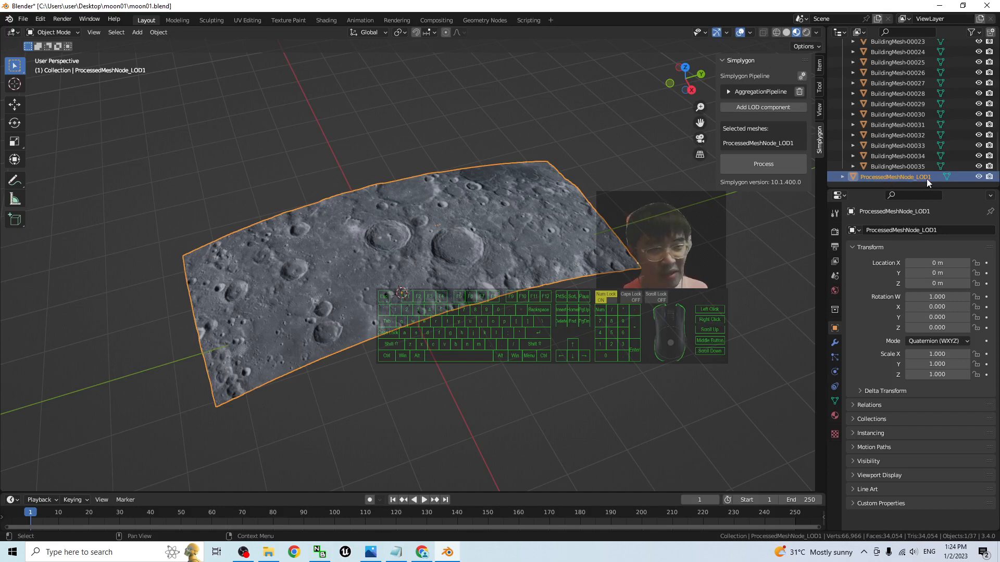
Delete the original tiles BuildingMesh-00000 through BuildingMesh-00035 and select the aggregated ProcessedMeshNode_LOD1.
left_click(895, 167)
left_click(895, 157)
left_click(893, 116)
left_click(892, 165)
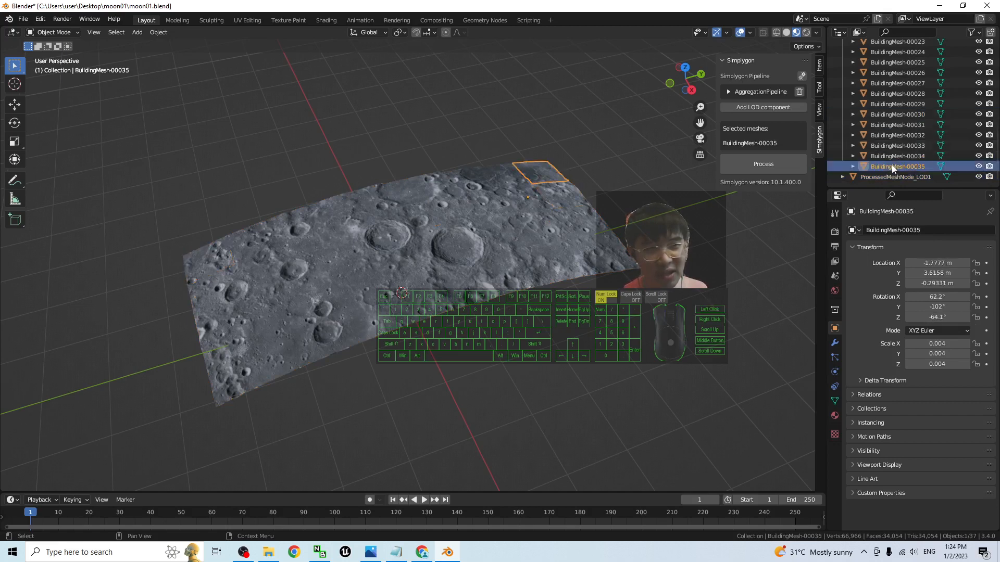
left_click(893, 147)
left_click(893, 116)
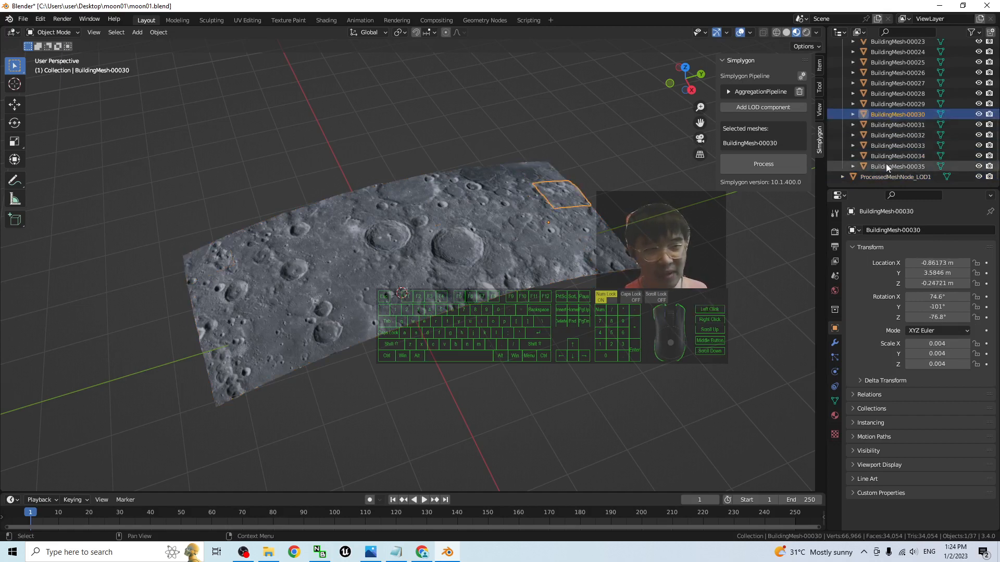
left_click(885, 164)
scroll(886, 162, "up", 10)
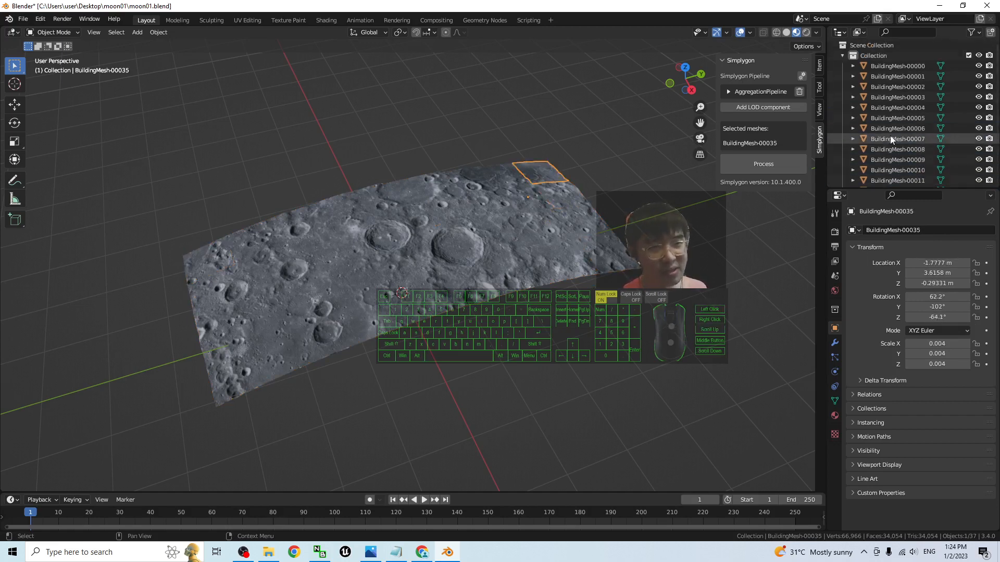
left_click(886, 70, "shift")
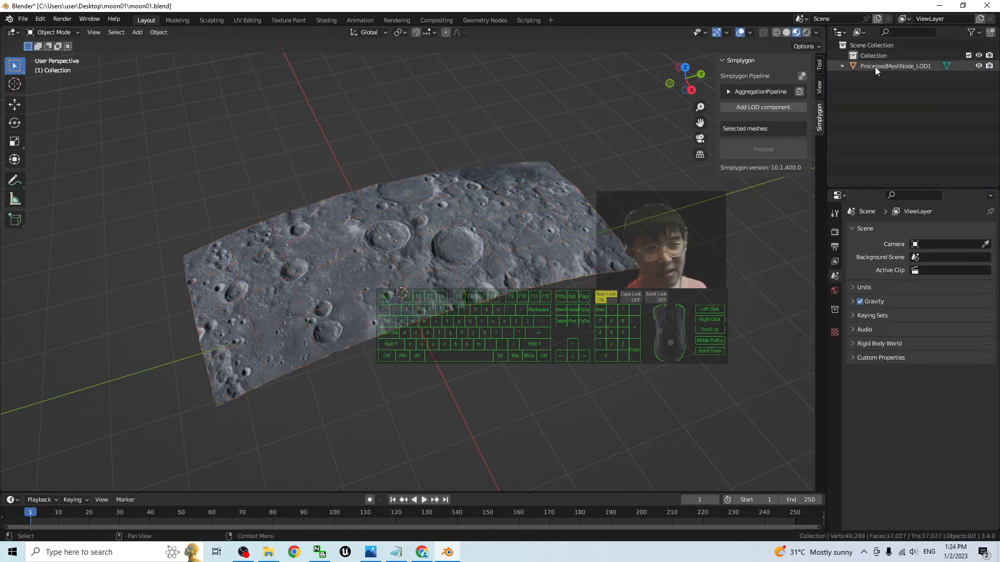
left_click(875, 67)
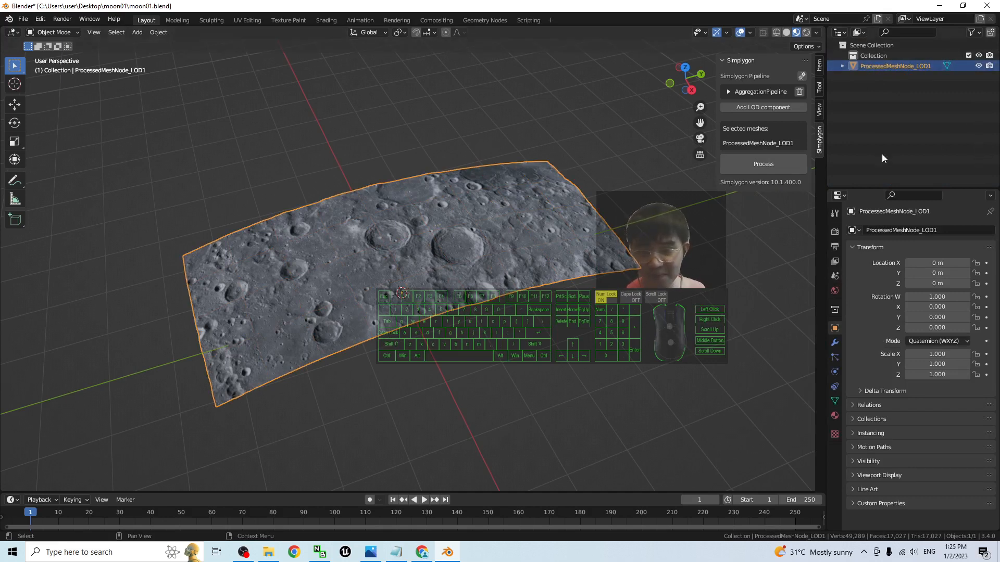
Inspect the aggregated terrain mesh and examine its UV layout on the baked Basecolor_0 texture in the UV Editing workspace.
scroll(639, 235, "up", 2)
middle_click_drag(582, 304, 503, 213)
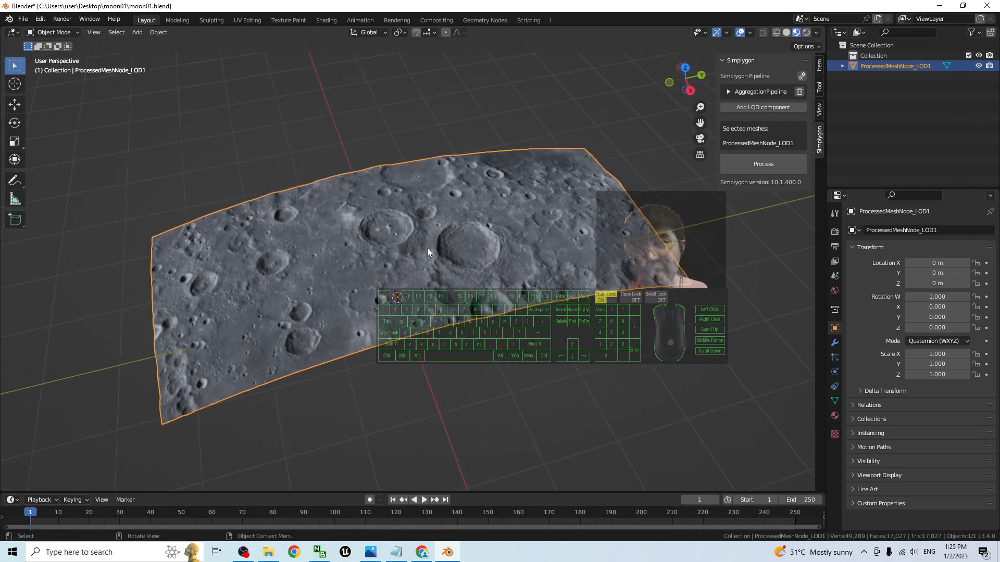
left_click(246, 20)
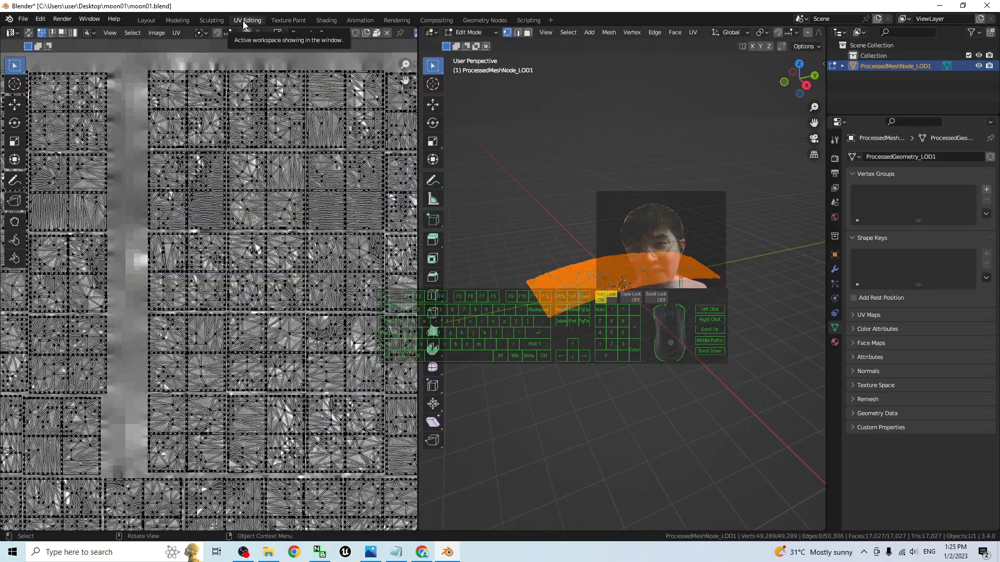
scroll(581, 258, "down", 2)
scroll(580, 258, "up", 1)
scroll(260, 263, "down", 4)
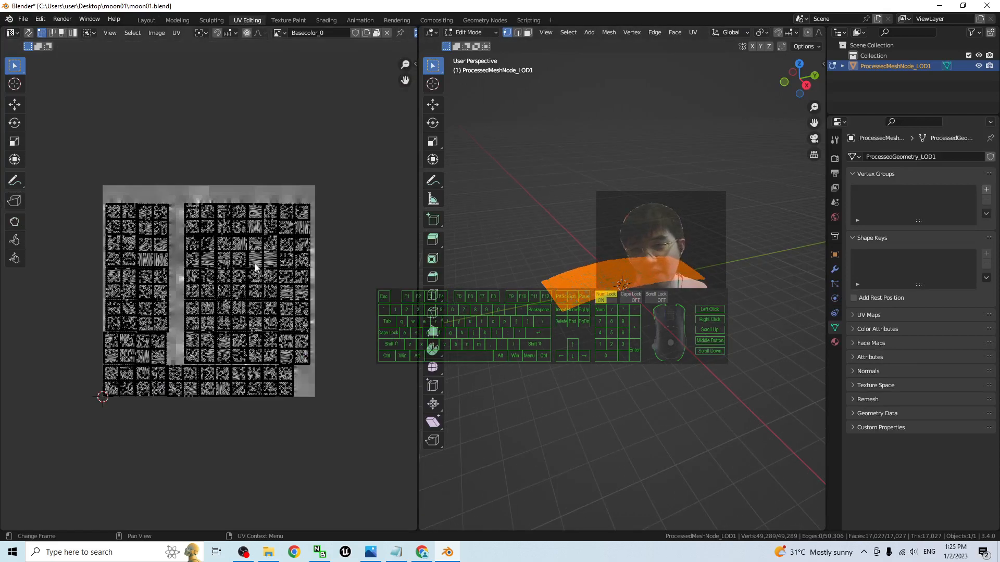
scroll(239, 260, "up", 2)
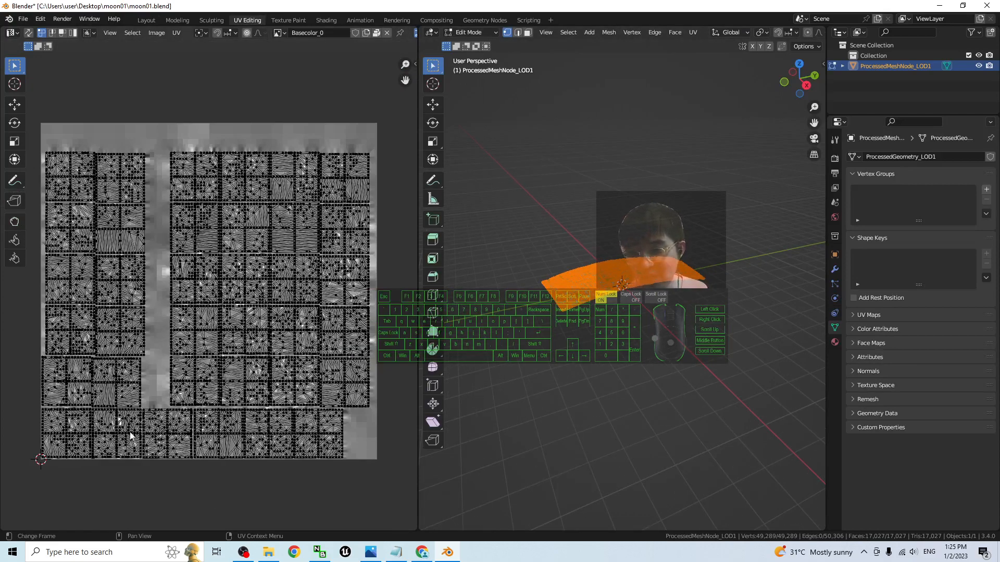
scroll(642, 411, "up", 5)
middle_click_drag(642, 415, 659, 446)
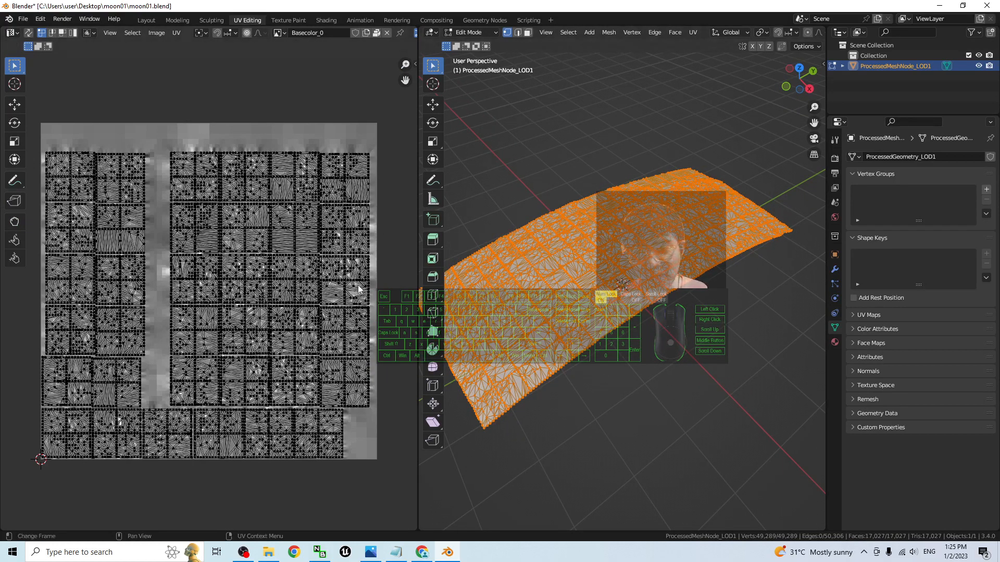
Box-select parts of the aggregated mesh and the whole mesh to compare them with their UVs, and clear the selection.
scroll(355, 394, "up", 2)
scroll(641, 398, "down", 1)
scroll(643, 399, "up", 2)
left_click(646, 399)
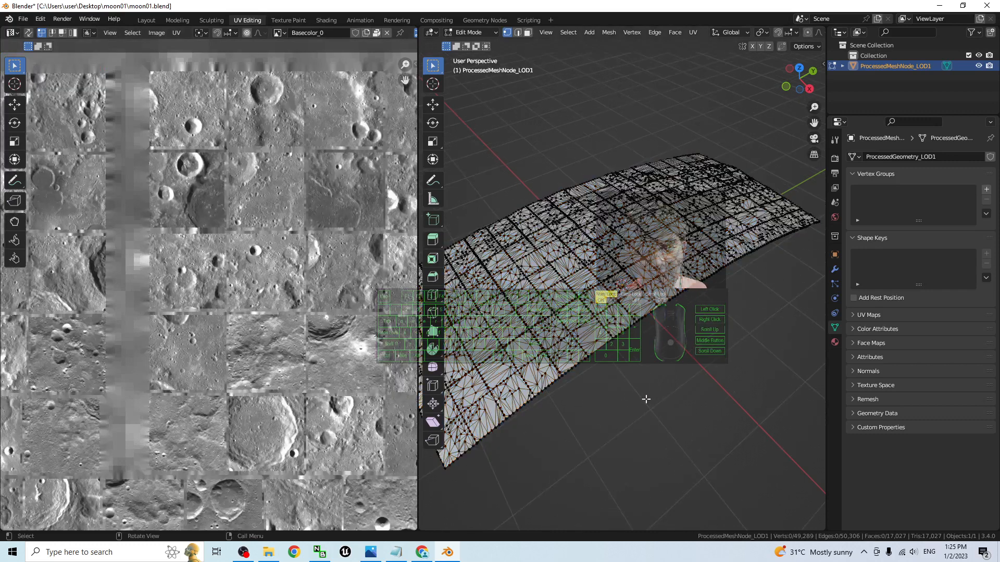
left_click_drag(671, 405, 540, 269)
scroll(307, 386, "down", 3)
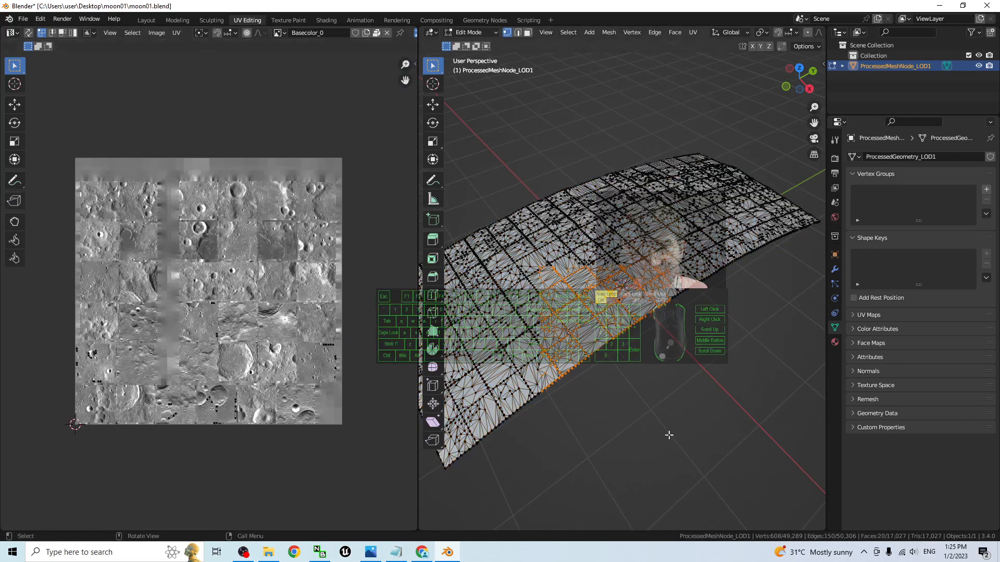
left_click_drag(611, 472, 525, 211)
left_click(731, 412)
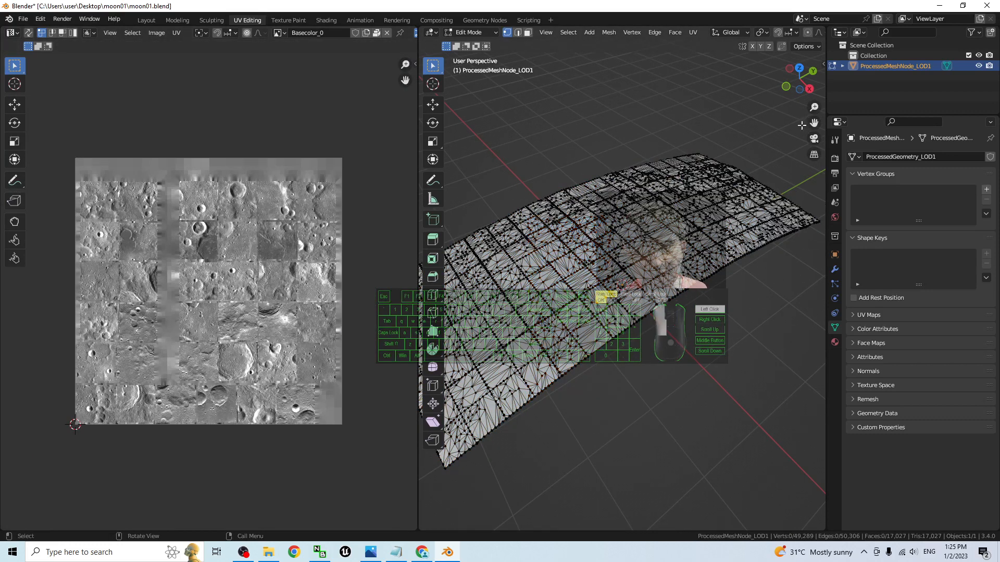
left_click_drag(803, 121, 475, 460)
left_click(665, 437)
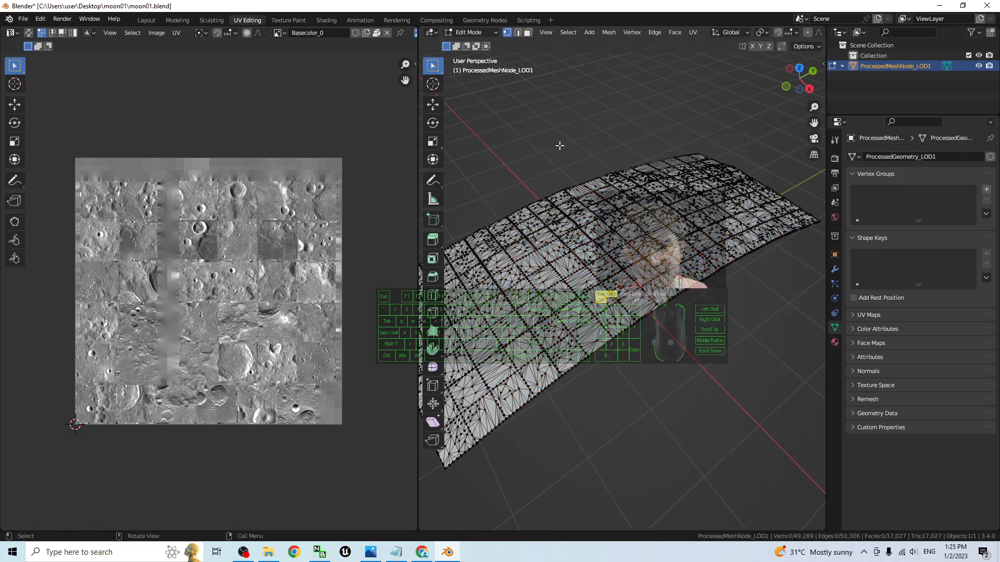
Return to the Layout workspace and examine the topology of ProcessedMeshNode_LOD1 in wireframe shading, keeping the mesh selected.
left_click(140, 19)
scroll(603, 359, "down", 2)
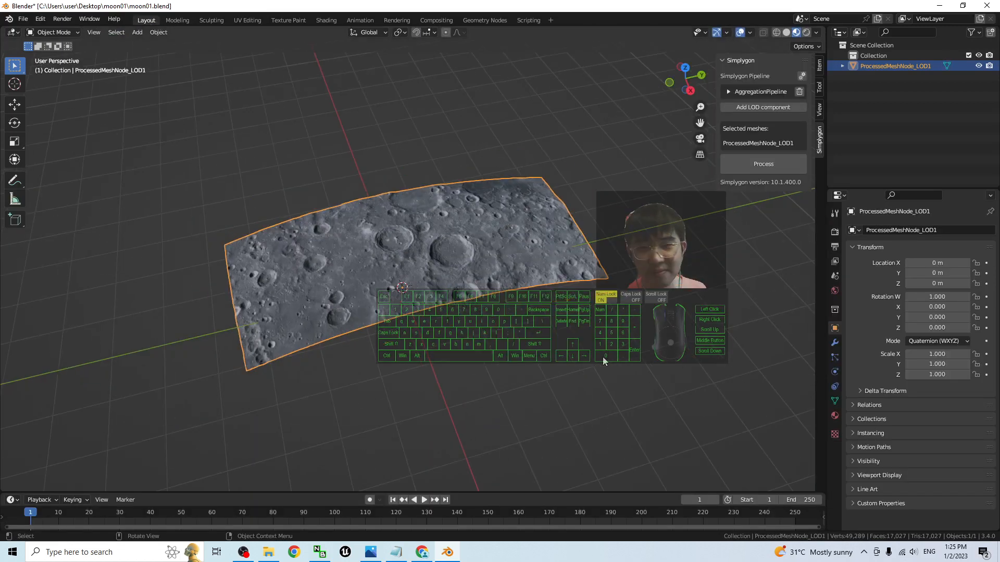
scroll(469, 291, "up", 1)
scroll(476, 234, "up", 2)
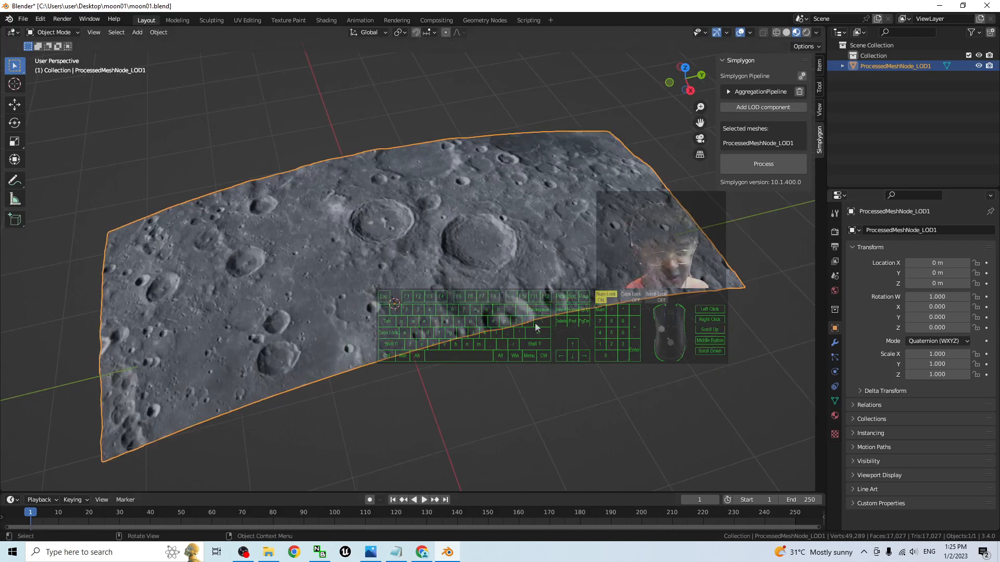
left_click(776, 33)
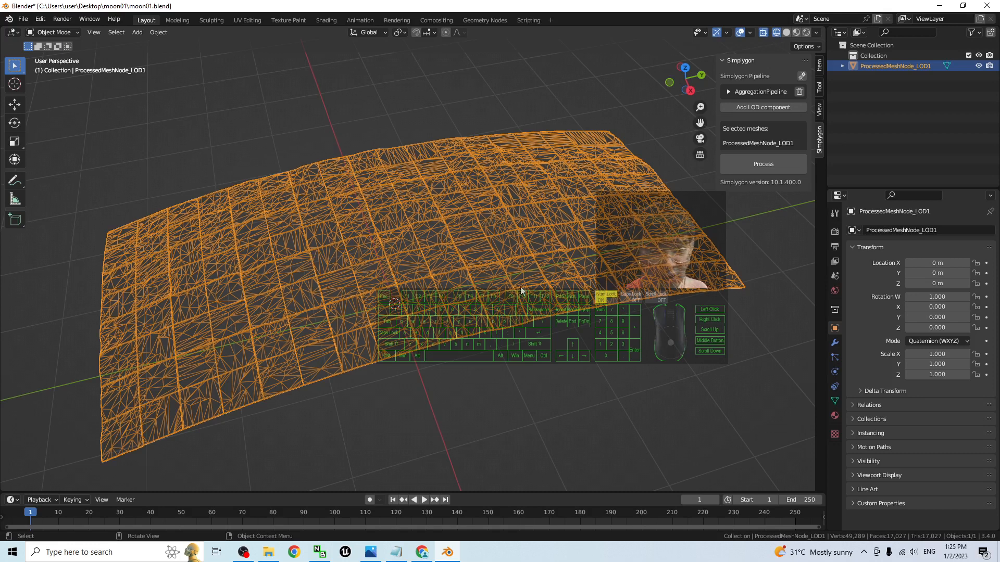
left_click(685, 416)
left_click(572, 196)
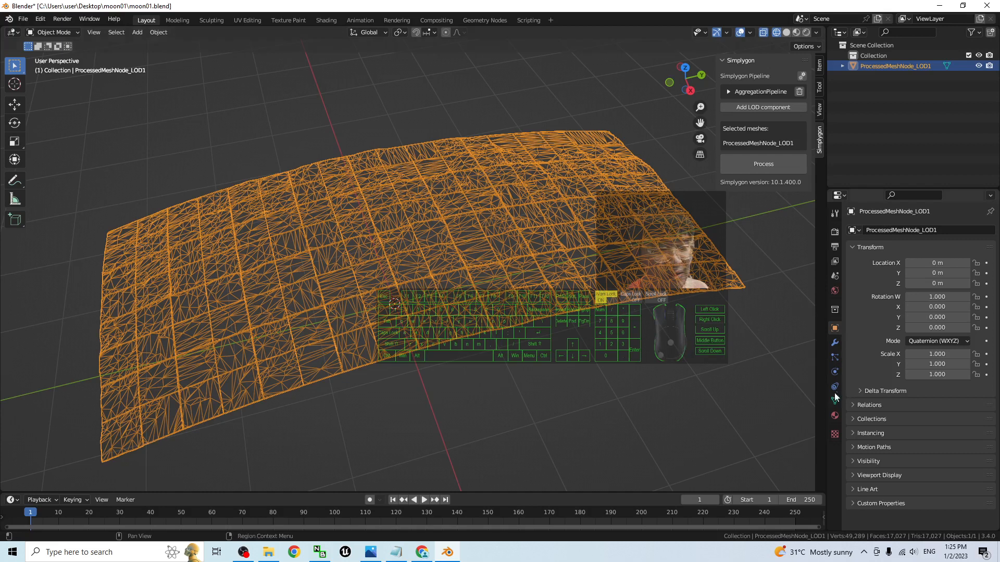
Add a Decimate modifier to ProcessedMeshNode_LOD1 and set its Collapse ratio to 0.5.
left_click(835, 343)
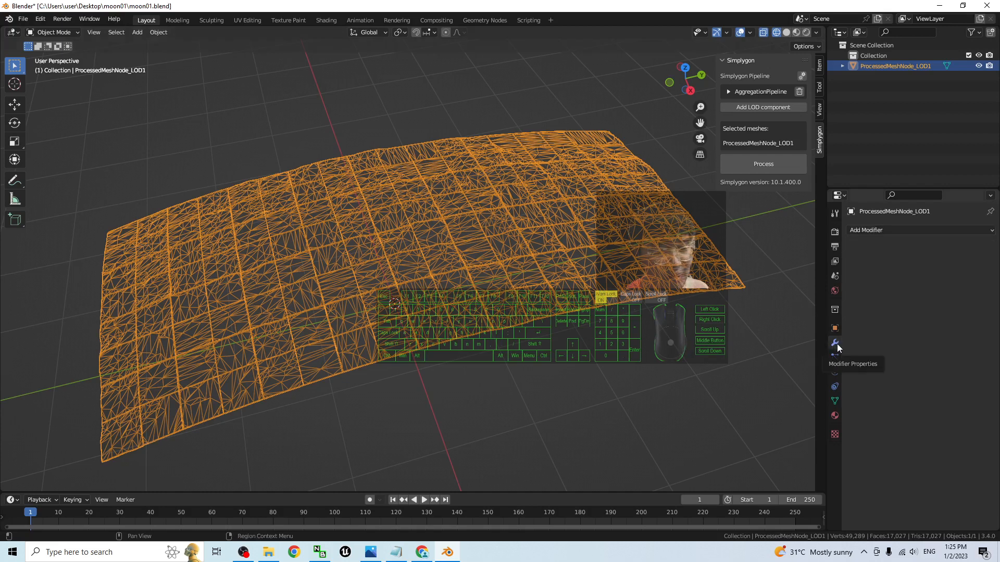
left_click(883, 230)
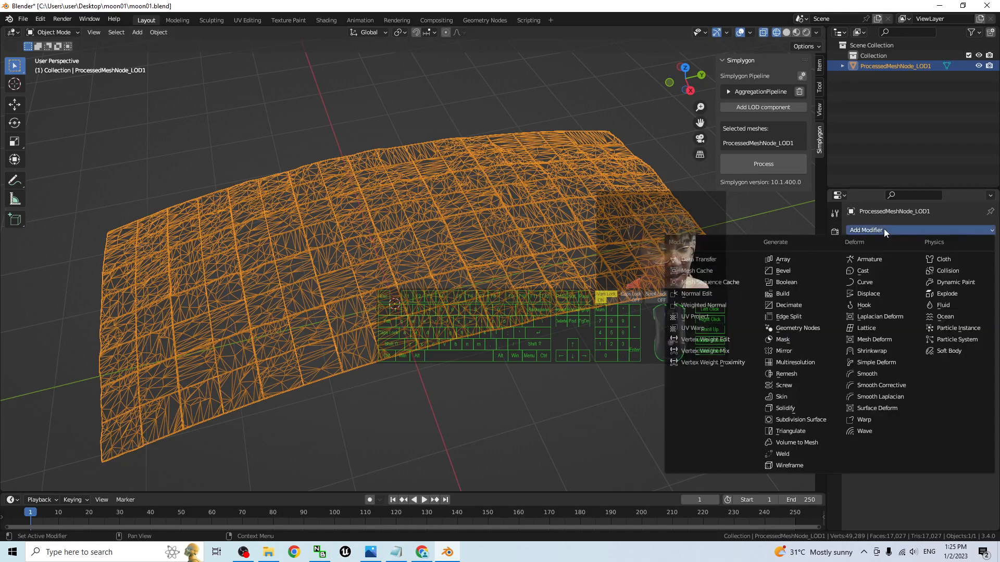
left_click(780, 306)
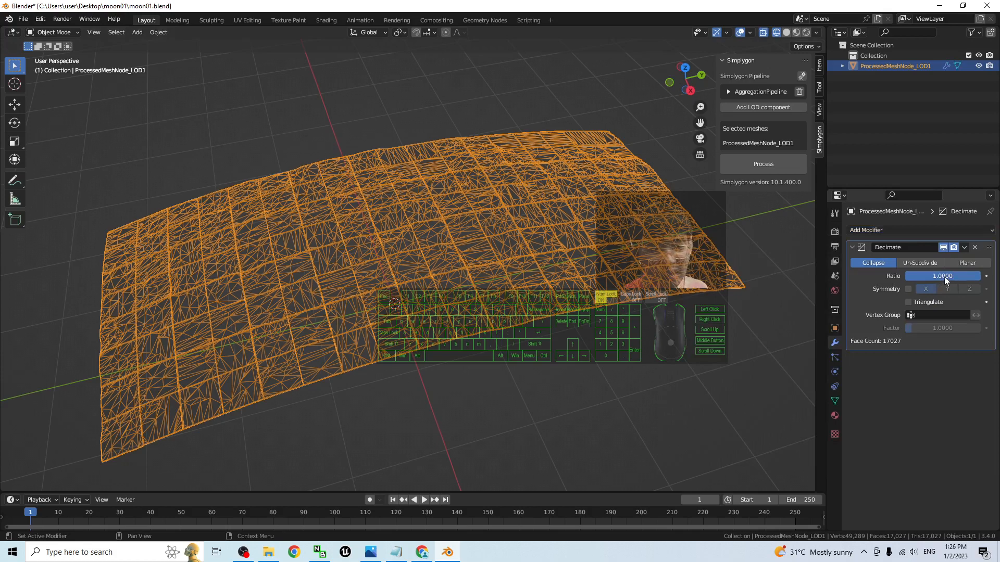
scroll(386, 218, "up", 1)
scroll(309, 234, "down", 2)
scroll(367, 307, "up", 1)
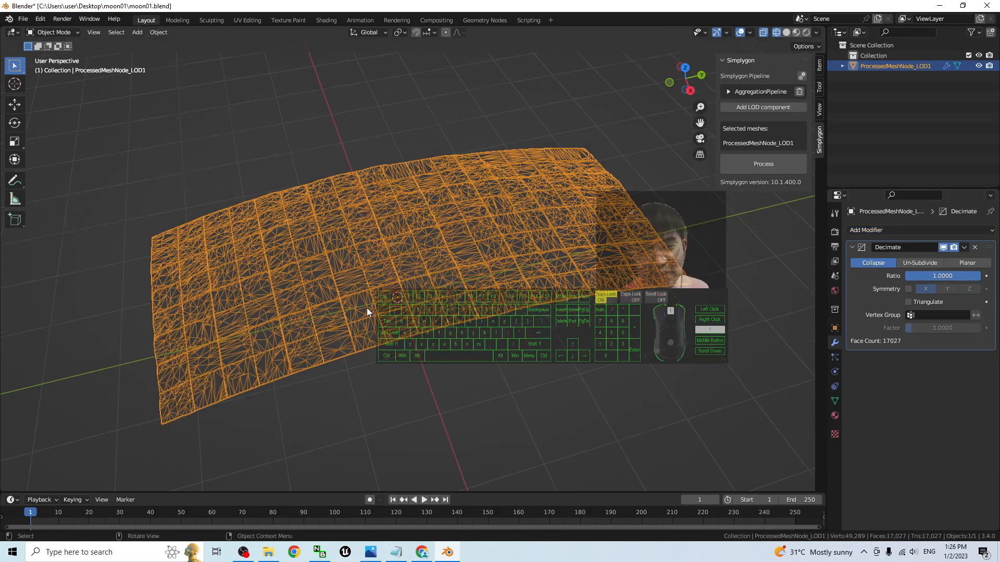
scroll(367, 308, "up", 2)
left_click(939, 277)
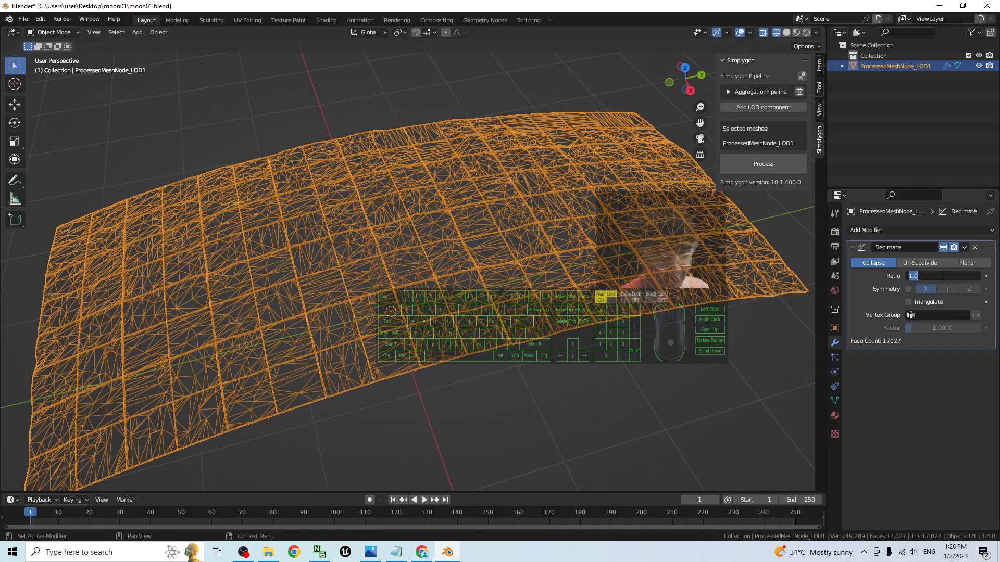
type("0.")
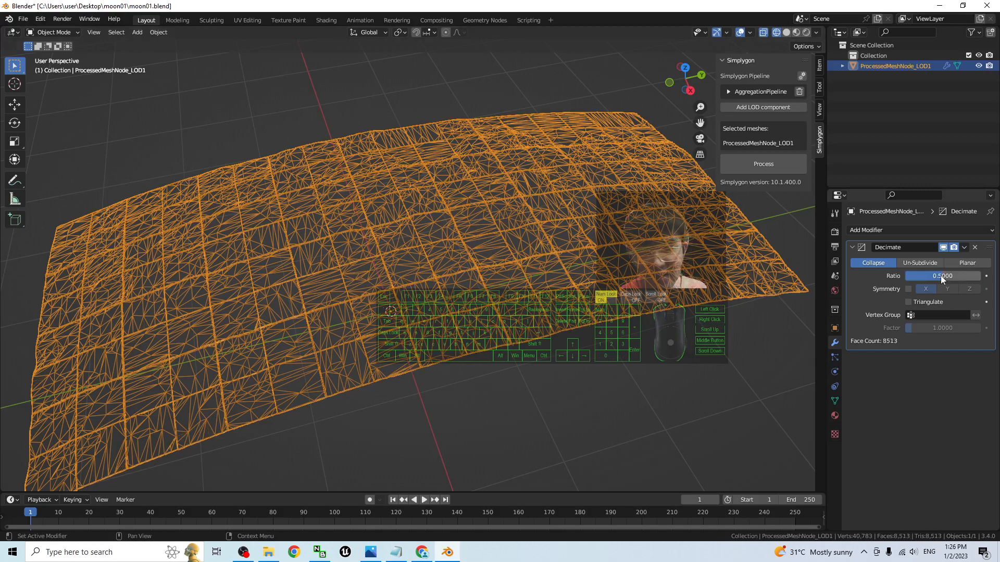
key("Return")
Inspect the decimated terrain's wireframe up close and check its textured surface in Material Preview shading.
scroll(490, 277, "up", 3)
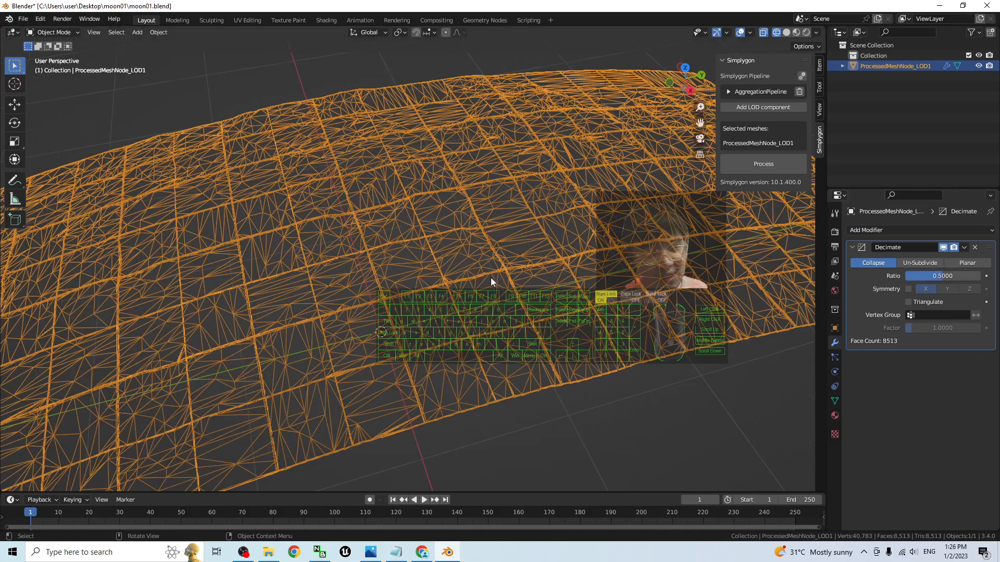
scroll(491, 277, "down", 3)
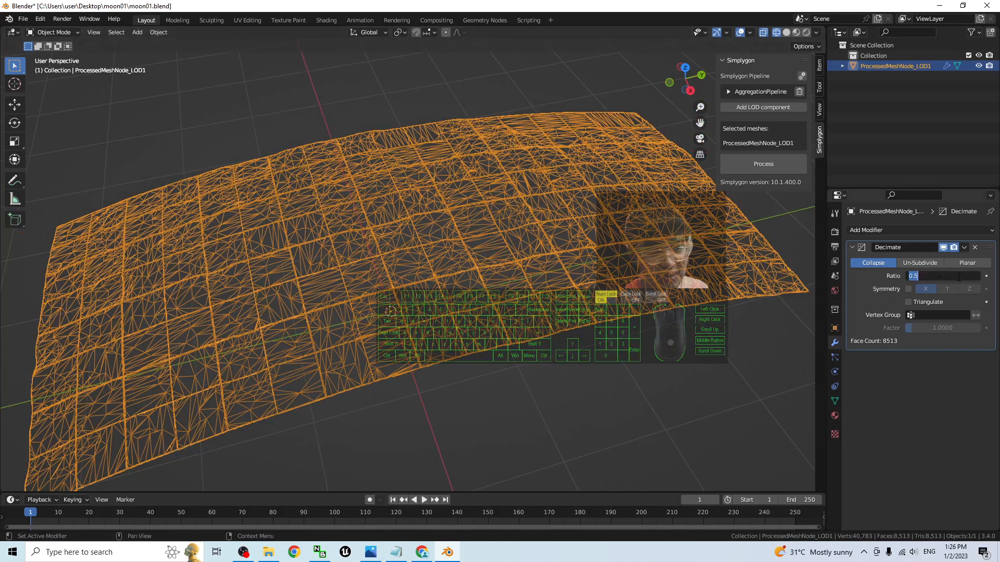
left_click(801, 34)
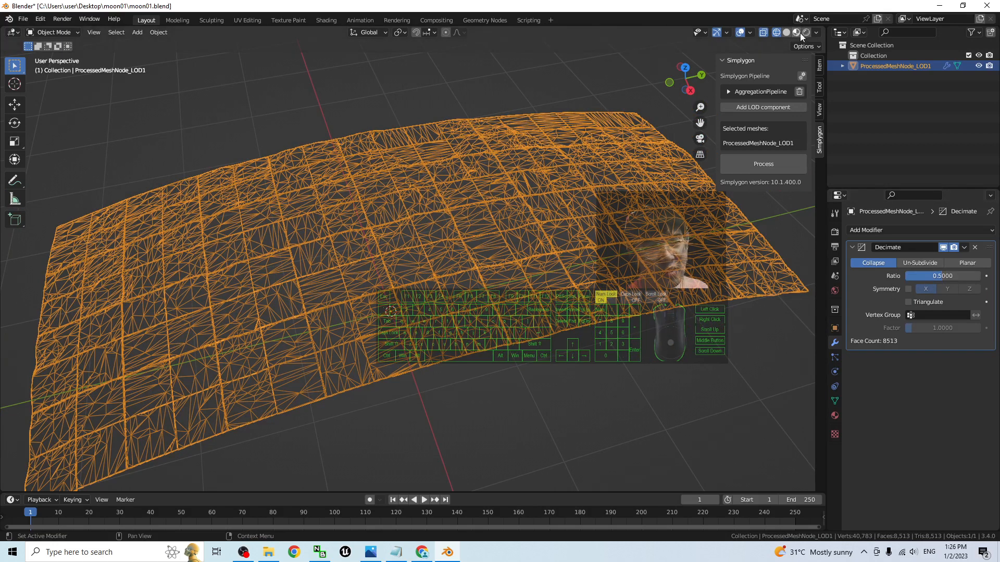
left_click(796, 33)
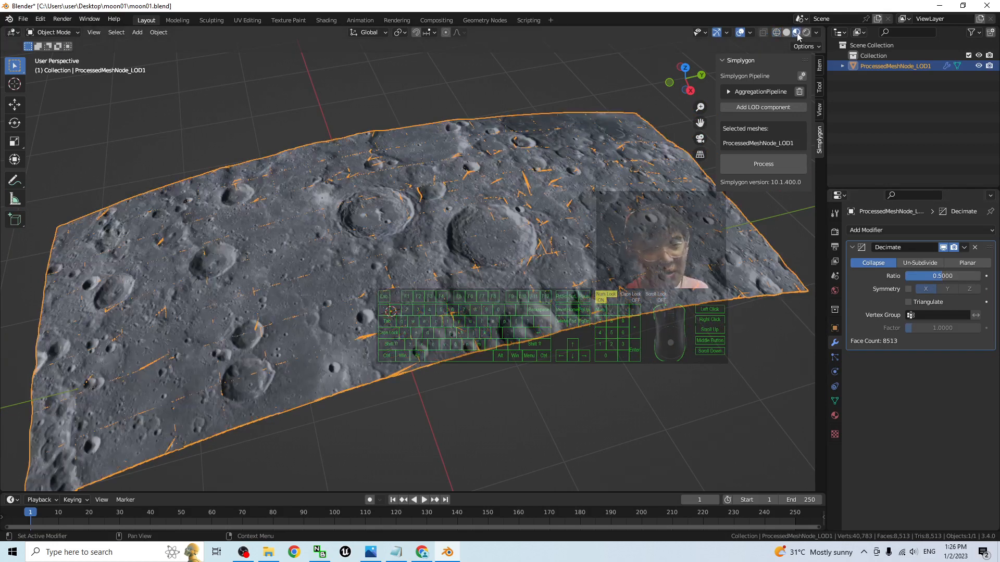
middle_click_drag(385, 333, 479, 237)
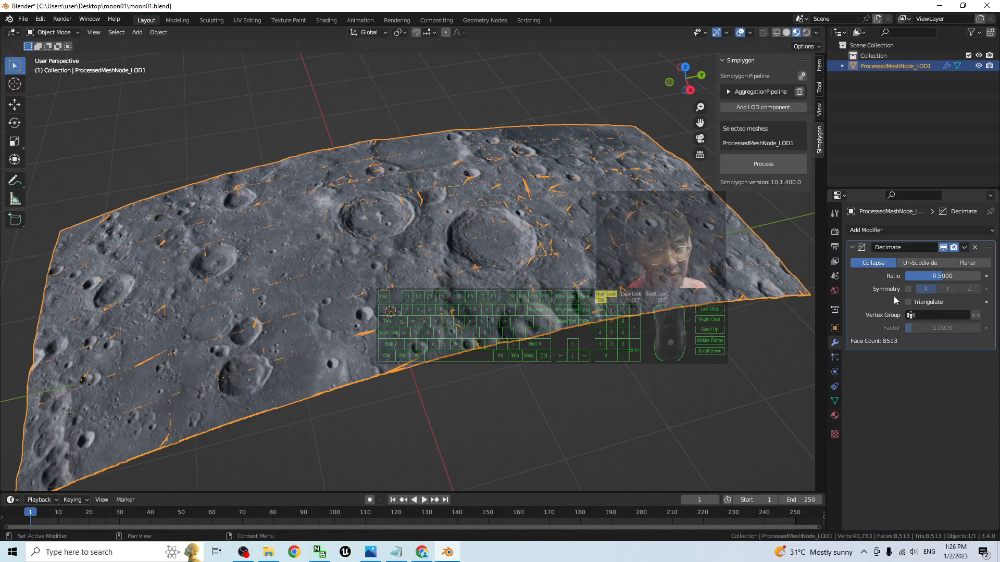
Show the terrain in wireframe shading and set its Decimate ratio to 0.2.
left_click(776, 35)
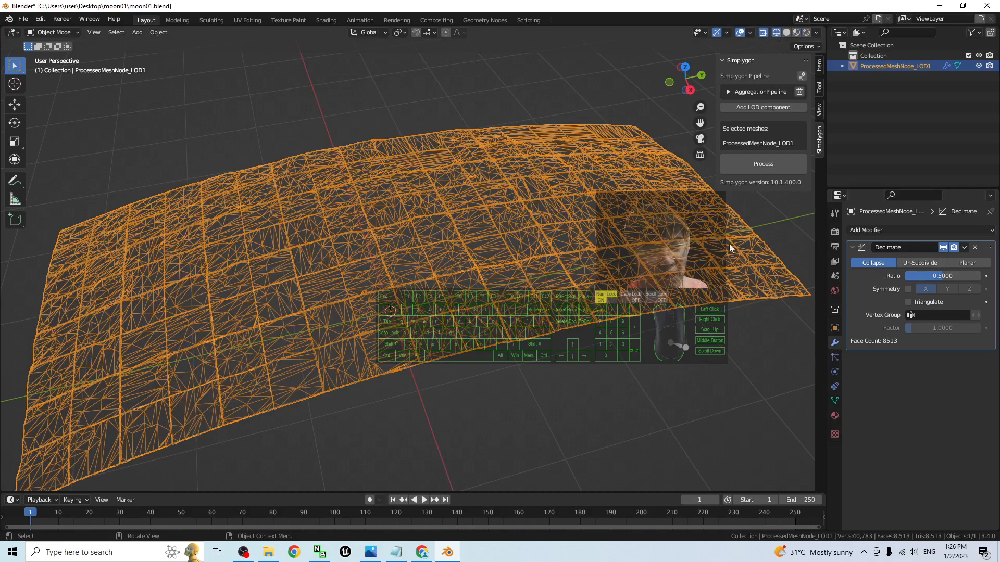
left_click(955, 277)
left_click(954, 277)
left_click_drag(955, 276, 905, 276)
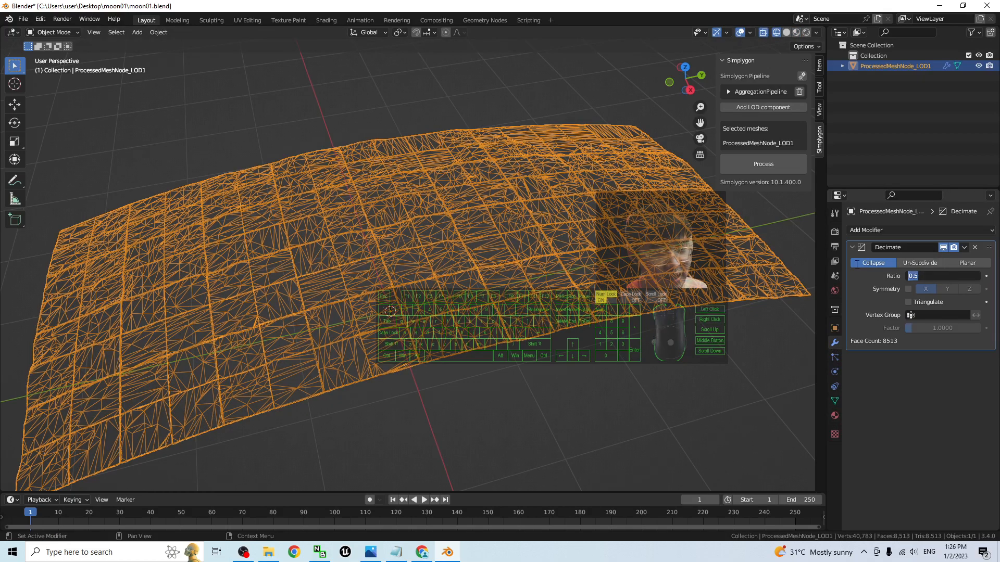
type("0.2")
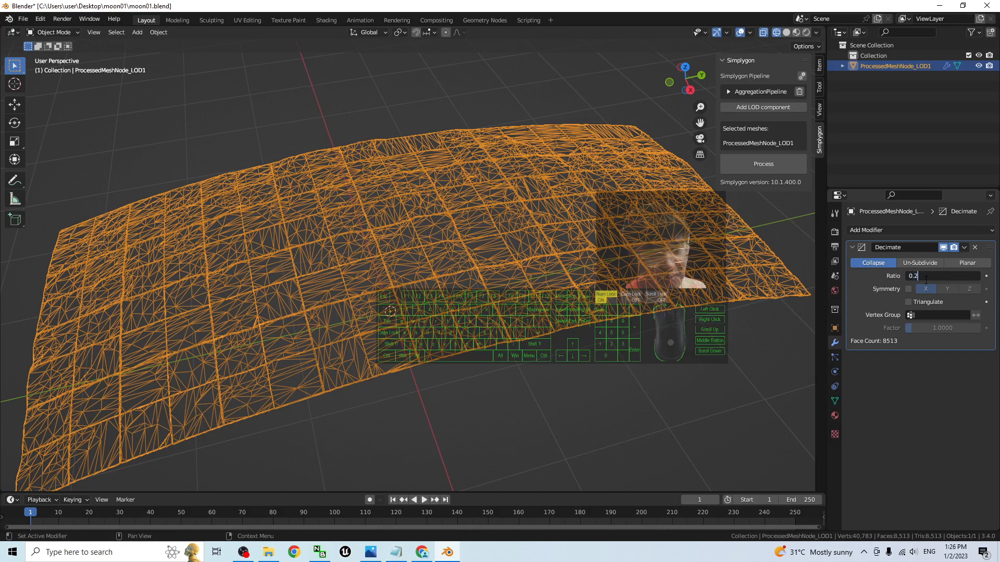
key("Return")
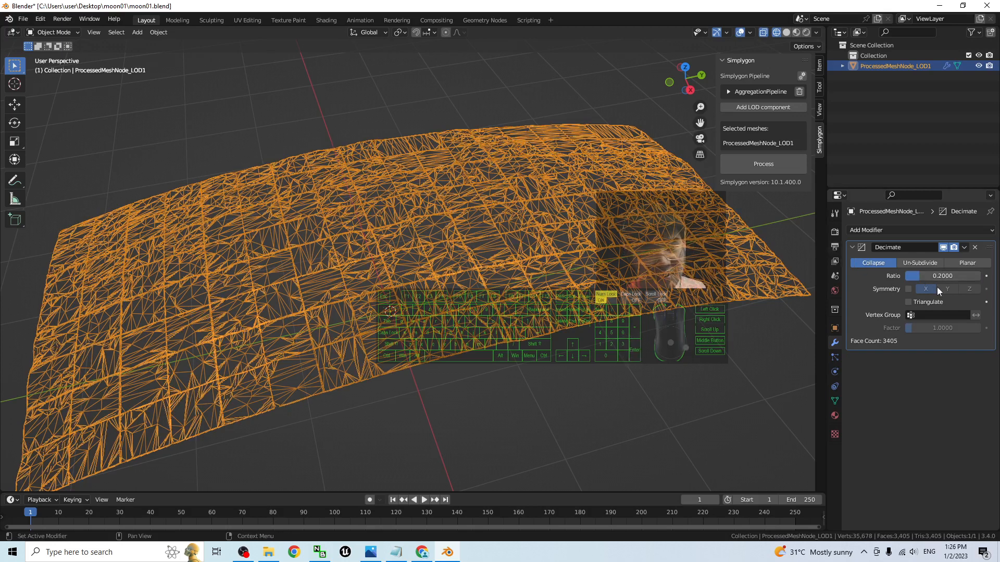
Try Decimate ratios of 0.8 and 0.9 on the wireframe terrain.
left_click(952, 276)
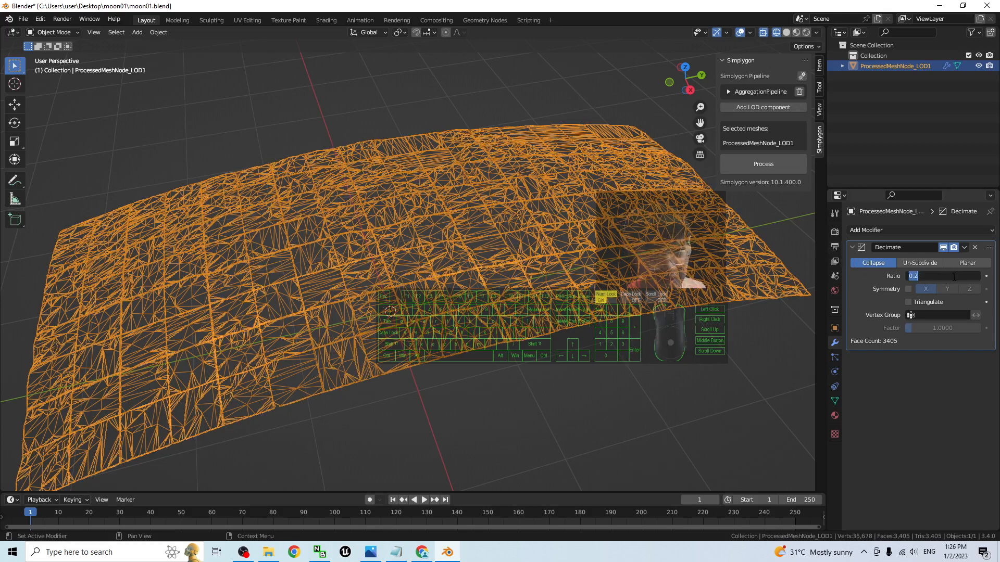
type(".8")
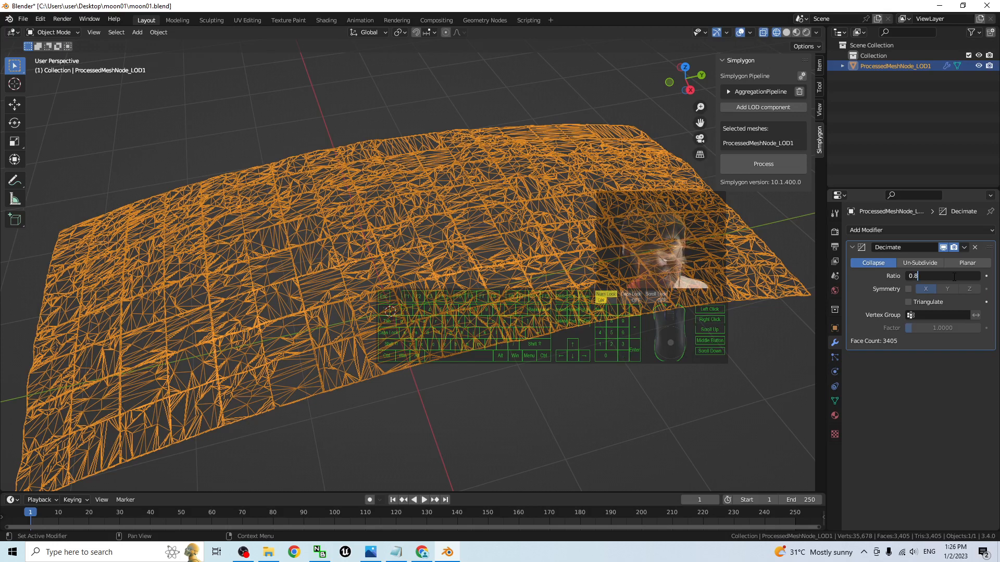
key("Return")
left_click(955, 276)
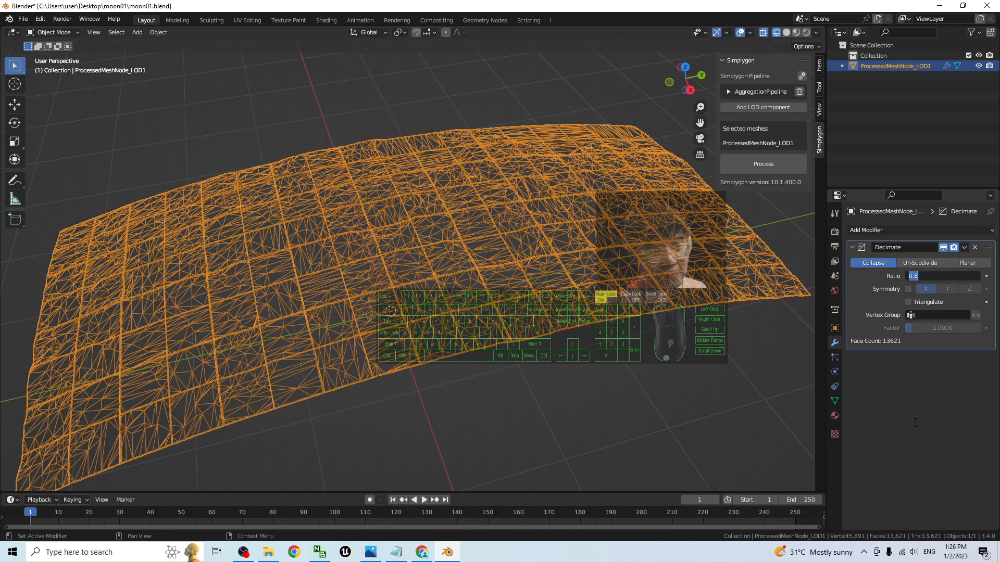
type(".9")
key("Return")
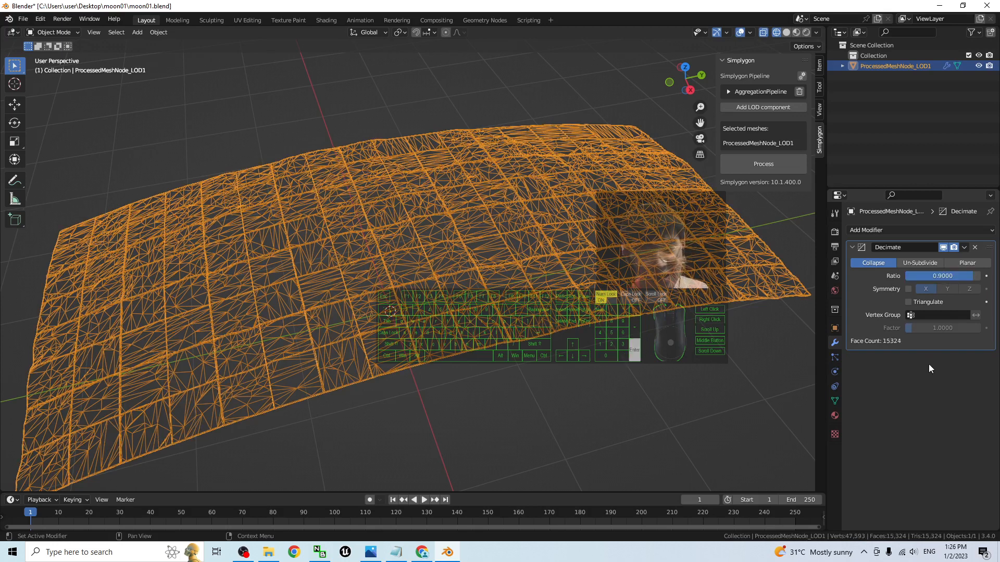
Try a Decimate ratio of 0.01 on the terrain and reset the ratio to 1.
left_click(951, 276)
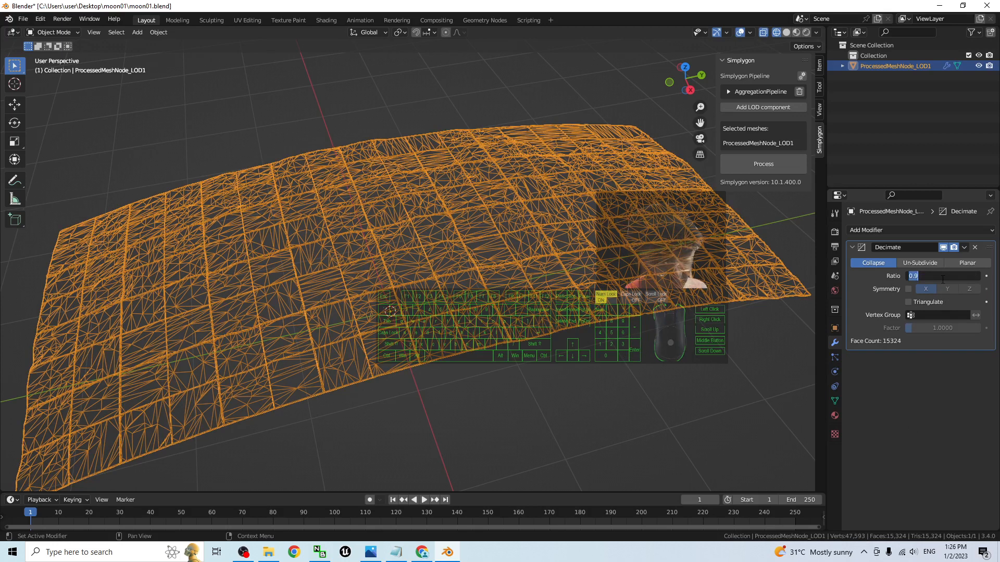
type(".01")
key("Return")
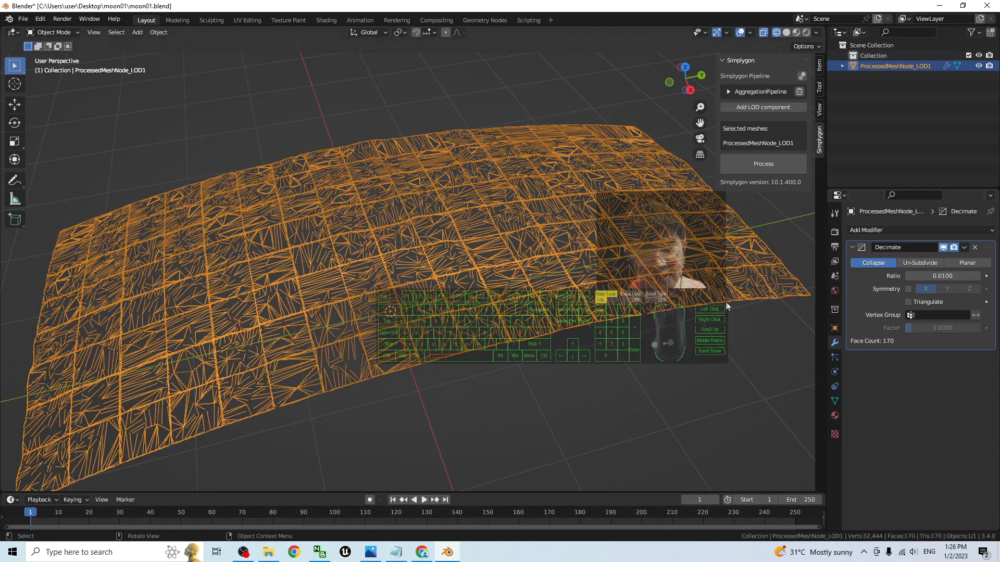
scroll(470, 389, "up", 1)
scroll(479, 389, "down", 1)
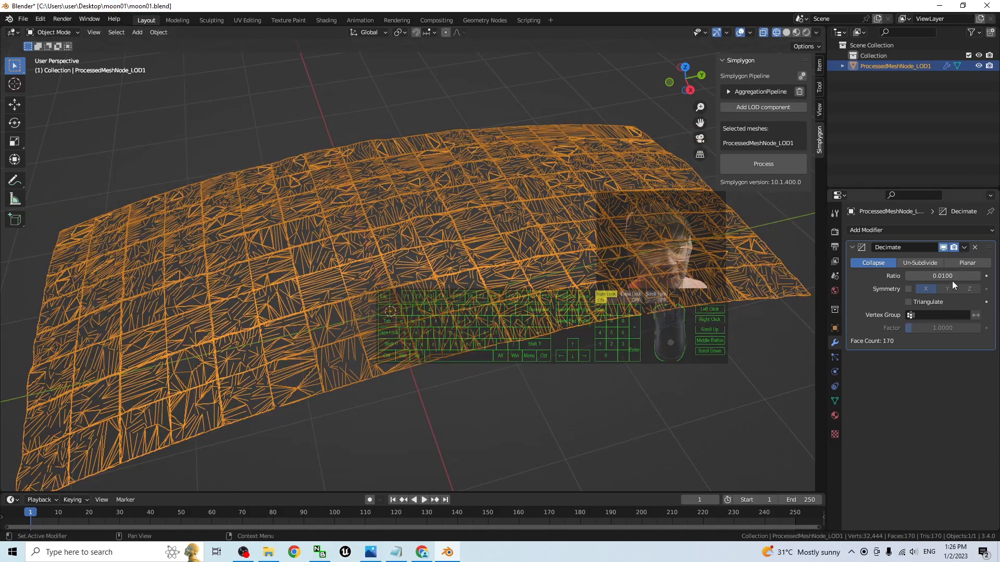
type("1")
key("Return")
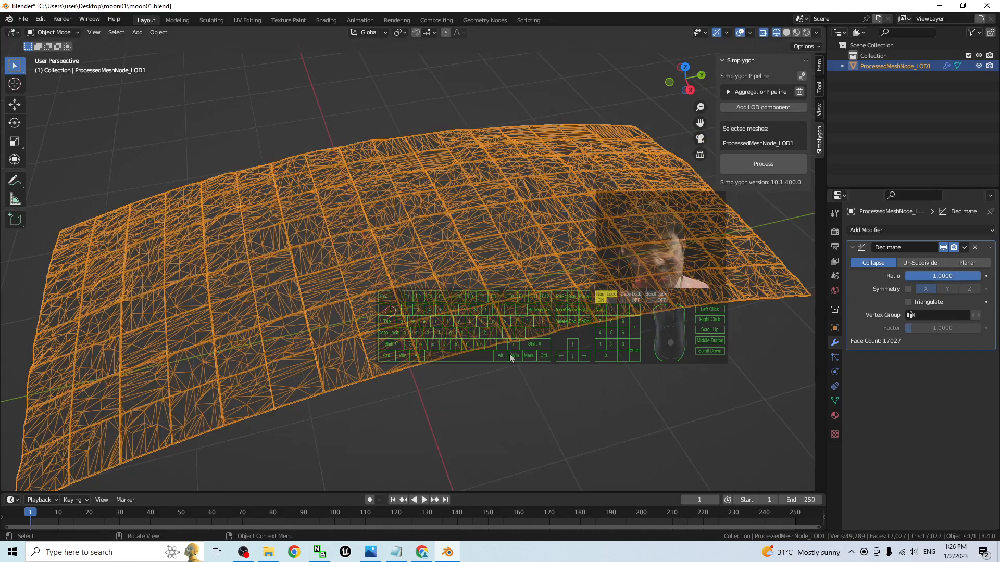
Display the terrain in Material Preview shading and lower its Decimate ratio to 0.2.
left_click(796, 33)
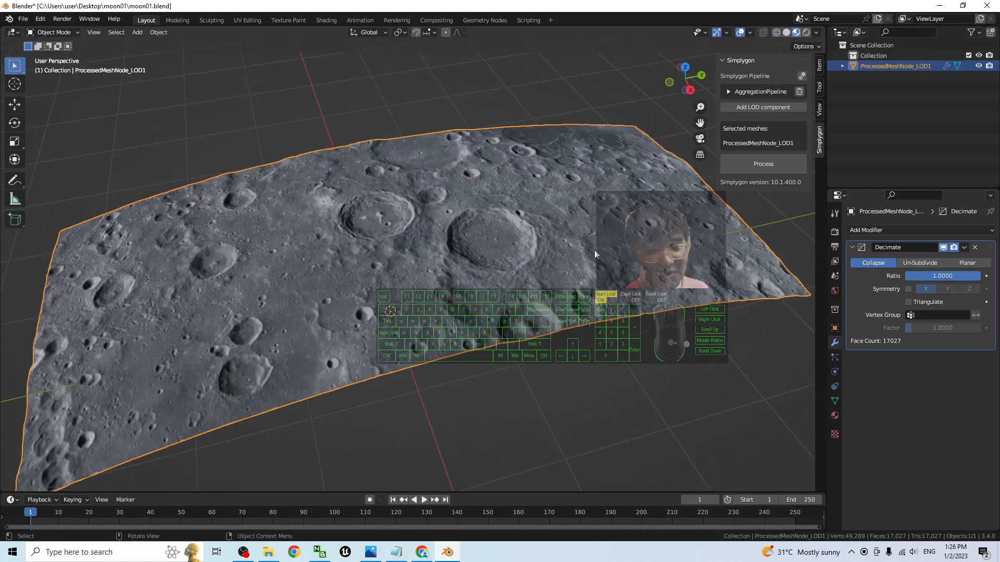
left_click(946, 275)
type("0")
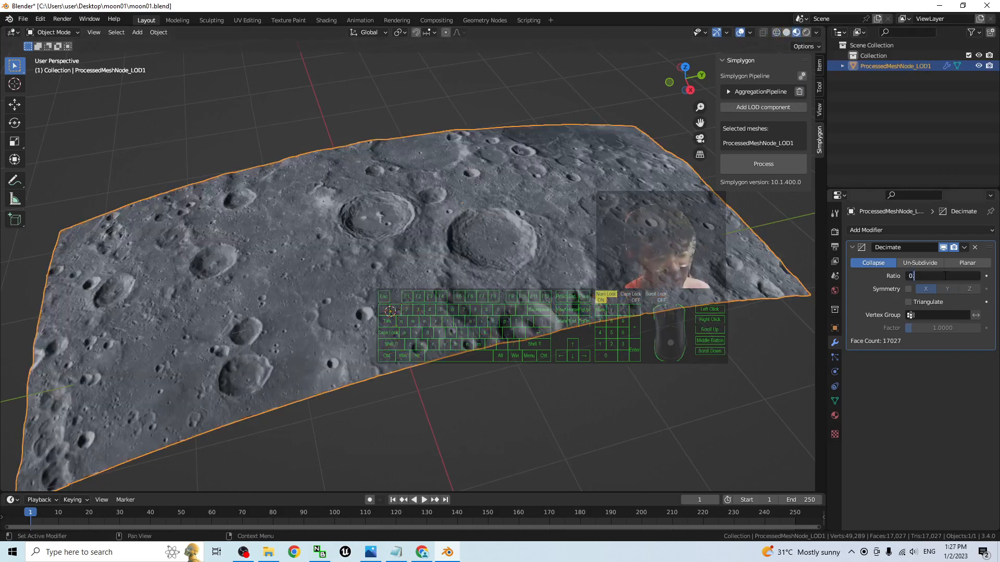
type(".2")
key("Return")
Deselect the terrain and inspect the decimated mesh's textured surface up close and from farther away.
left_click(529, 387)
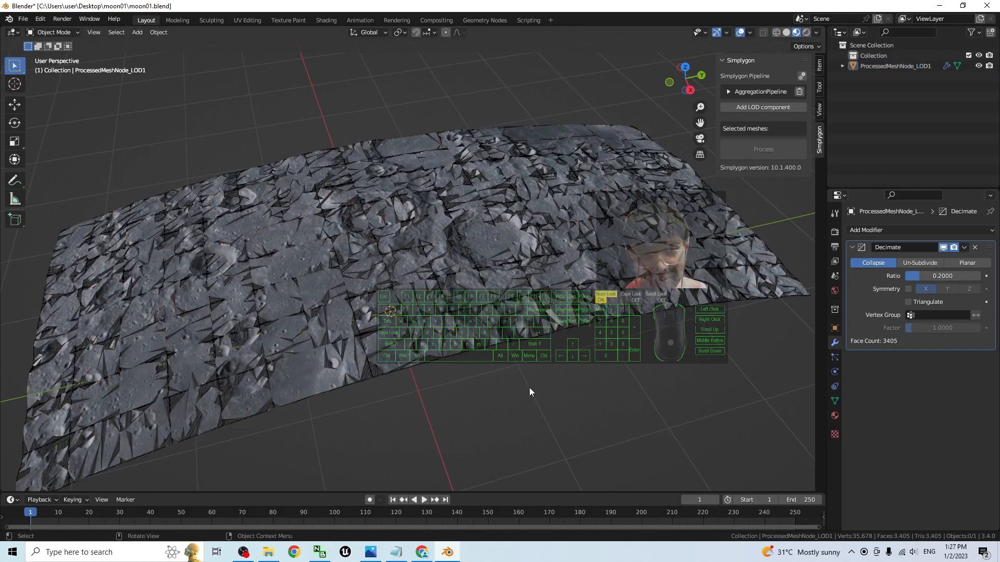
scroll(521, 387, "up", 10)
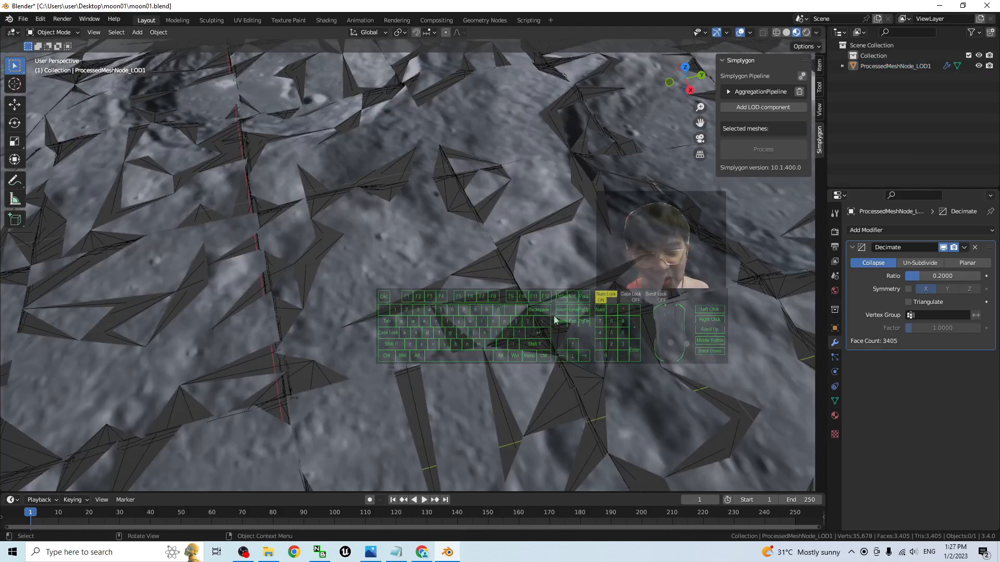
scroll(554, 317, "up", 1)
scroll(509, 393, "down", 12)
scroll(510, 359, "up", 5)
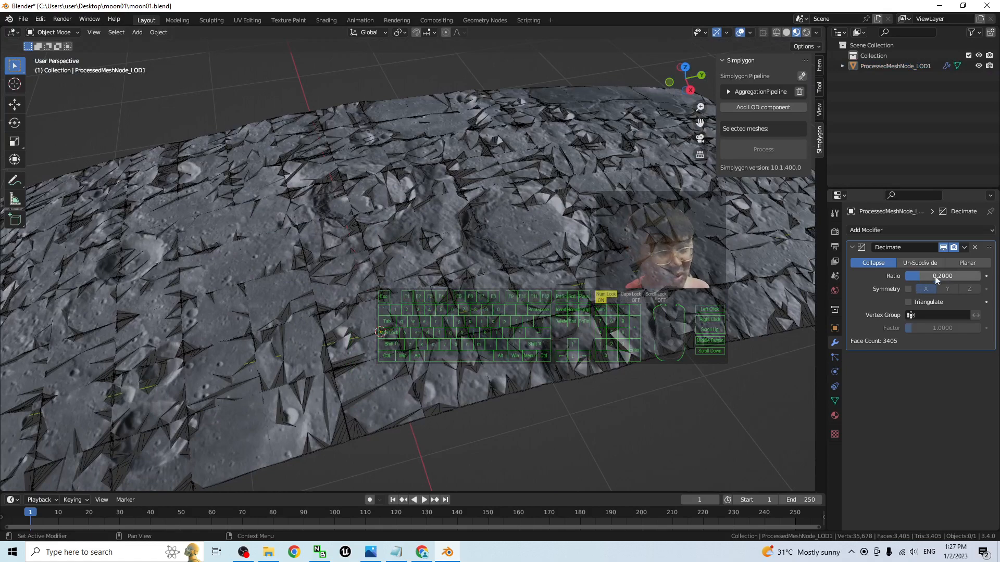
Remove the Decimate modifier from ProcessedMeshNode_LOD1, reselect the mesh and check it in wireframe and Material Preview shading.
left_click(976, 249)
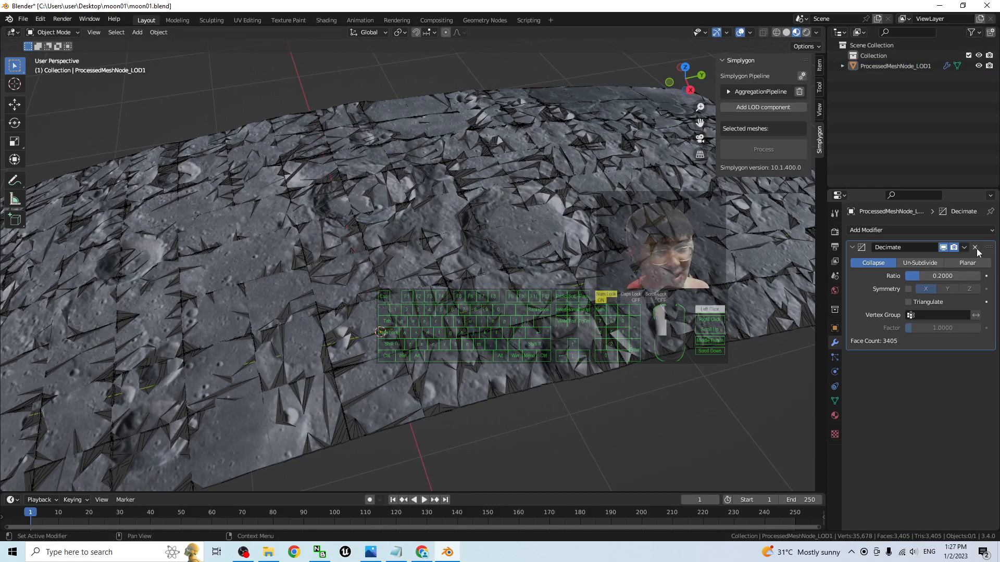
scroll(608, 273, "down", 2)
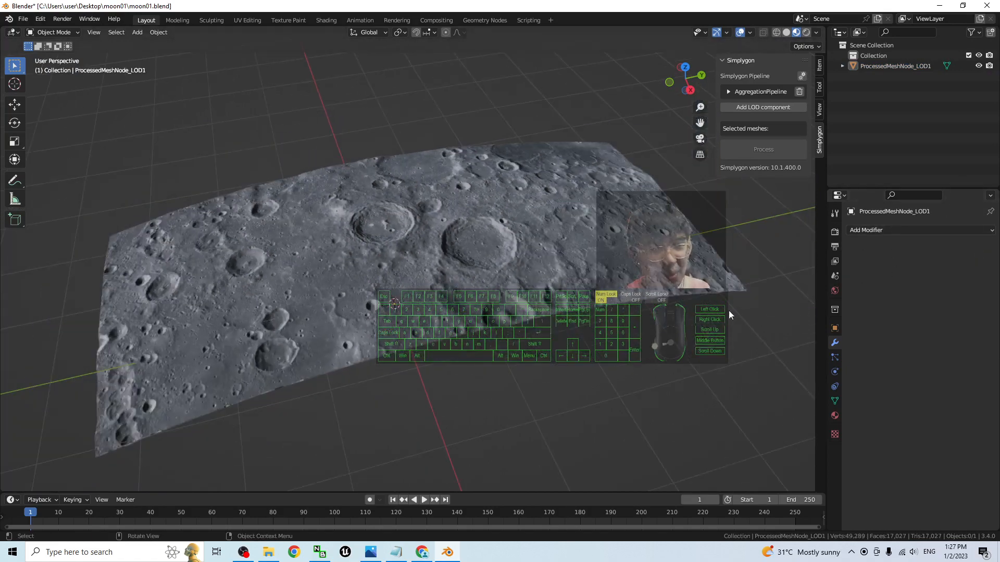
scroll(469, 270, "up", 2)
left_click(468, 270)
scroll(469, 270, "down", 1)
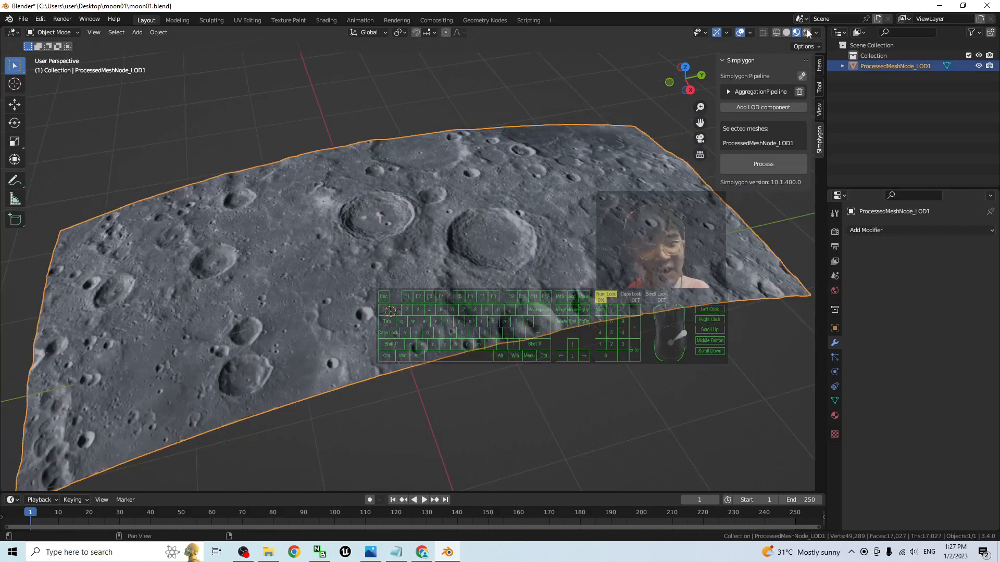
left_click(776, 32)
left_click(796, 32)
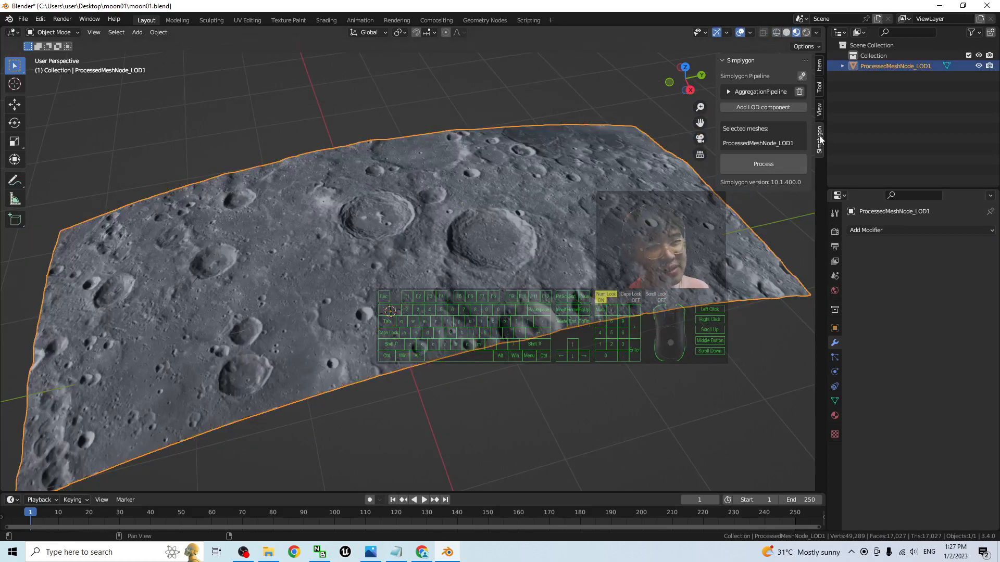
Replace Simplygon's AggregationPipeline with the basic Reduction LOD component for ProcessedMeshNode_LOD1.
left_click(482, 238)
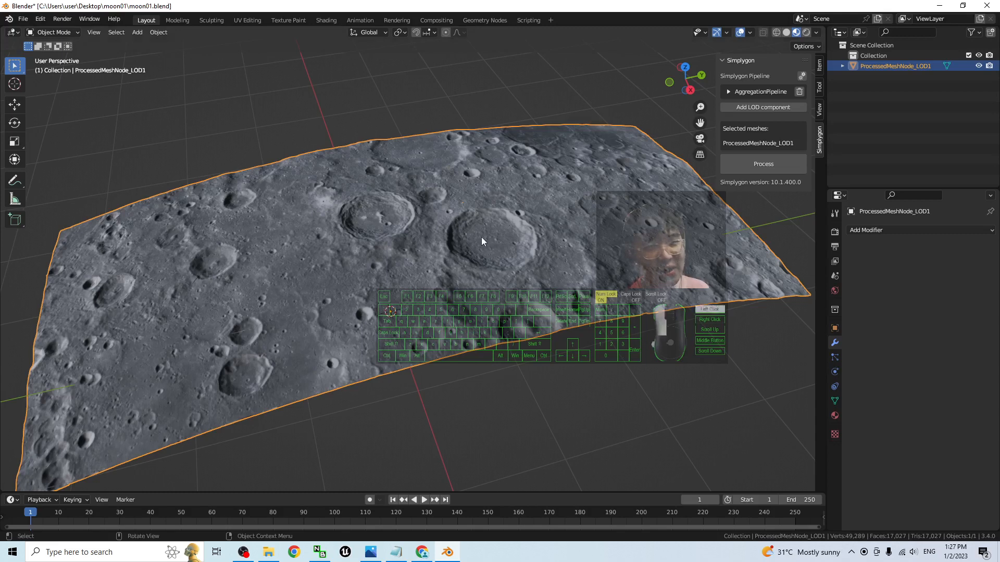
left_click(800, 92)
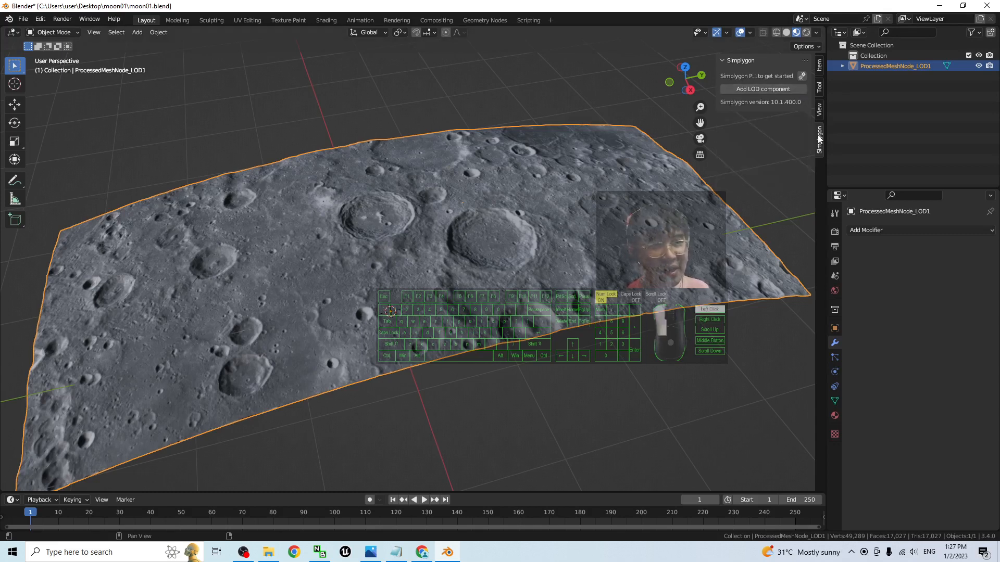
left_click(769, 87)
mouse_move(718, 86)
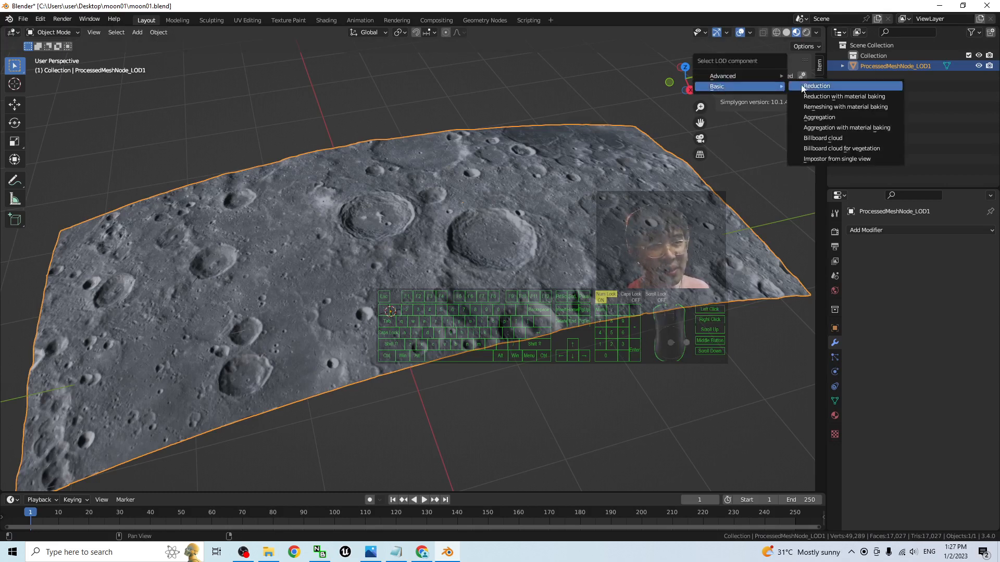
left_click(817, 86)
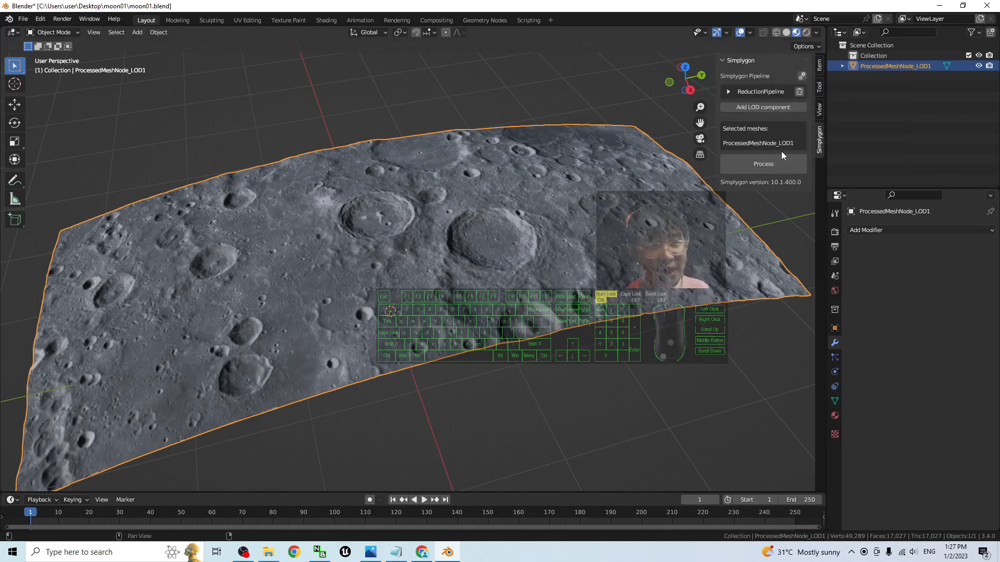
Set the ReductionPipeline's reduction ratio to 0.4 in its ReductionSettings and process ProcessedMeshNode_LOD1.
scroll(553, 246, "up", 2)
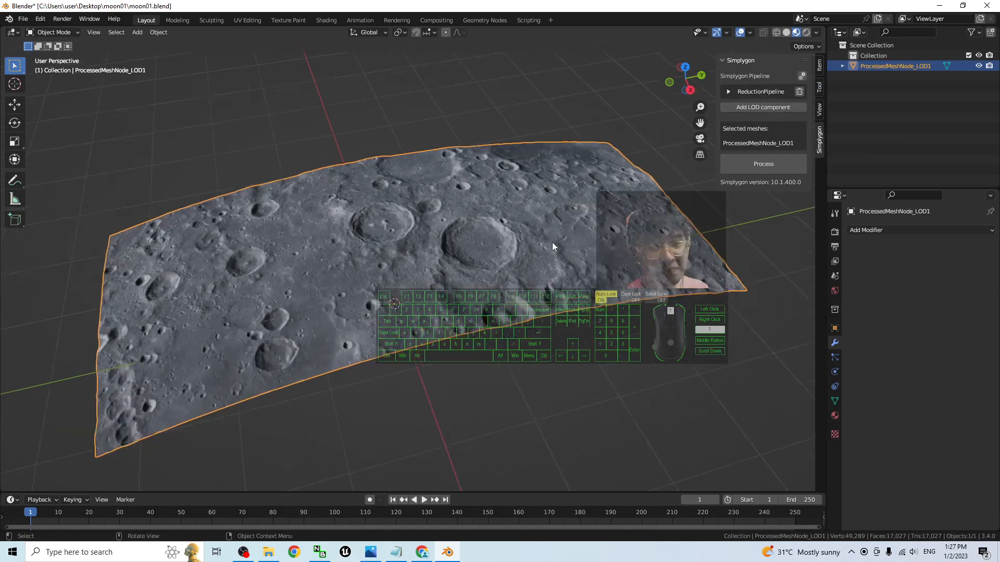
scroll(552, 243, "up", 1)
scroll(573, 233, "down", 1)
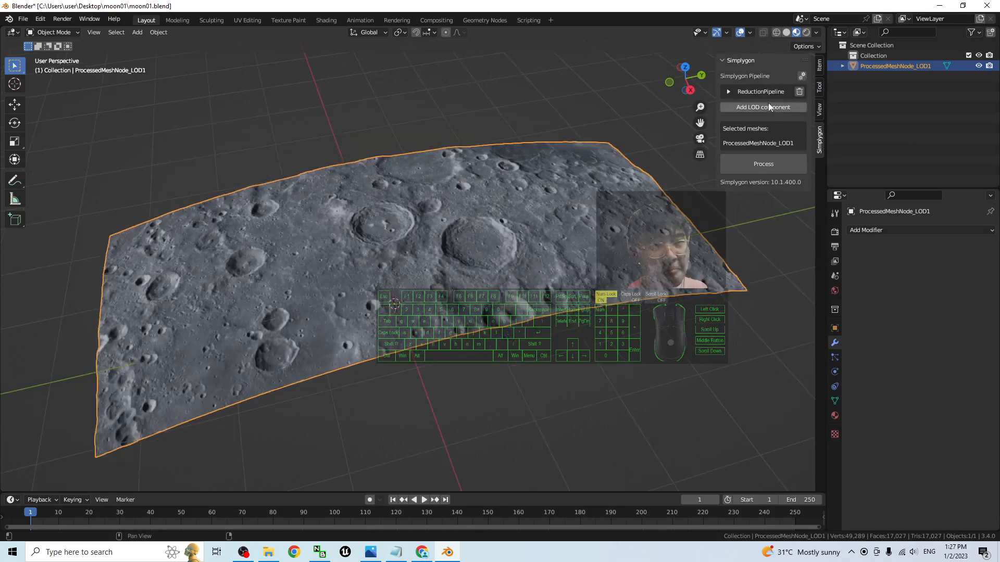
left_click(729, 92)
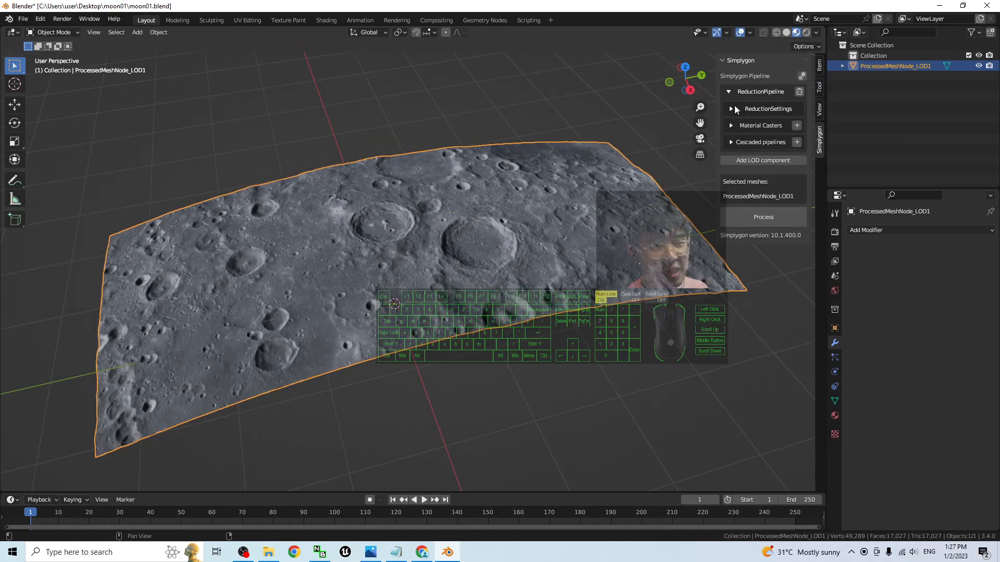
left_click(734, 109)
left_click(786, 121)
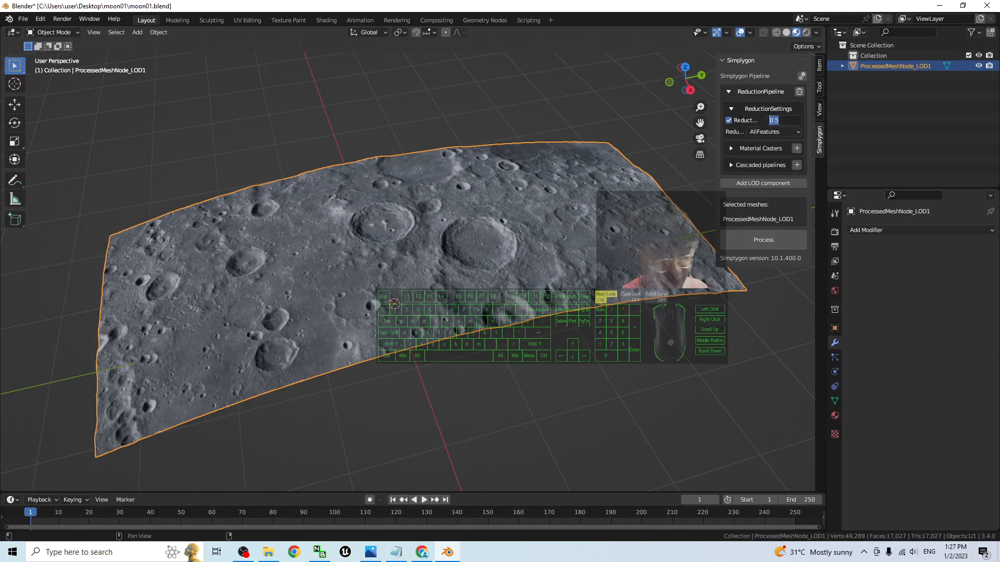
type("0.4")
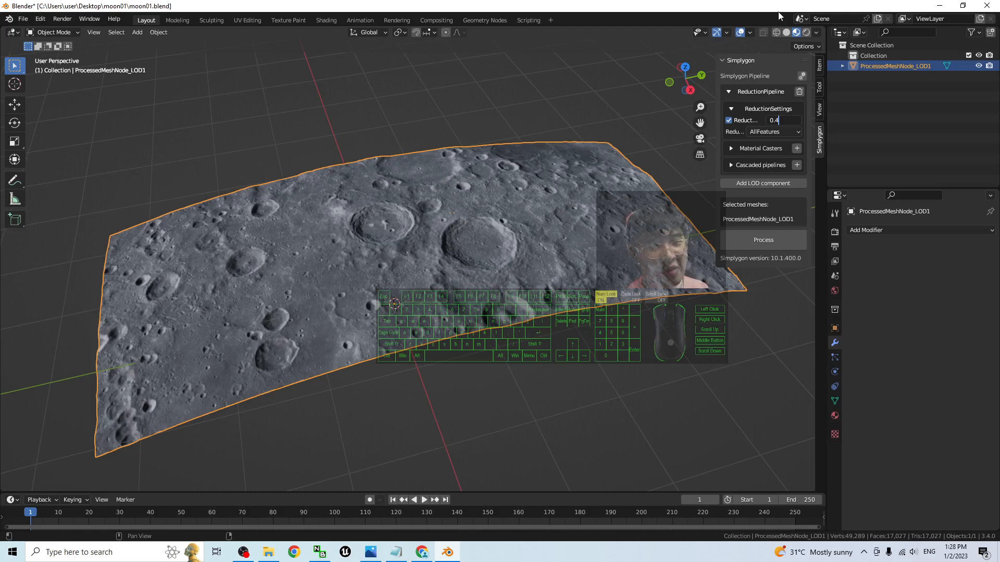
left_click(775, 245)
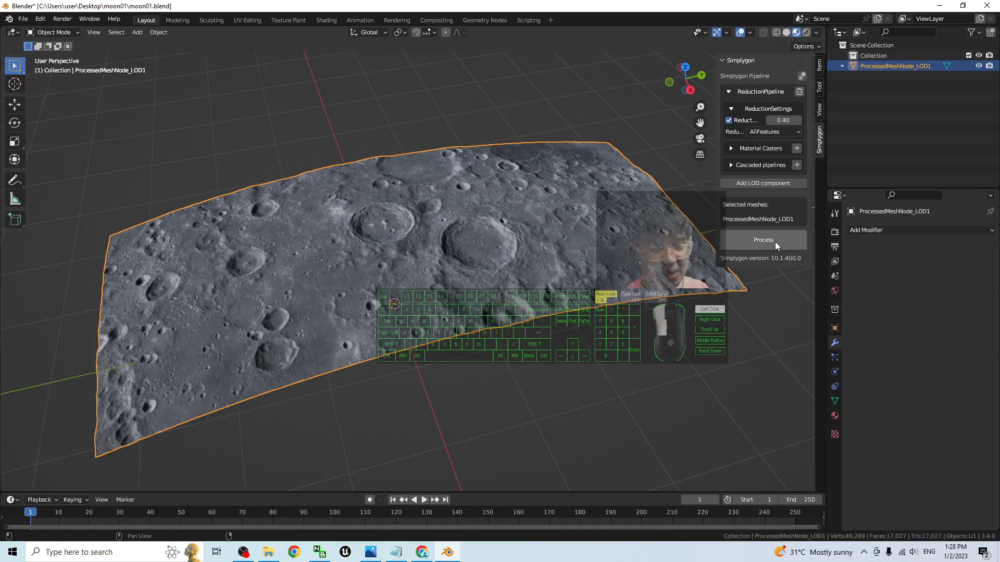
left_click(772, 242)
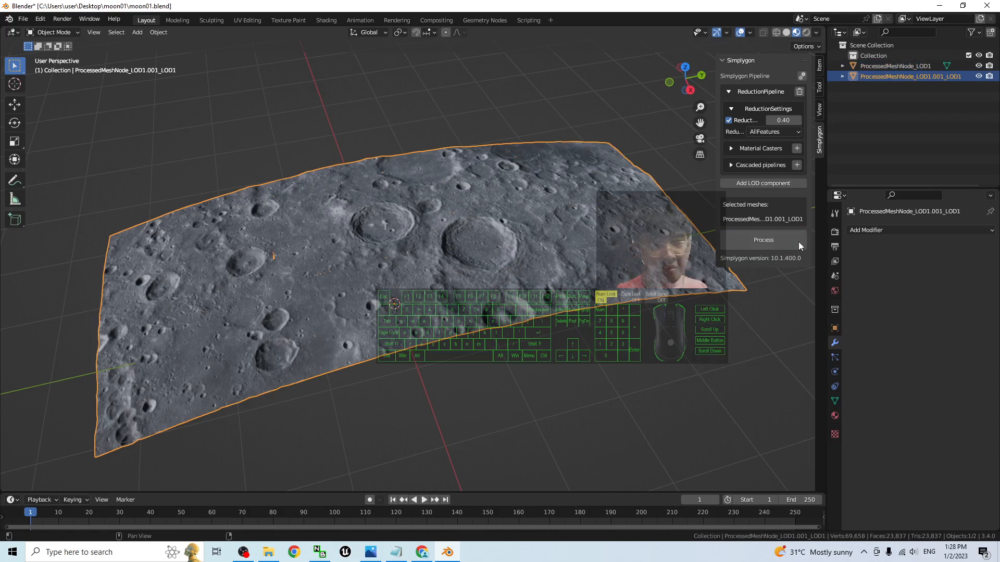
Clear the selection and select the reduced mesh and the original ProcessedMeshNode_LOD1 in turn to compare them.
left_click(881, 122)
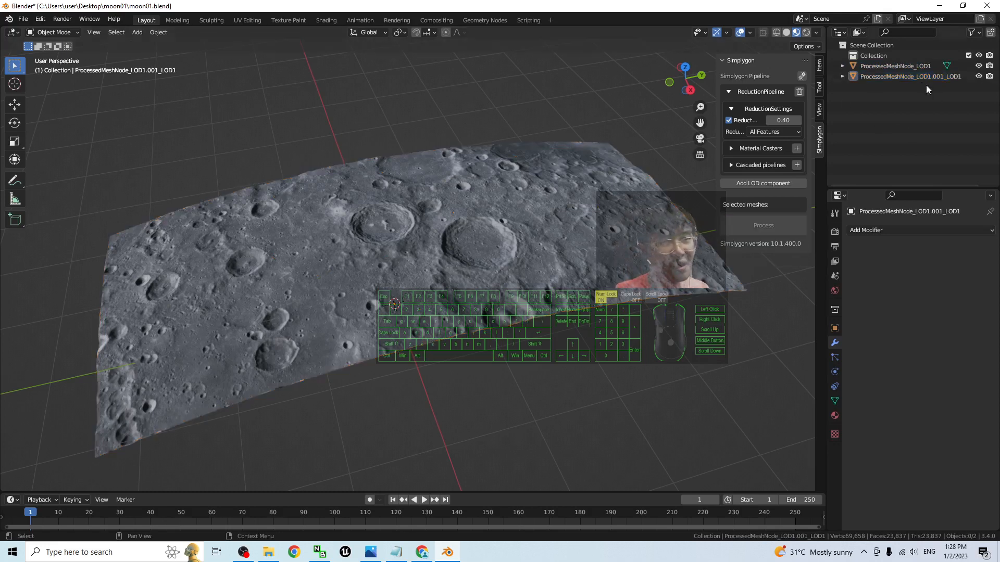
left_click(921, 79)
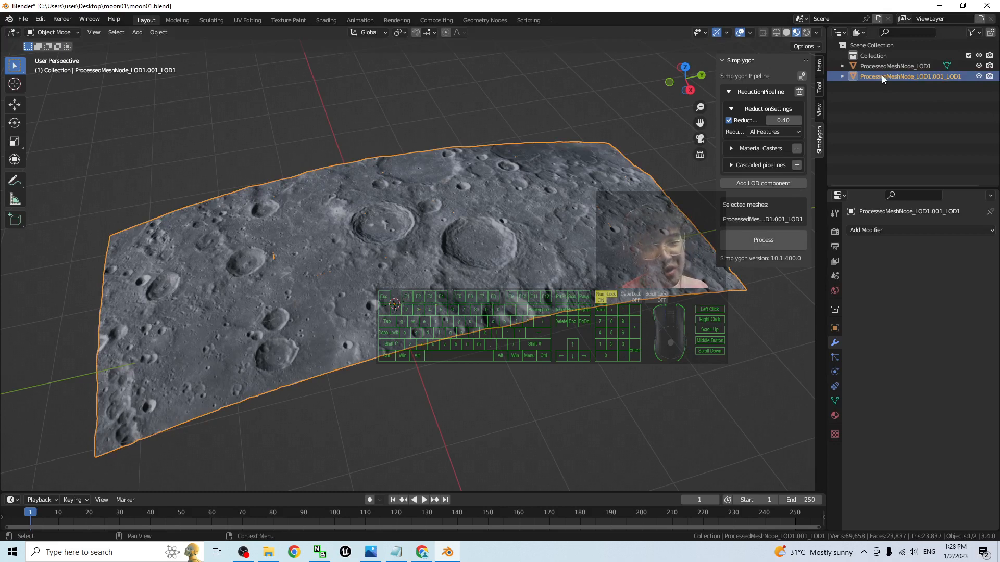
left_click(906, 67)
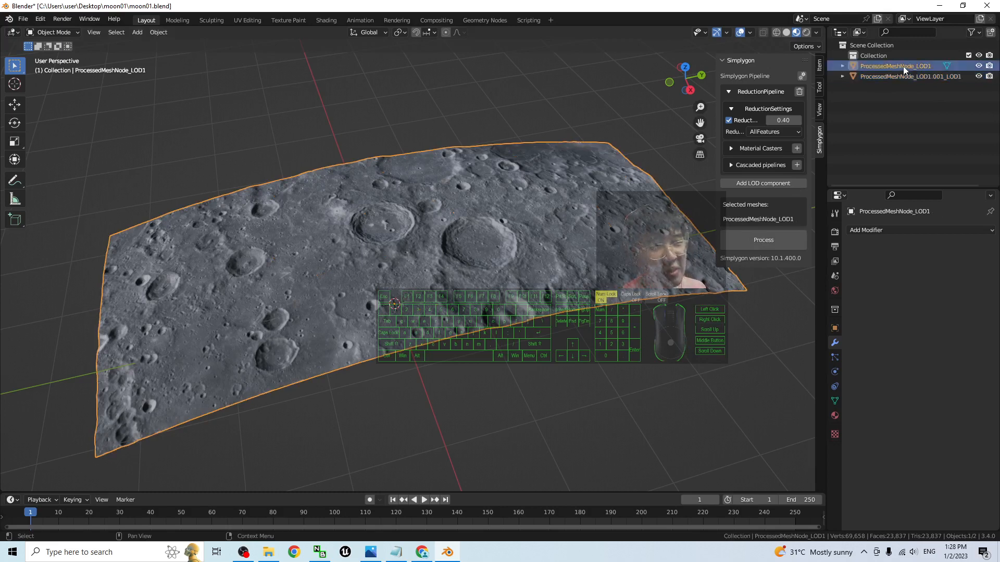
Delete the original ProcessedMeshNode_LOD1 and select the reduced ProcessedMeshNode_LOD1.001_LOD1 mesh.
left_click(891, 76)
left_click(904, 65)
key("Delete")
left_click(454, 252)
scroll(448, 281, "up", 1)
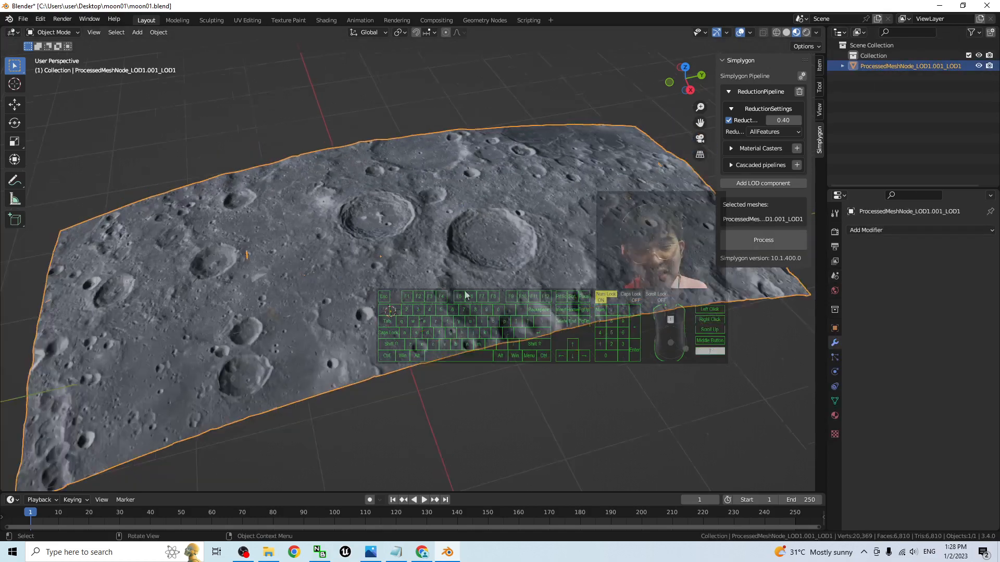
scroll(465, 296, "down", 1)
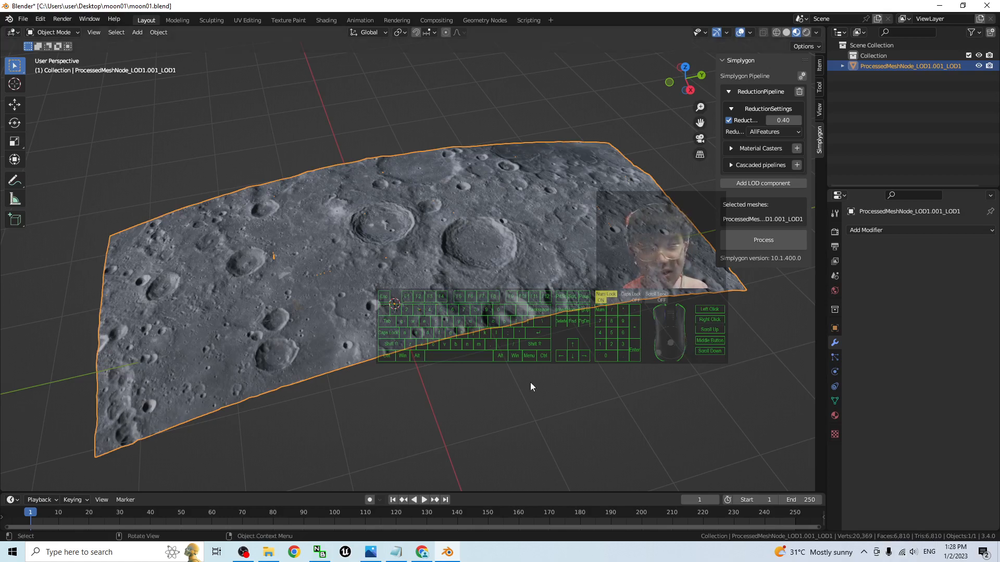
Examine the reduced moon terrain's surface and statistics in Material Preview shading, with the mesh deselected and reselected.
middle_click_drag(530, 382, 427, 361)
left_click(511, 414)
middle_click_drag(417, 355, 427, 350)
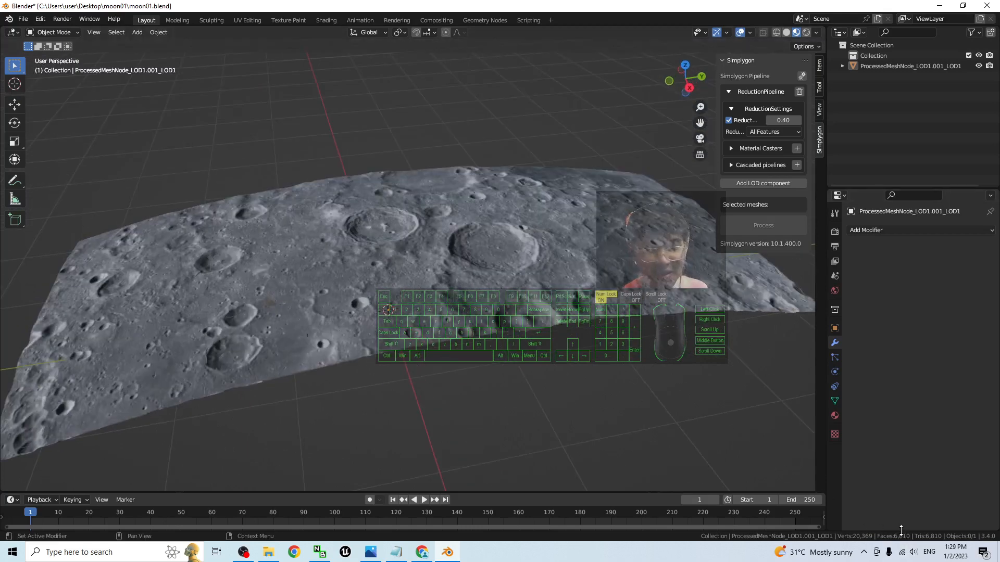
middle_click_drag(511, 383, 393, 263)
left_click(561, 361)
middle_click_drag(562, 362, 543, 377)
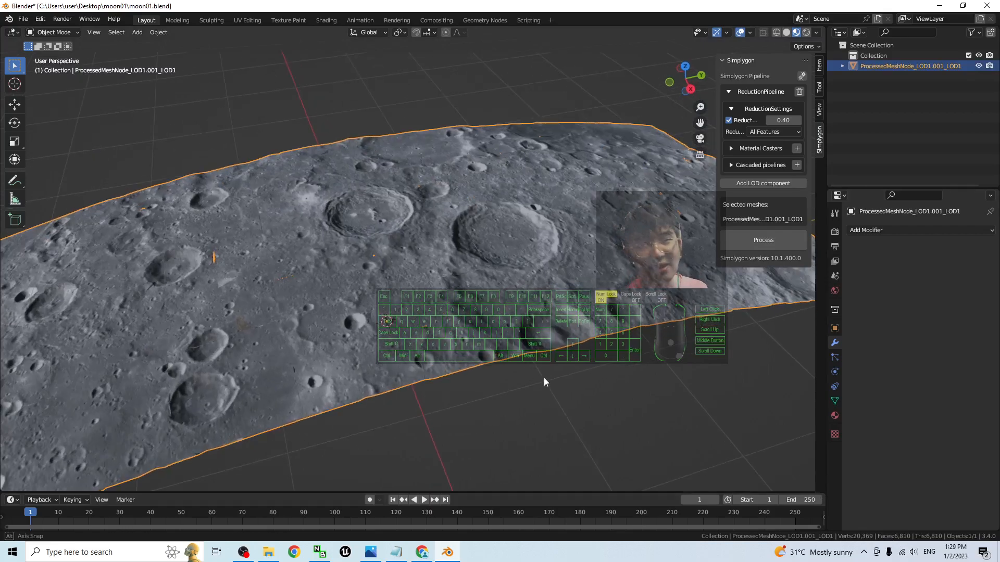
Check the reduced mesh's triangles in wireframe, return to Material Preview shading and expand the mesh's hierarchy in the outliner.
left_click(778, 34)
scroll(393, 306, "down", 3)
middle_click_drag(393, 306, 474, 239)
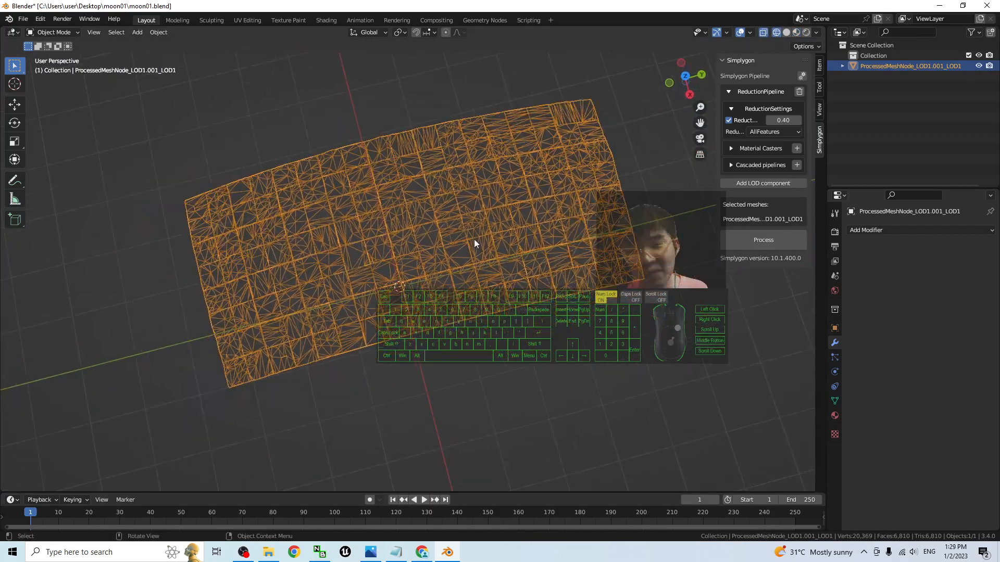
scroll(474, 239, "up", 6)
mouse_move(487, 407)
middle_mouse_down()
mouse_move(473, 258)
mouse_move(488, 334)
mouse_move(489, 321)
middle_mouse_up()
scroll(444, 359, "down", 6)
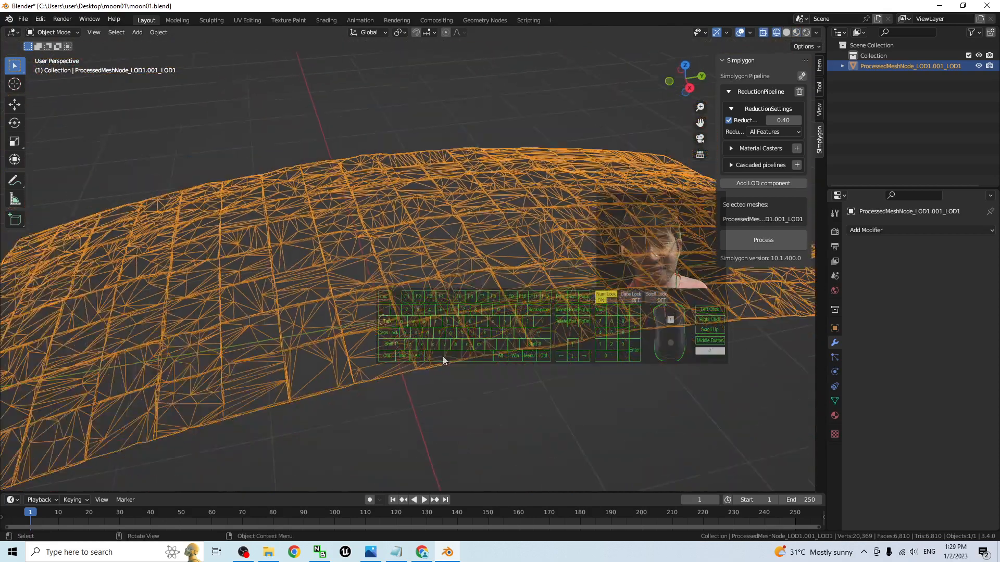
left_click(796, 33)
scroll(512, 303, "up", 3)
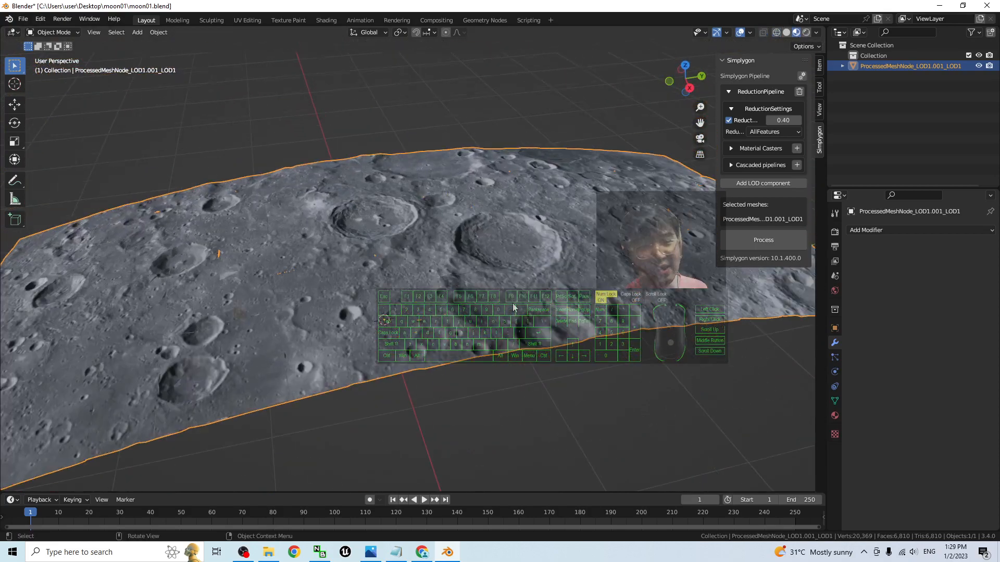
scroll(512, 303, "down", 2)
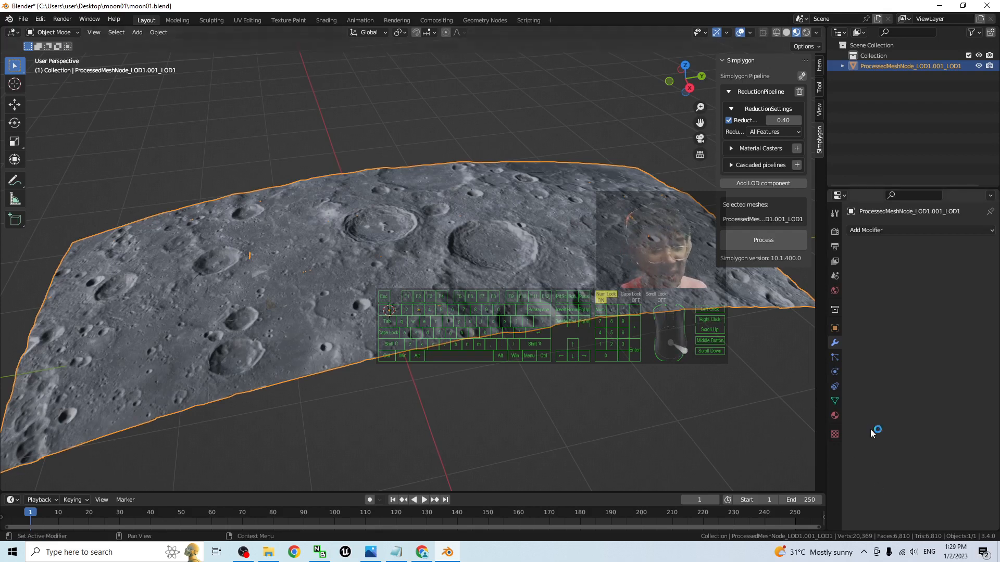
left_click(843, 66)
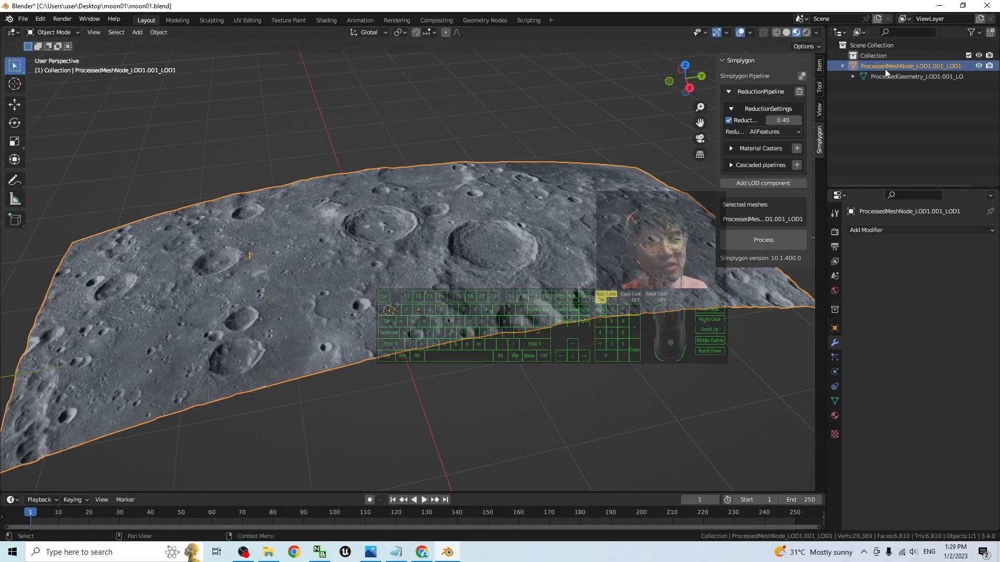
middle_click_drag(502, 287, 525, 299)
Open the moon01 folder from the desktop and arrange its window beside Blender, closing the unrelated tutorial folder.
left_click_drag(437, 4, 669, 36)
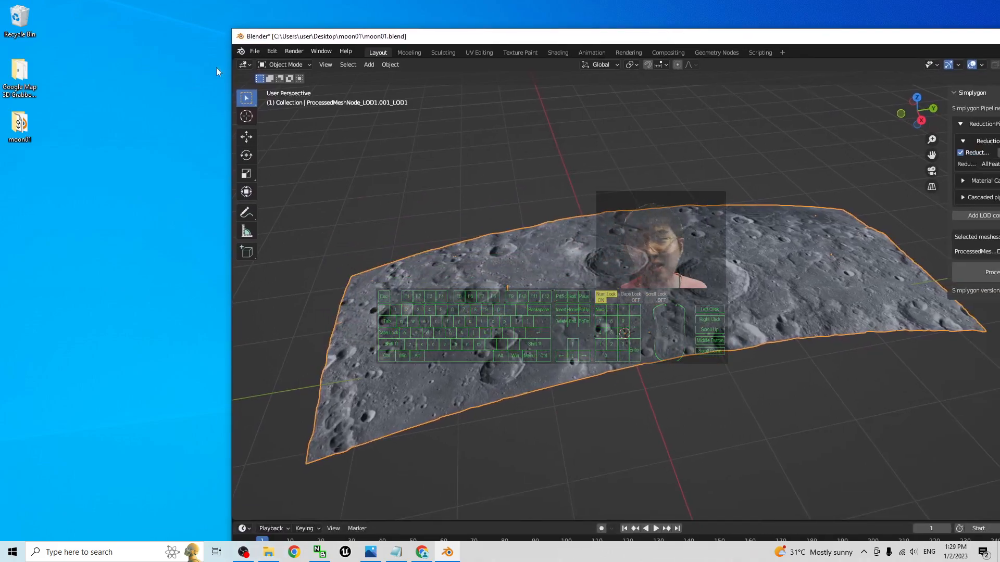
double_click(19, 125)
left_click(496, 19)
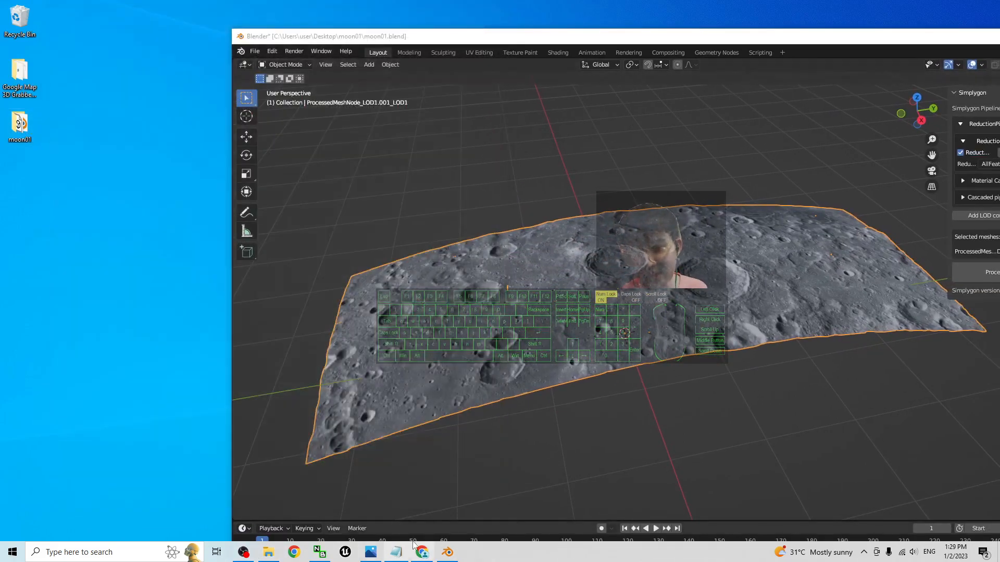
left_click(275, 554)
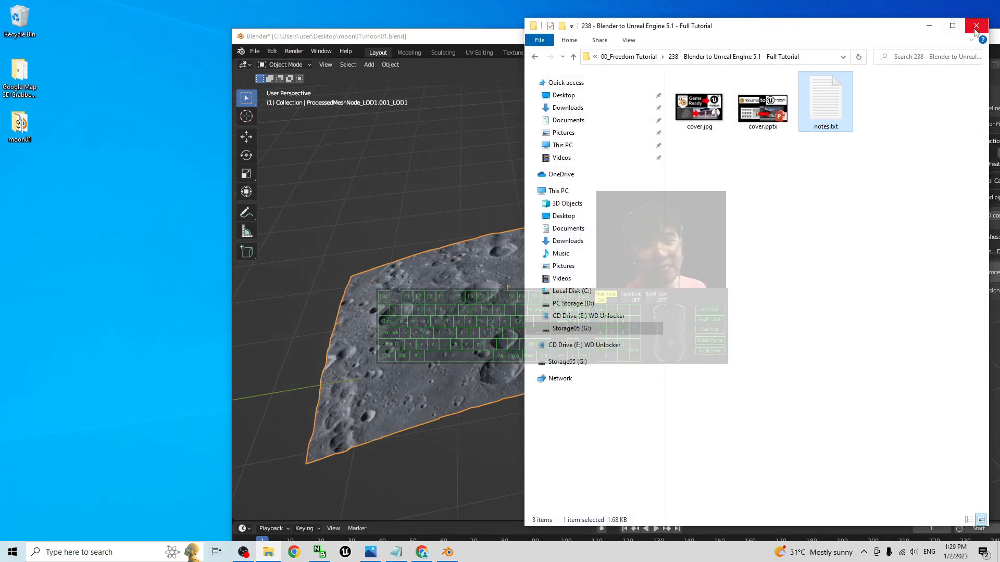
left_click(976, 25)
double_click(20, 128)
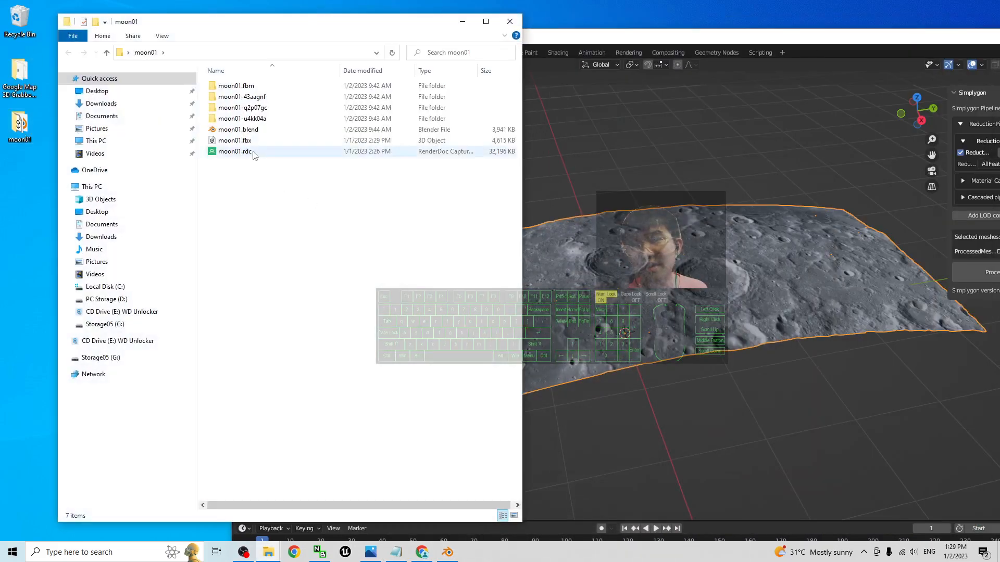
left_click(238, 131)
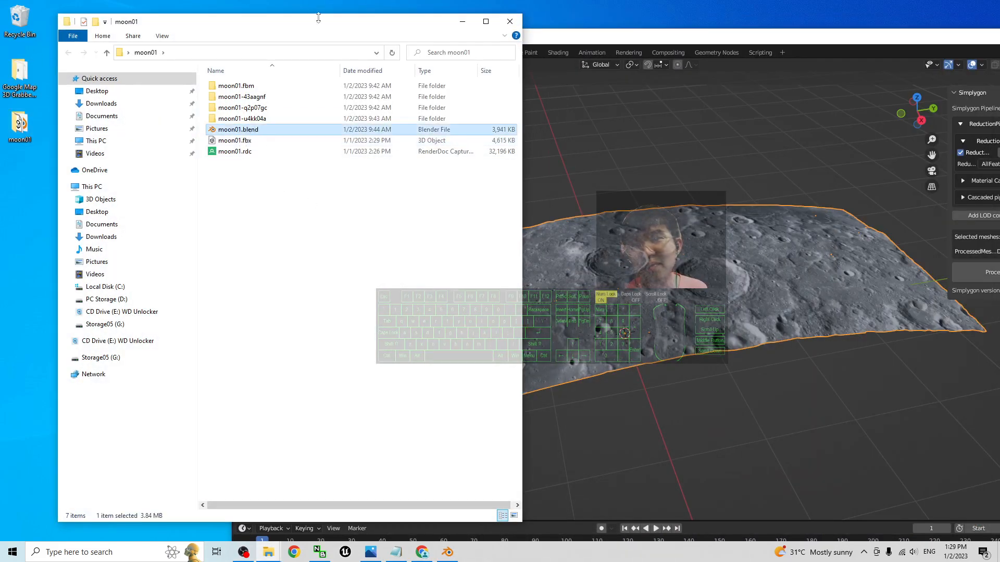
left_click_drag(318, 18, 260, 44)
left_click_drag(556, 32, 703, 57)
Save the scene in the moon01 folder as a new file named moon01_LowPoly_SingleMaterial_SingleMesh_GameReady.blend.
left_click(401, 76)
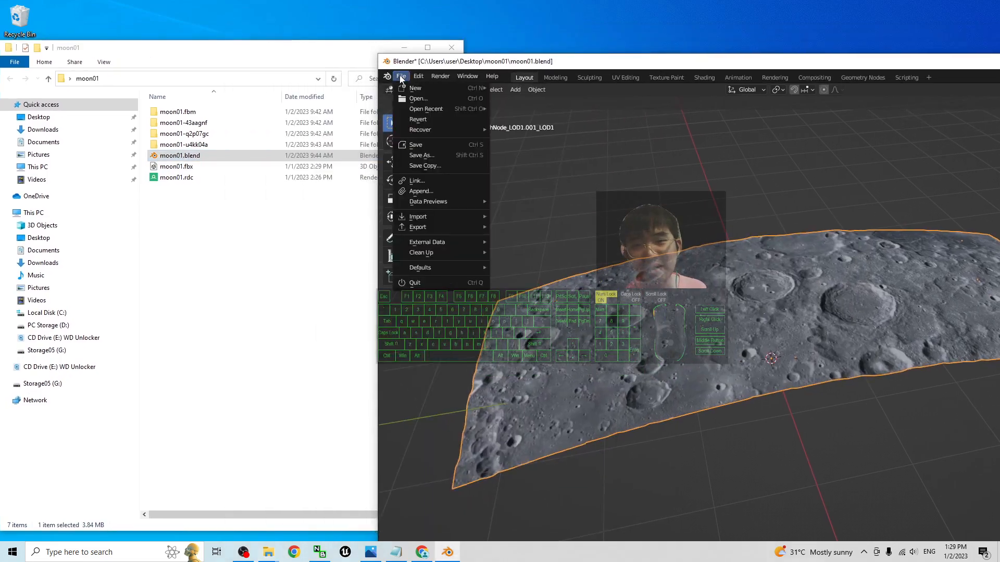
left_click(442, 155)
left_click_drag(678, 172, 515, 169)
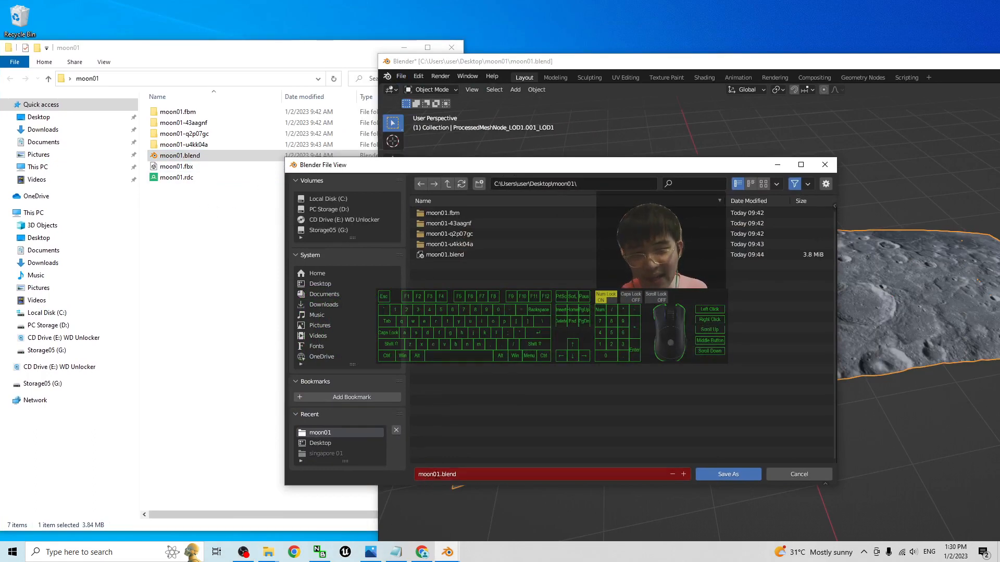
double_click(523, 479)
key("BackSpace")
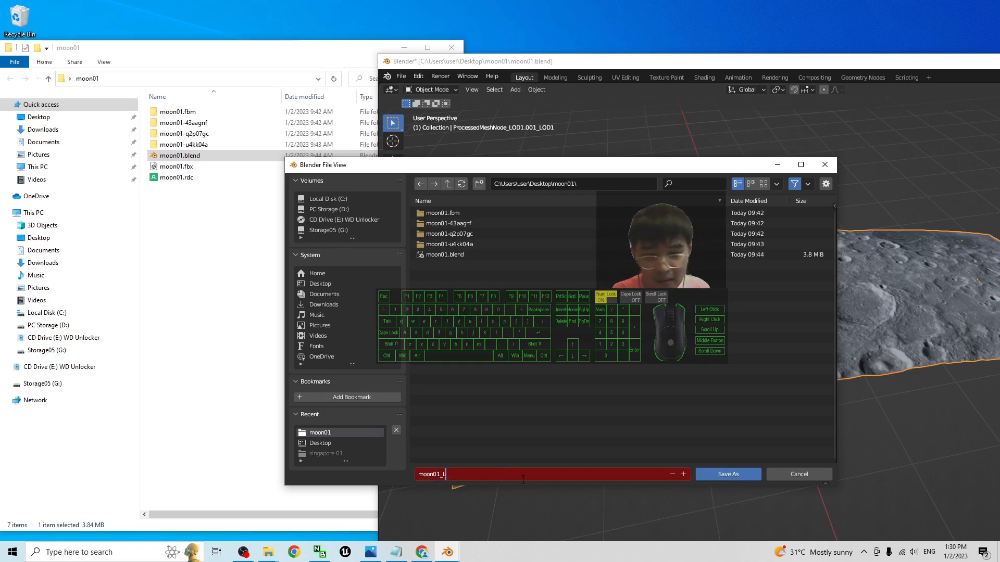
type("_LowPoly_")
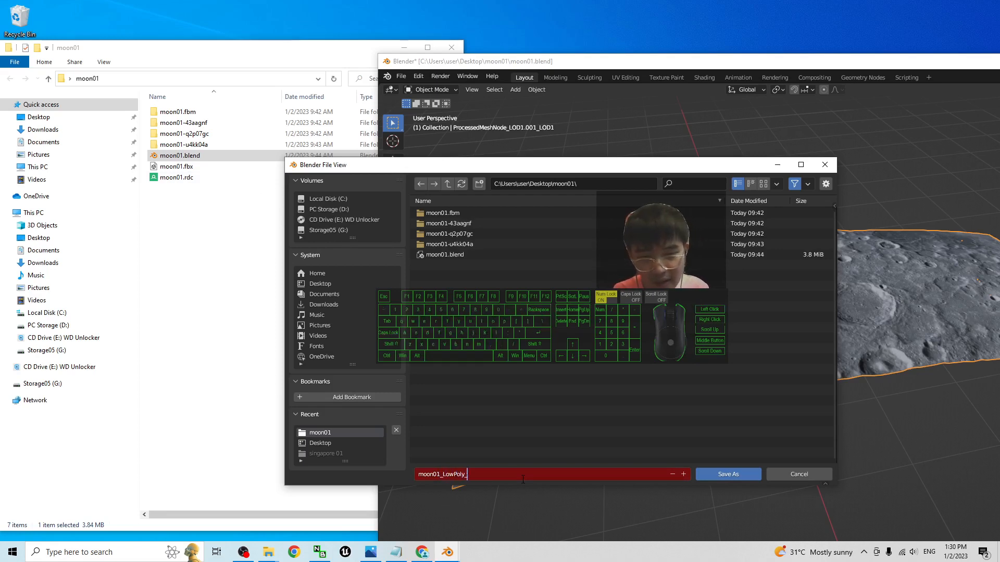
type("Single")
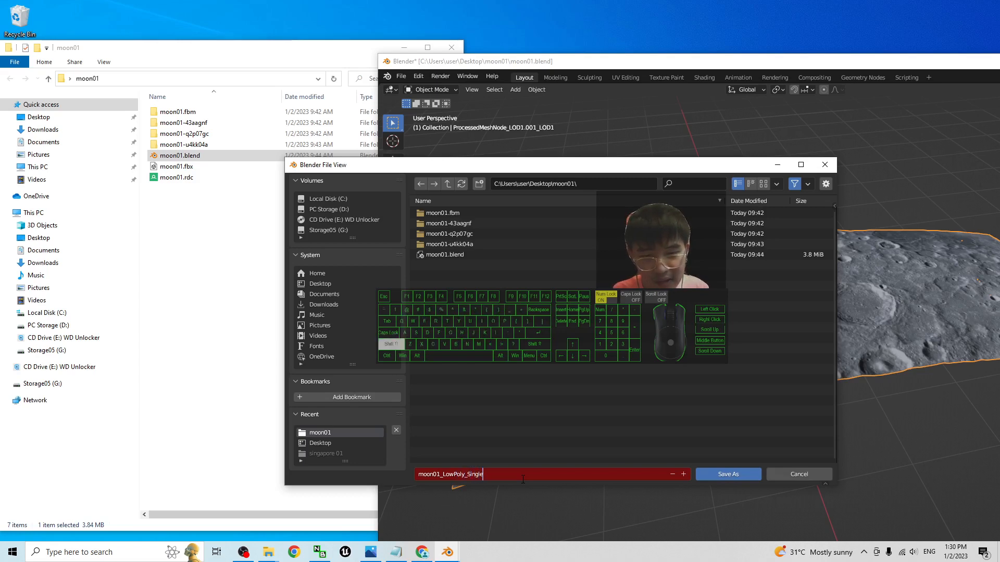
type("Material_")
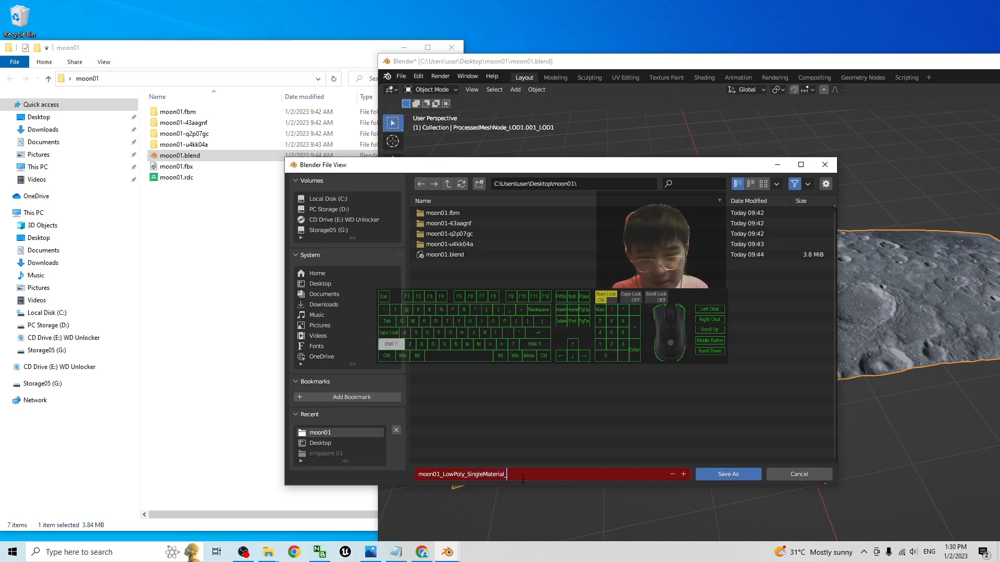
type("Sign")
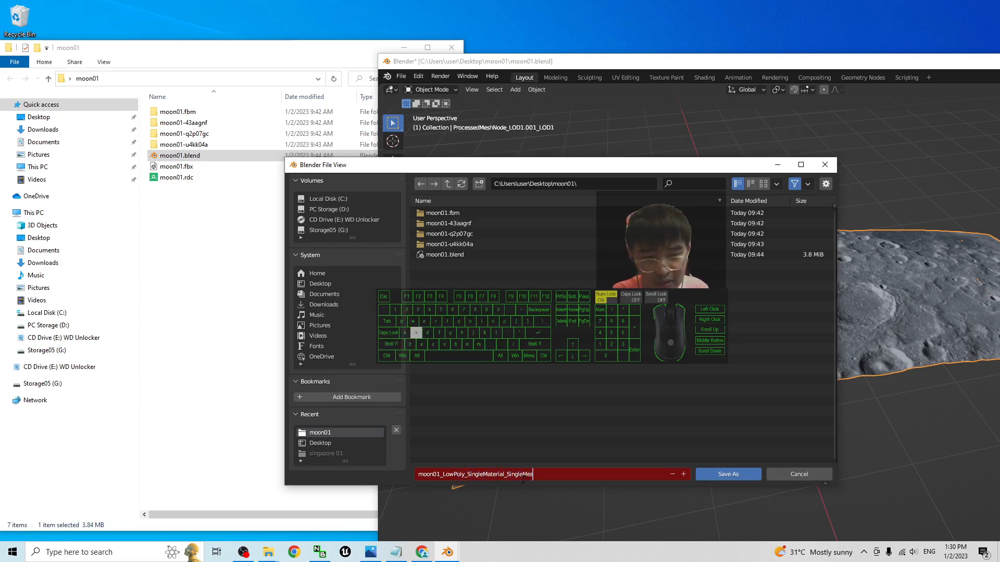
type("leMesh_GameRea")
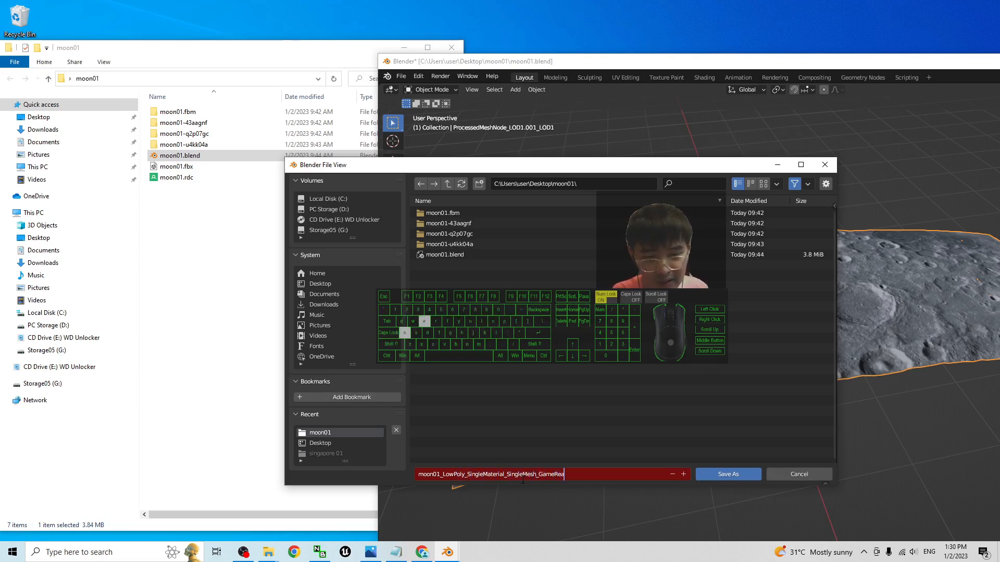
type("dy.blend")
left_click(713, 474)
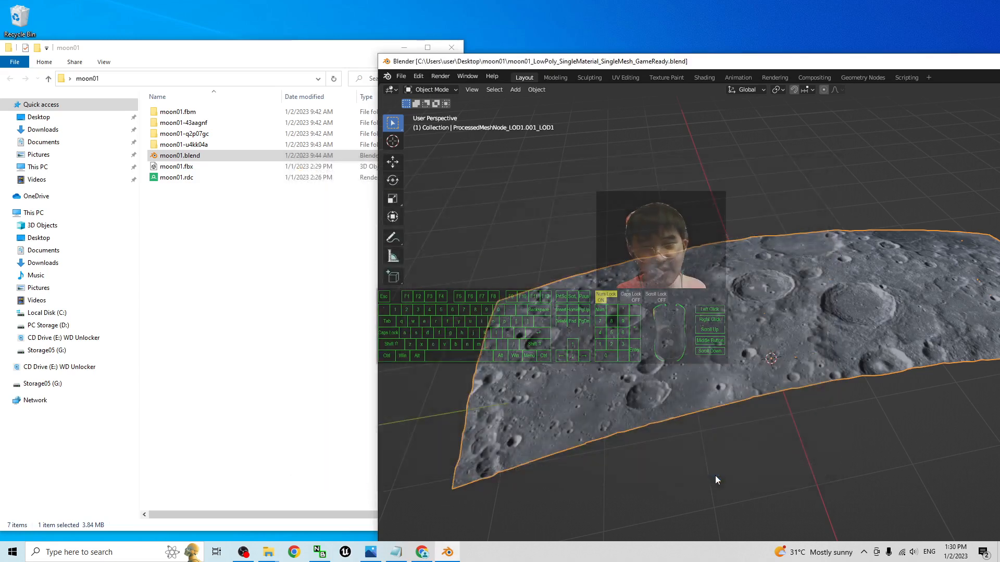
Widen the moon01 folder's Name column to check the saved file's full name, and minimise the cover.jpg image.
left_click(214, 248)
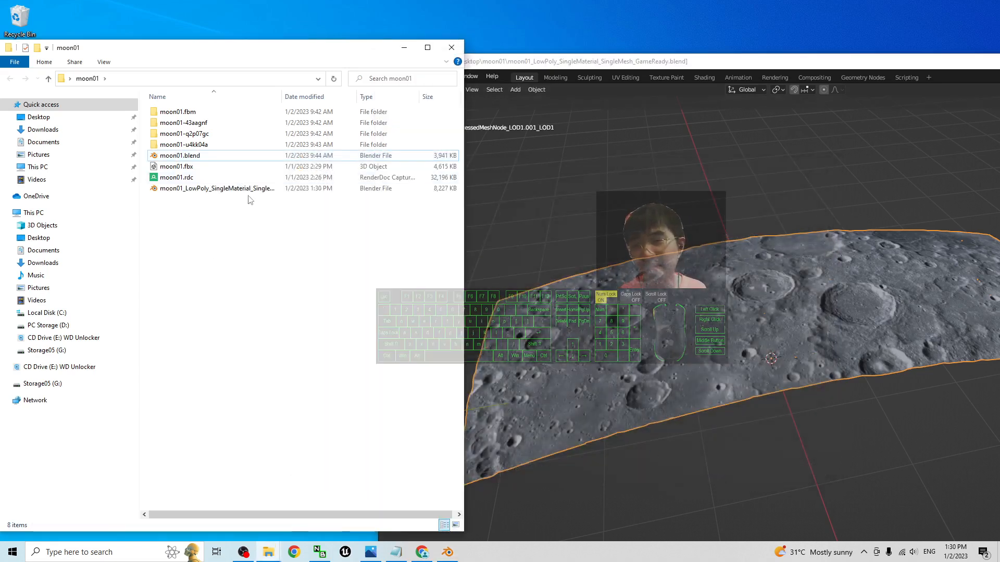
left_click(248, 190)
left_click_drag(281, 96, 362, 97)
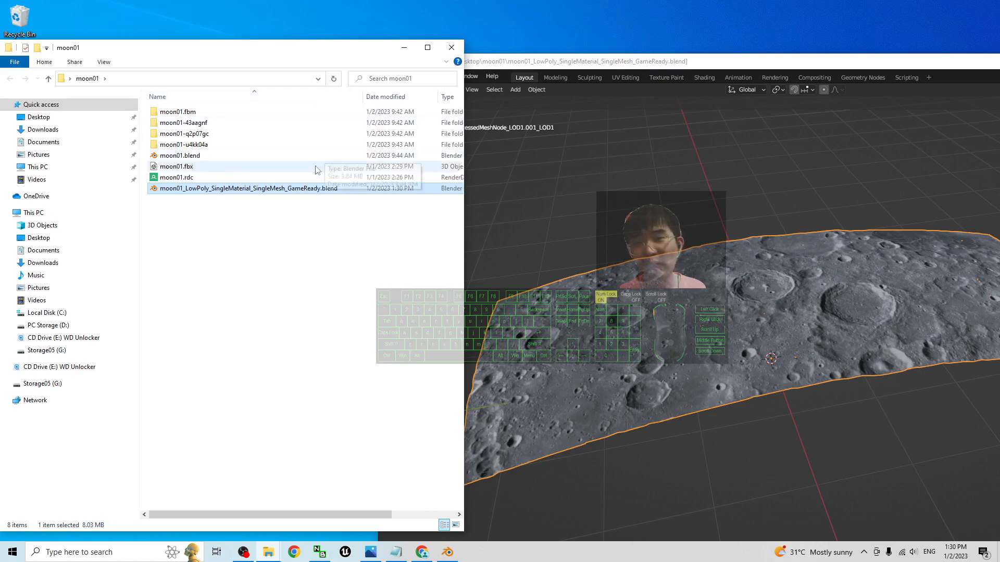
left_click(355, 327)
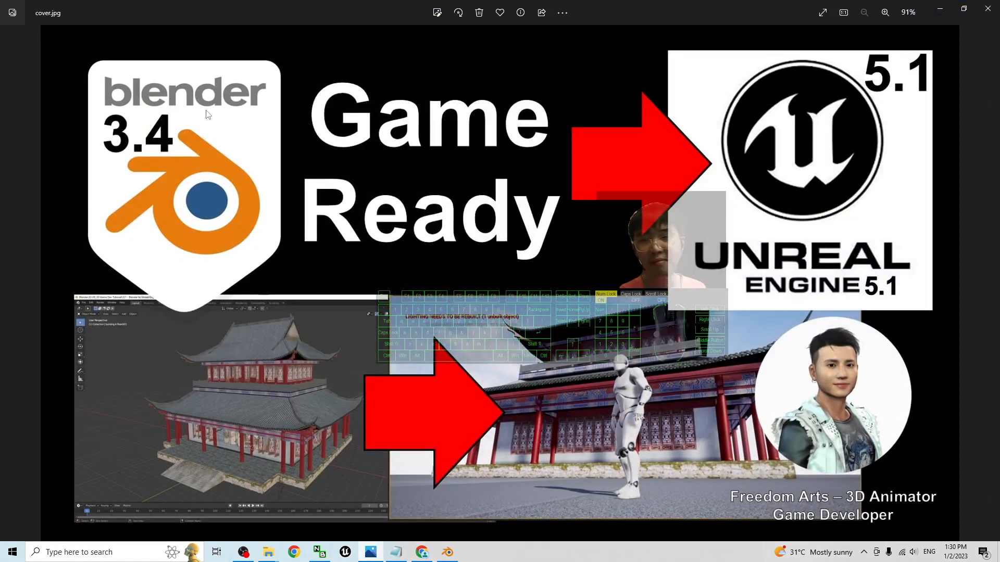
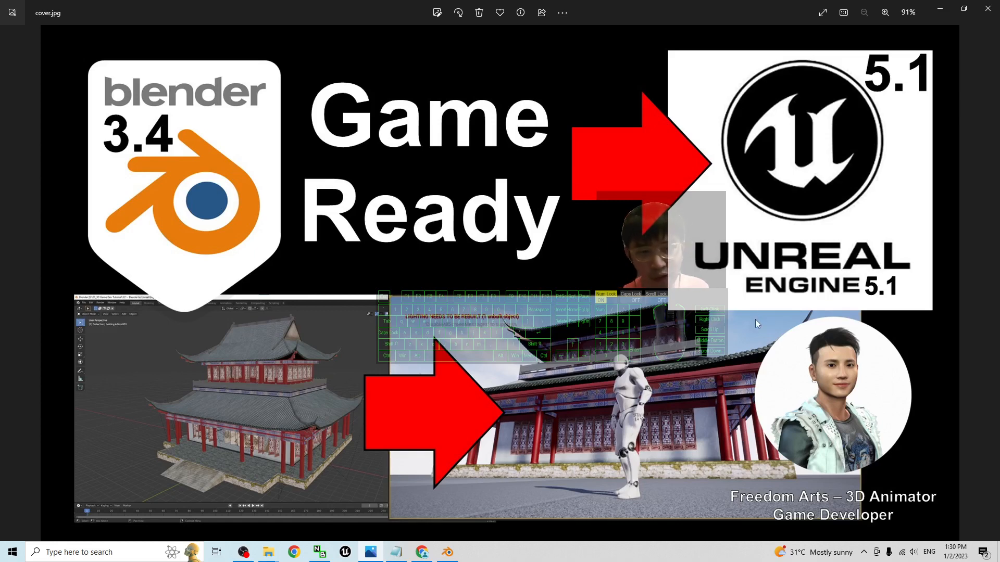
left_click(939, 8)
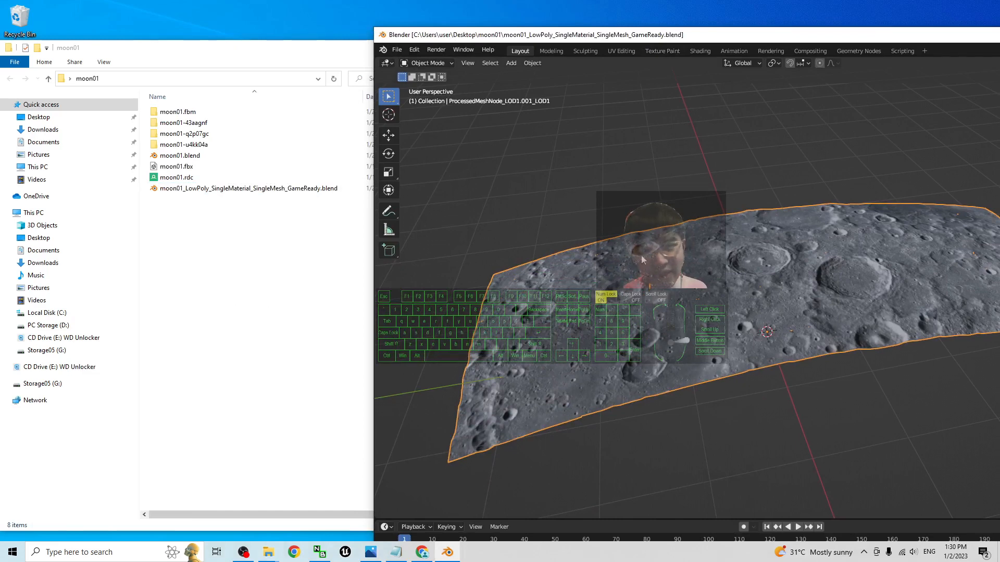
Start an FBX export of the reduced terrain into the moon01 folder, naming the file moon01_GameReady.fbx.
left_click(397, 50)
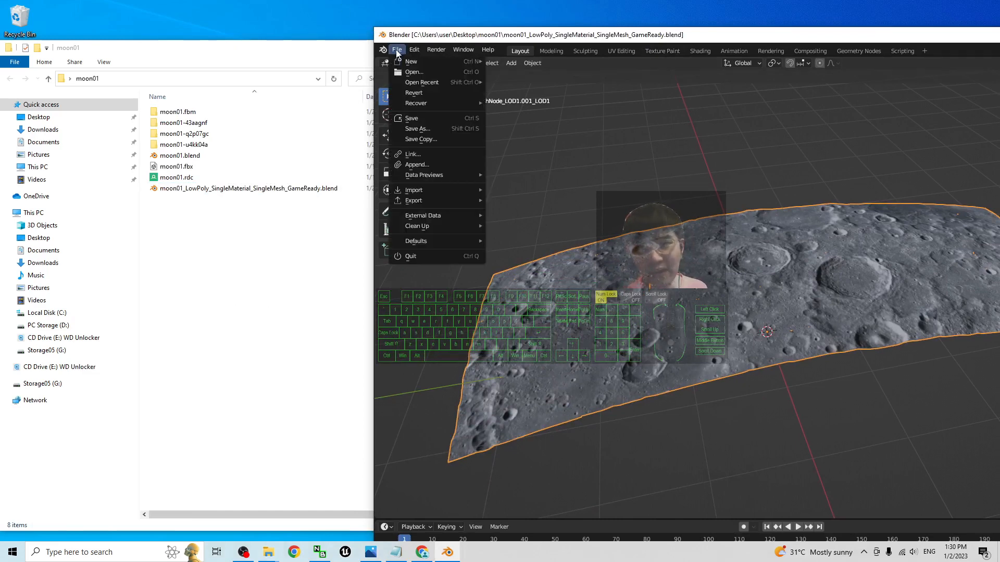
mouse_move(421, 201)
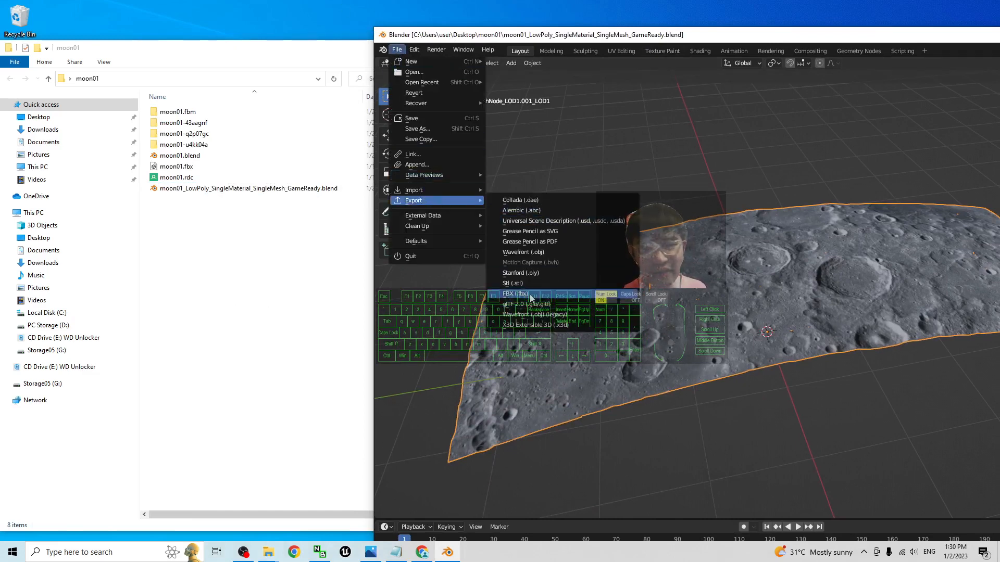
left_click(518, 294)
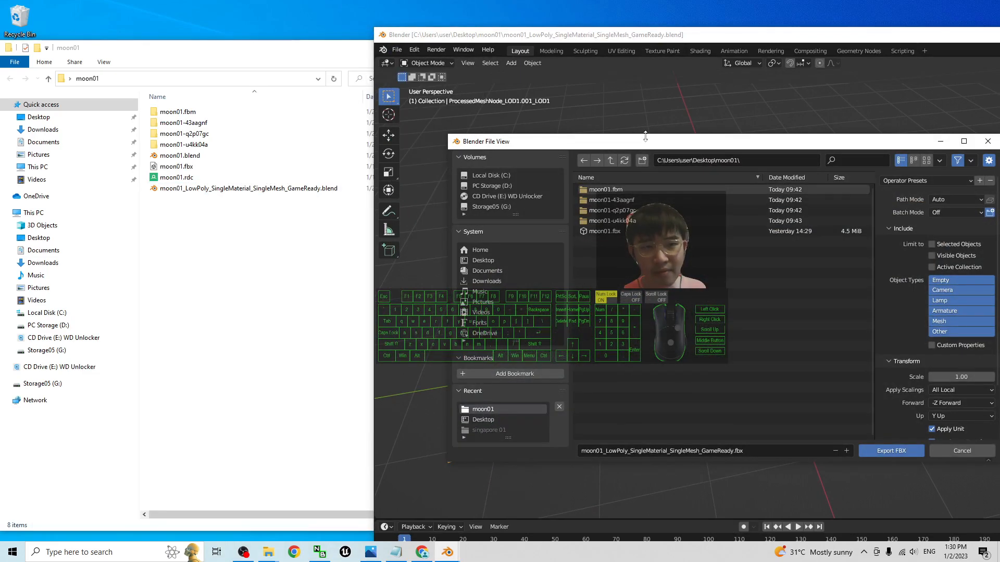
left_click_drag(569, 158, 494, 111)
left_click(465, 421)
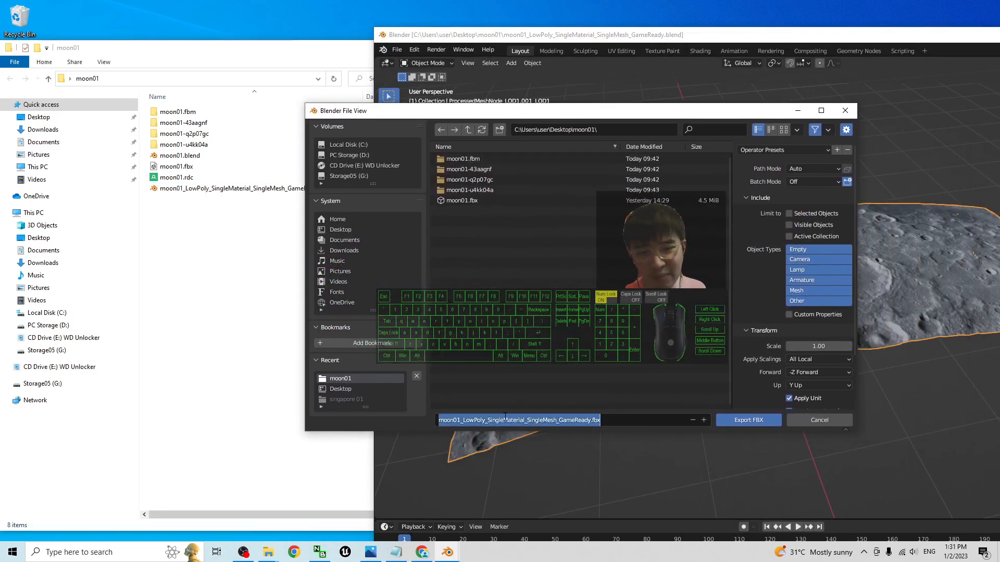
left_click(465, 421)
left_click_drag(465, 420, 631, 422)
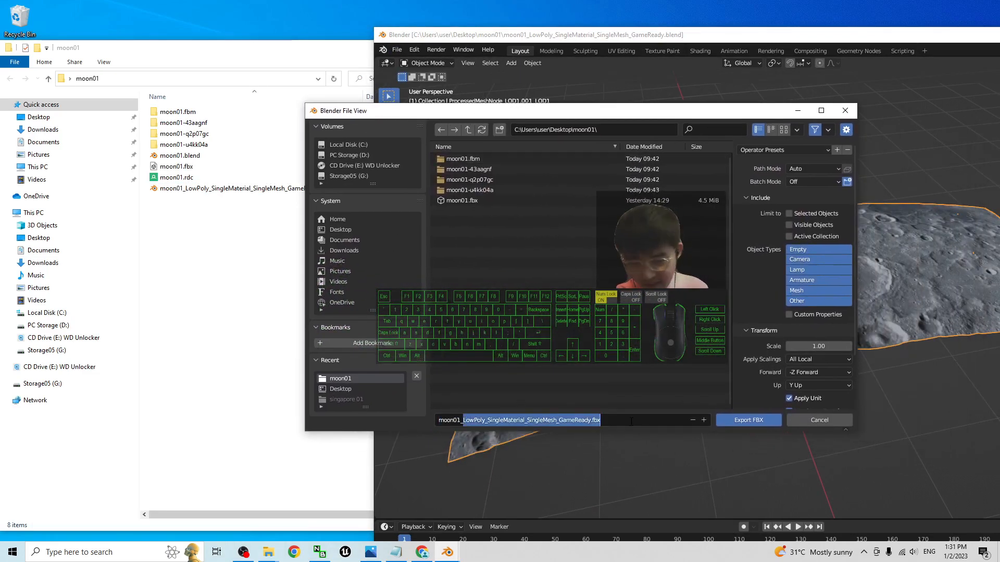
type("GameReady")
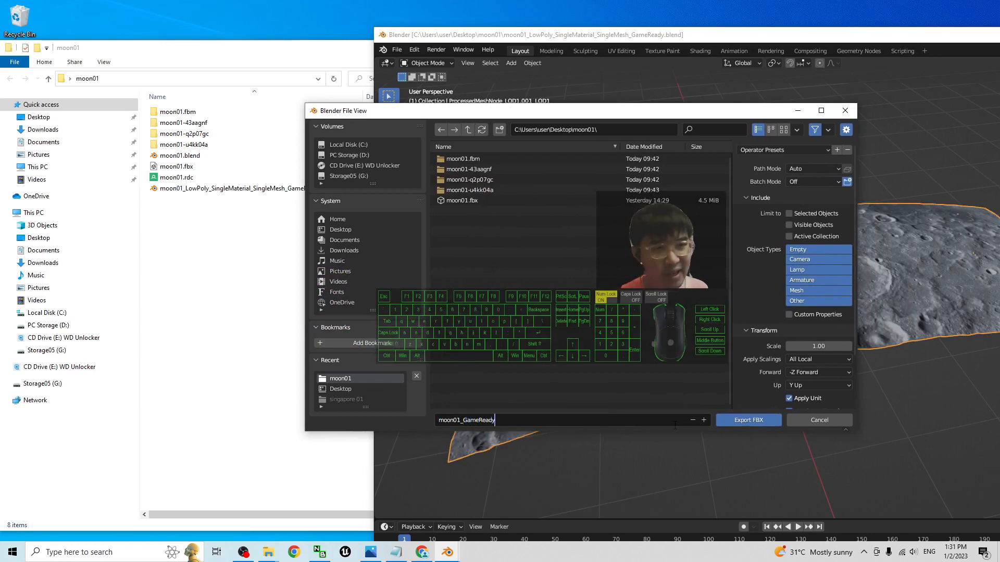
Set the export's path mode to Copy with embedded textures and export the FBX.
left_click(819, 168)
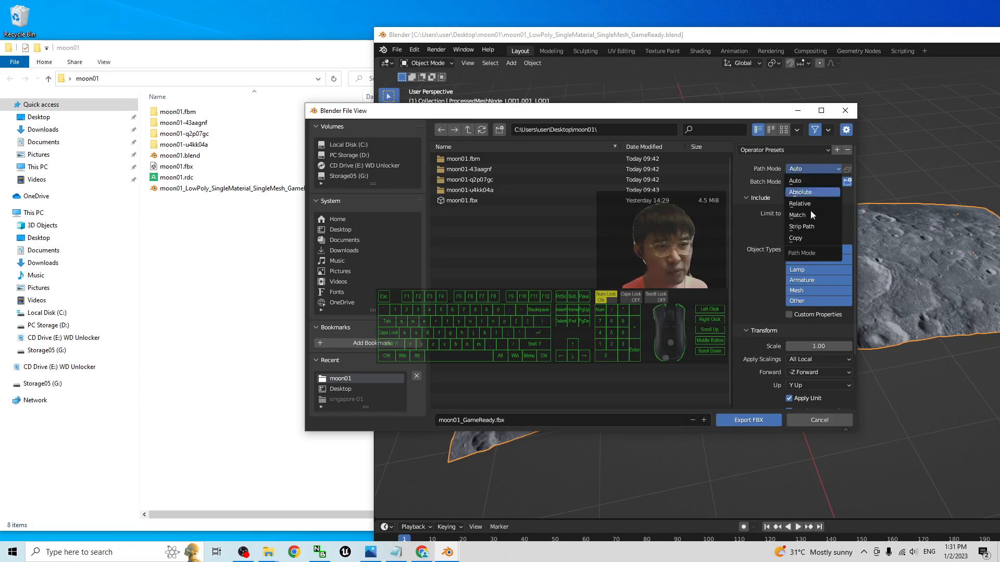
left_click(799, 236)
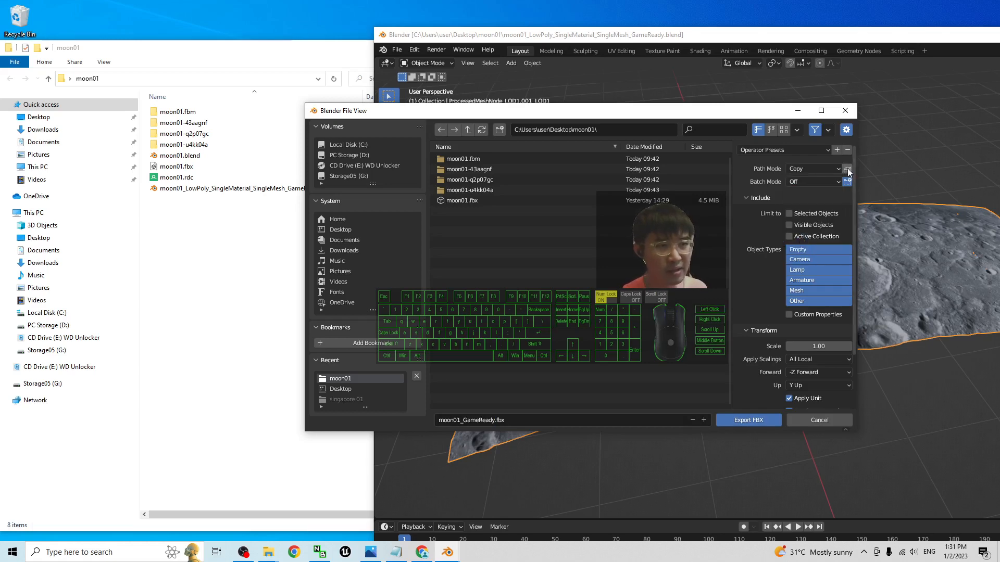
left_click(847, 169)
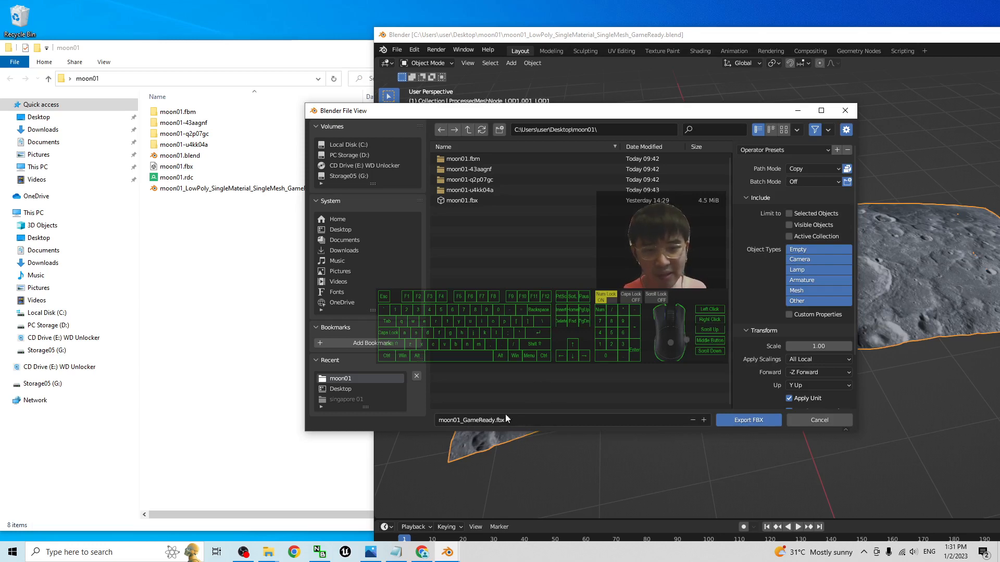
left_click(744, 420)
Open moon01_GameReady.fbx from the moon01 folder in 3D Viewer, inspect the textured terrain from several angles, and close the viewer.
left_click(230, 250)
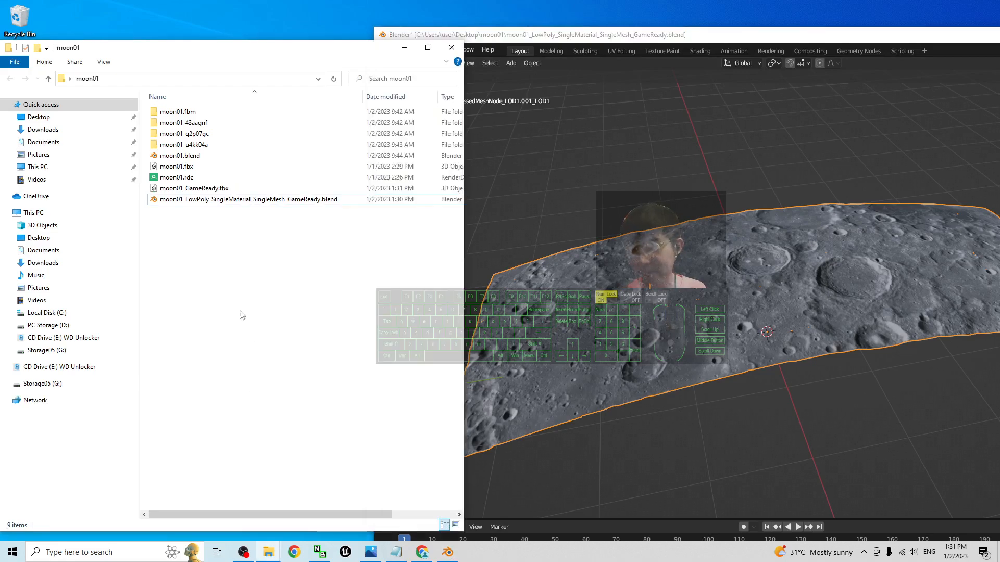
left_click(190, 189)
double_click(189, 189)
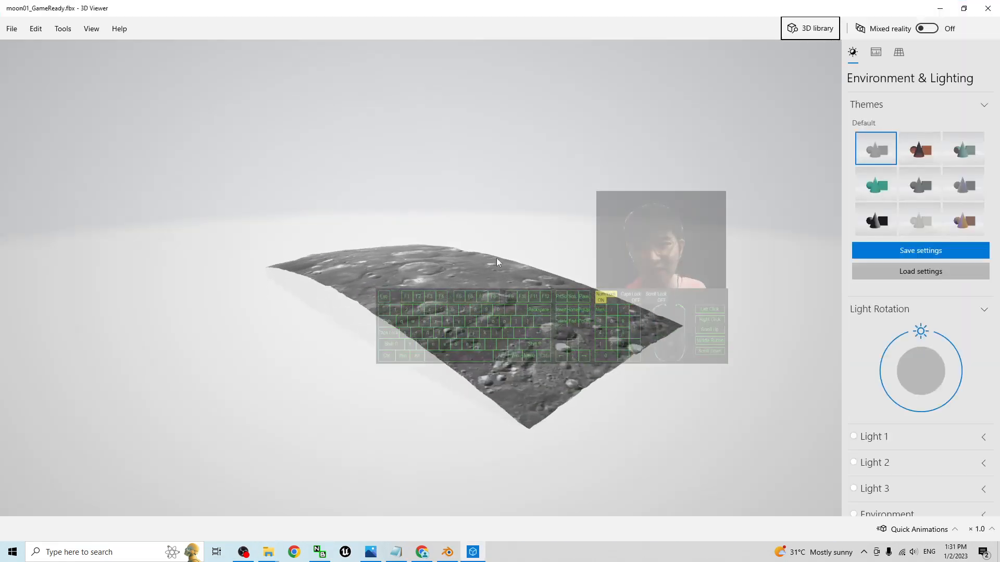
left_click_drag(496, 259, 340, 315)
scroll(451, 284, "up", 5)
scroll(340, 314, "down", 8)
scroll(338, 266, "up", 5)
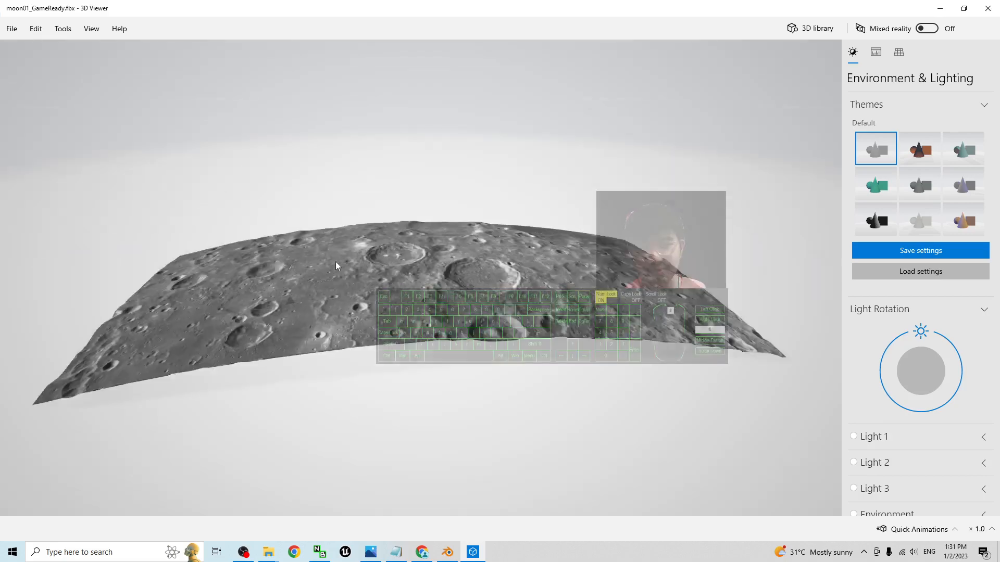
left_click_drag(337, 265, 448, 308)
left_click(995, 10)
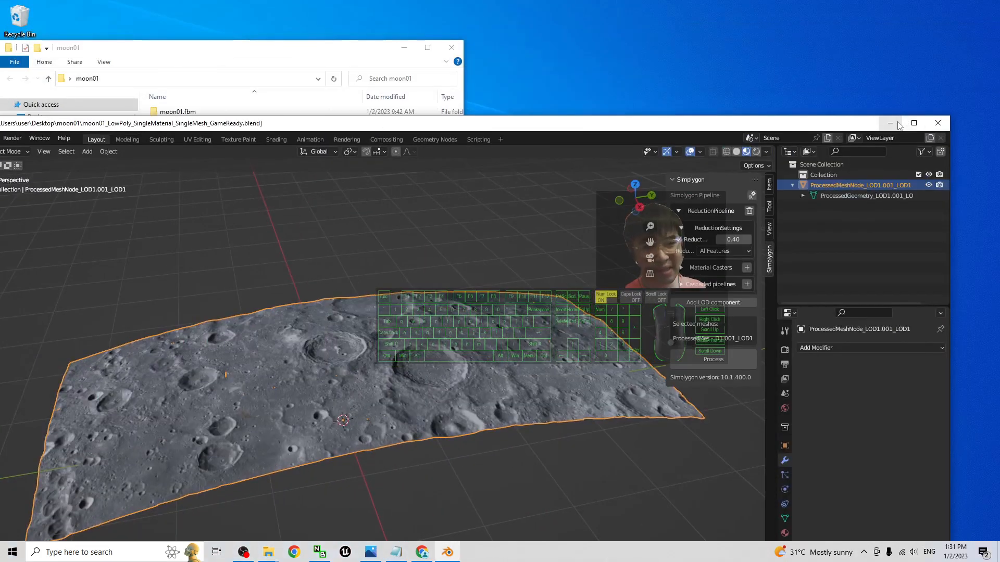
Minimise Blender, and view the cover.jpg image before minimising it as well.
left_click(891, 123)
left_click(380, 386)
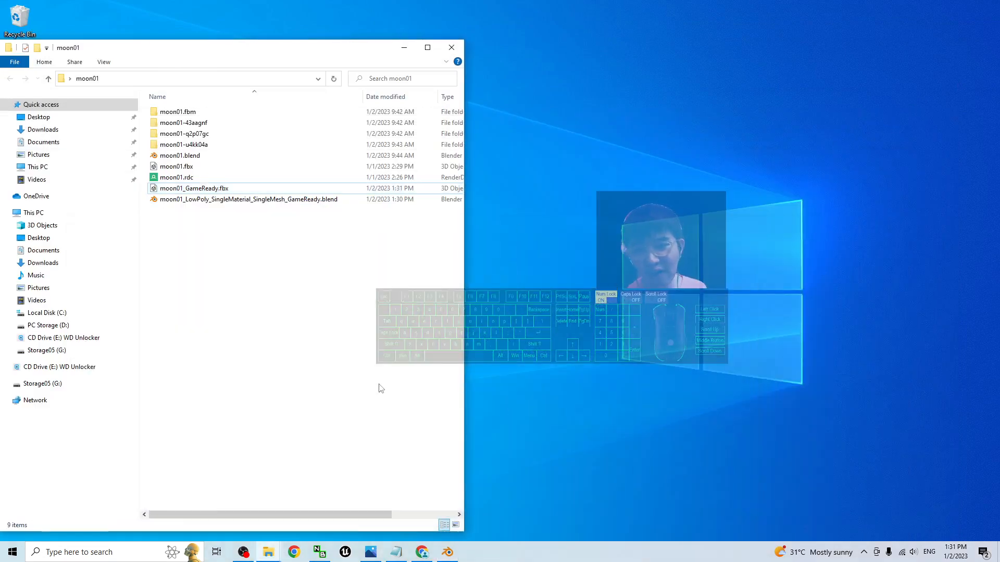
left_click(371, 552)
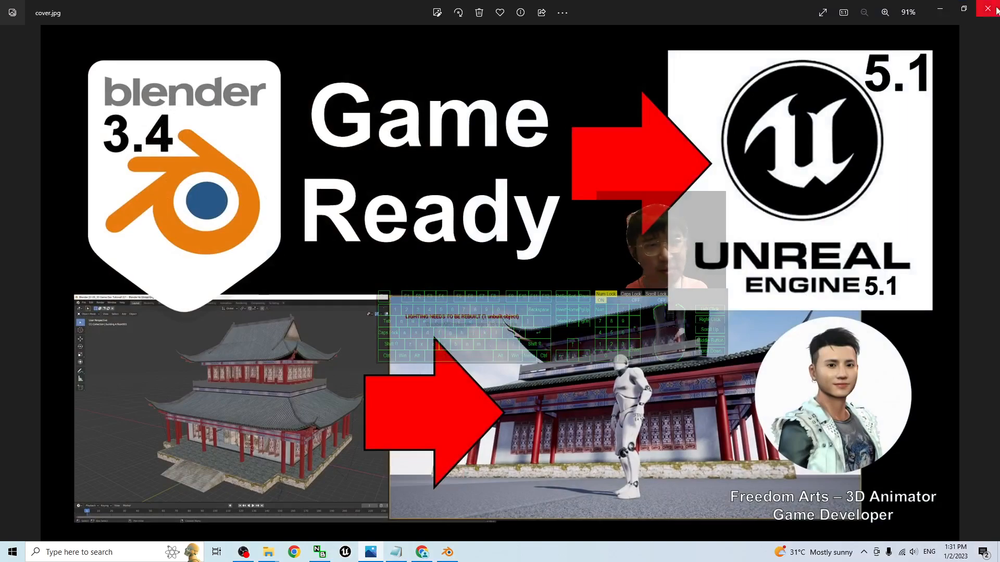
left_click(940, 8)
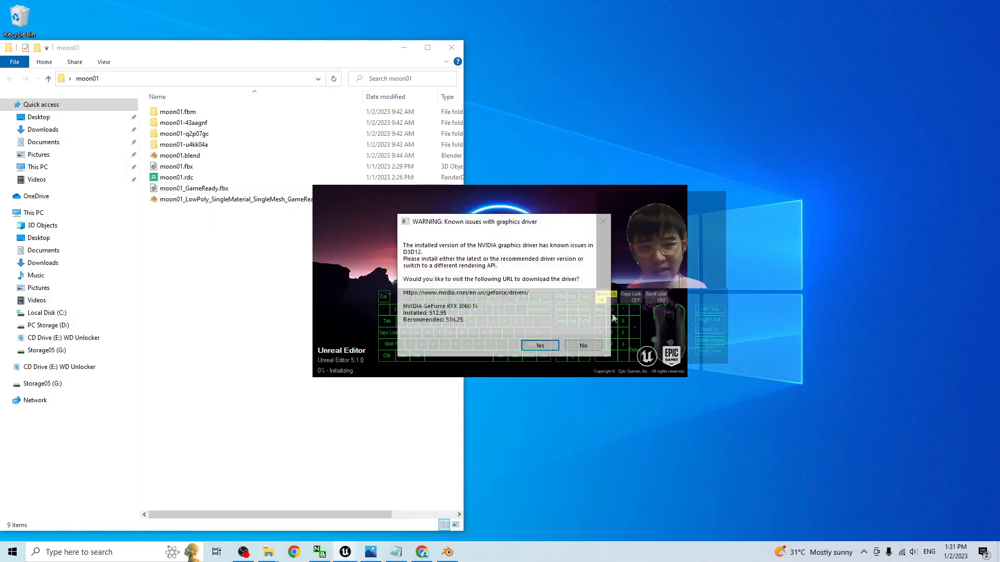
Create a new Unreal Engine 5.1 game project from the Third Person template, declining the graphics driver download.
left_click(595, 346)
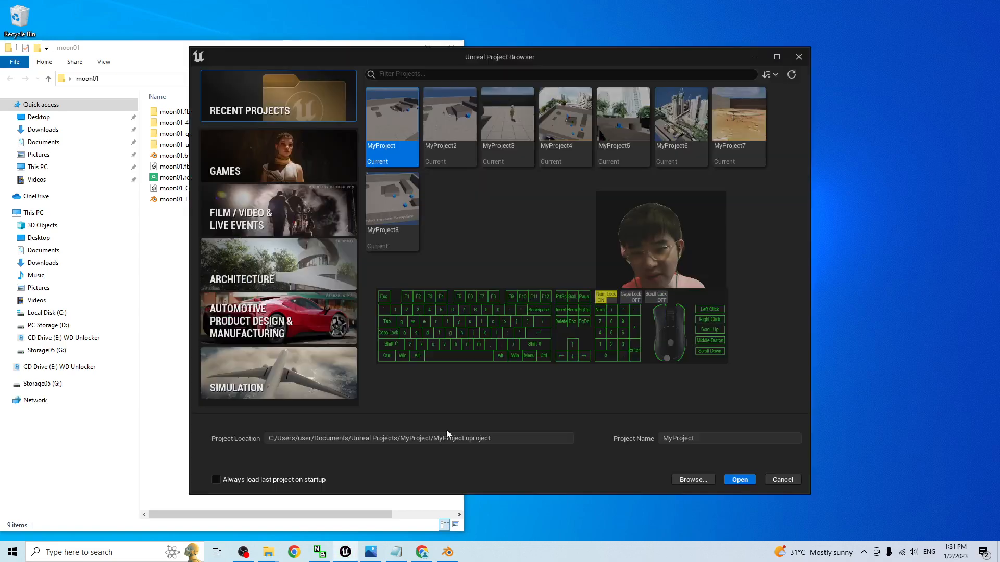
left_click(244, 552)
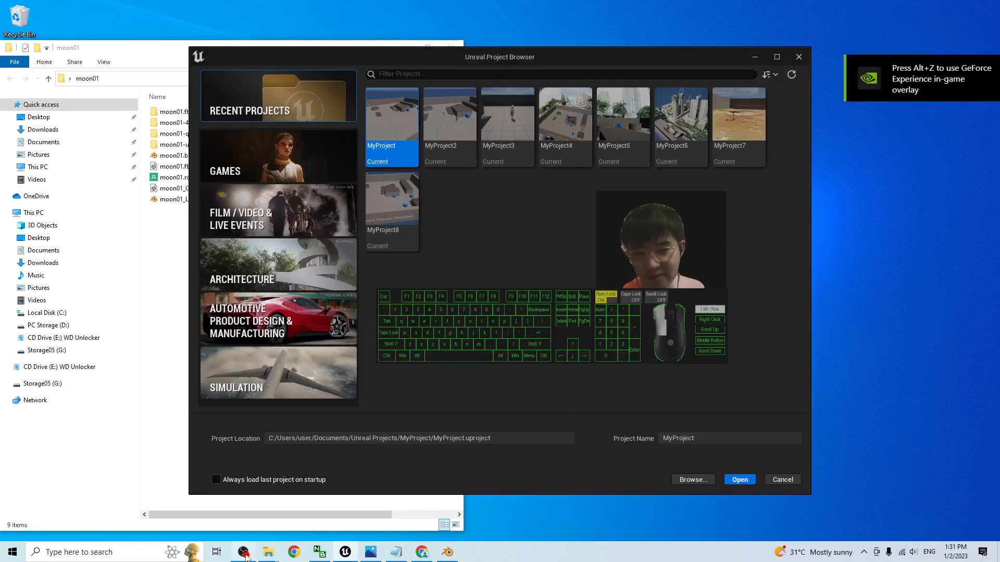
left_click(642, 215)
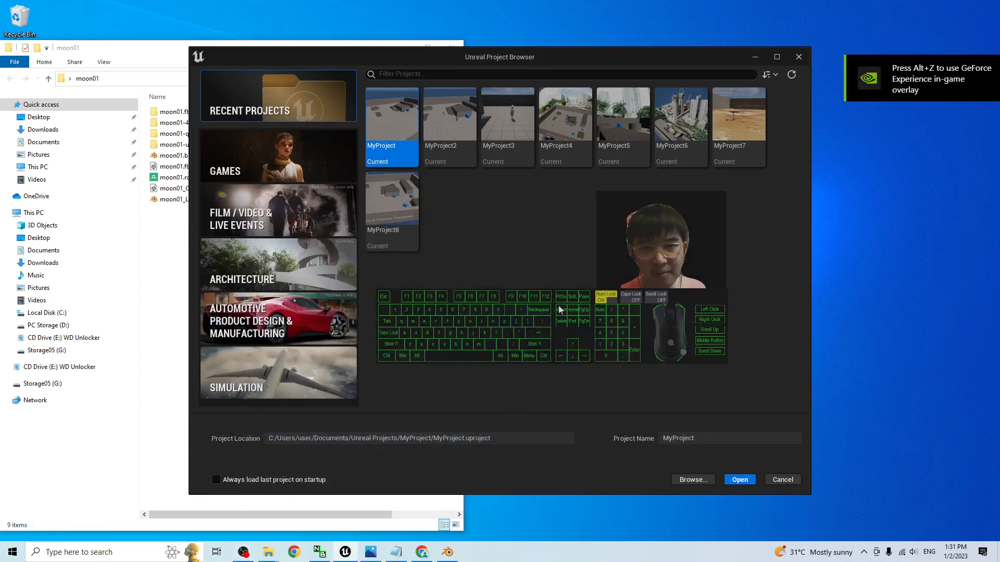
left_click(267, 157)
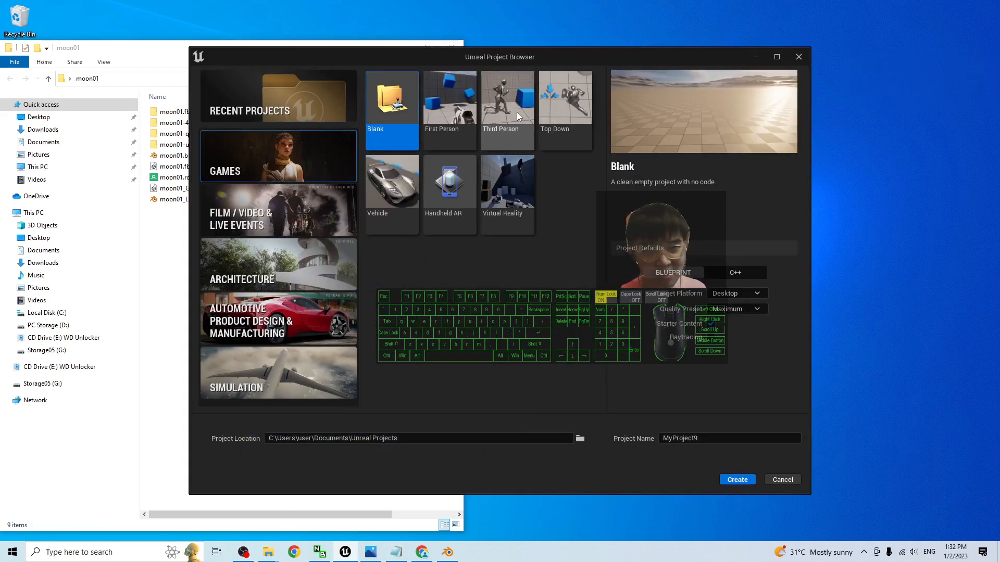
left_click(512, 128)
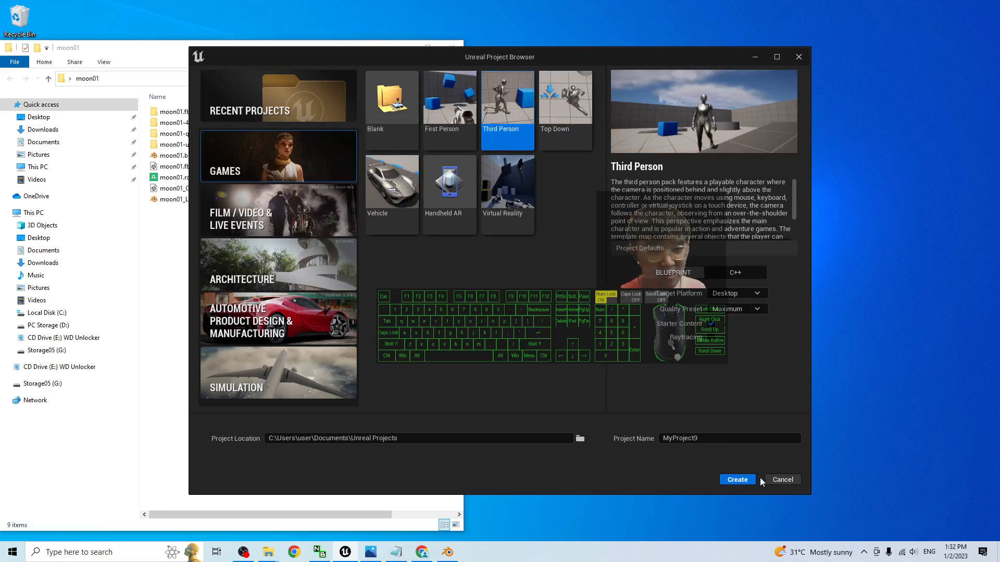
left_click(738, 480)
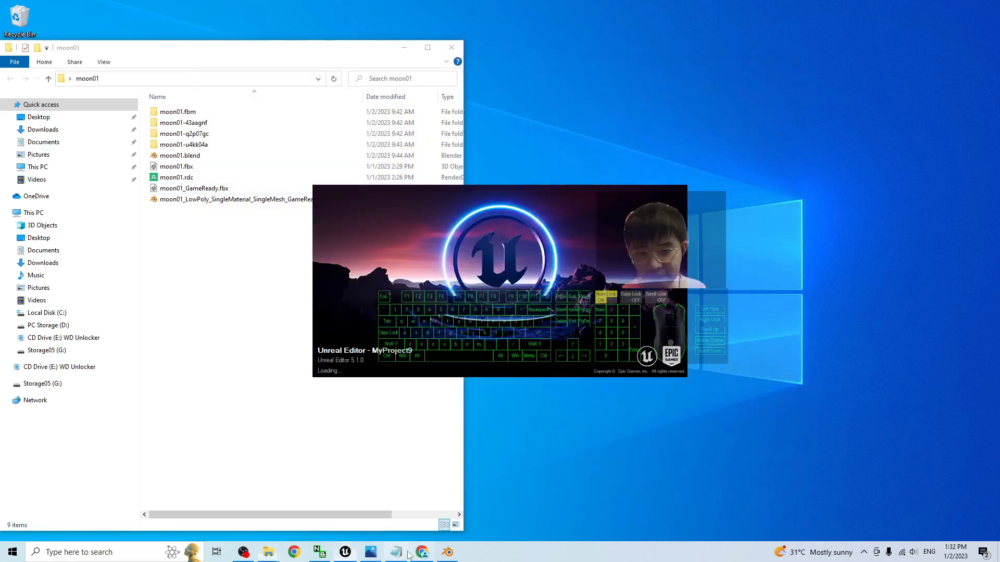
left_click(584, 345)
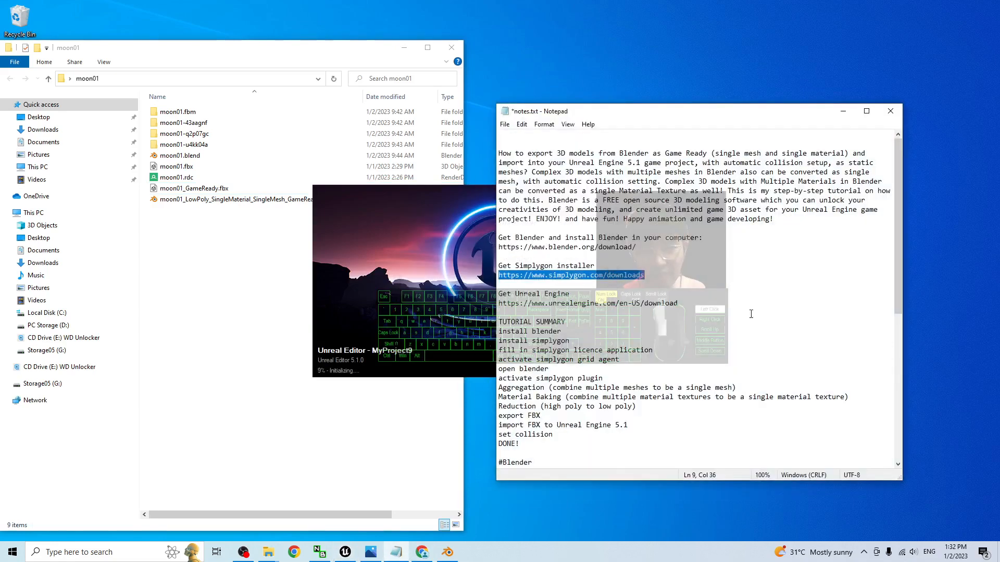
Review the tutorial summary in notes.txt while the Unreal project loads.
left_click(750, 312)
scroll(581, 353, "down", 2)
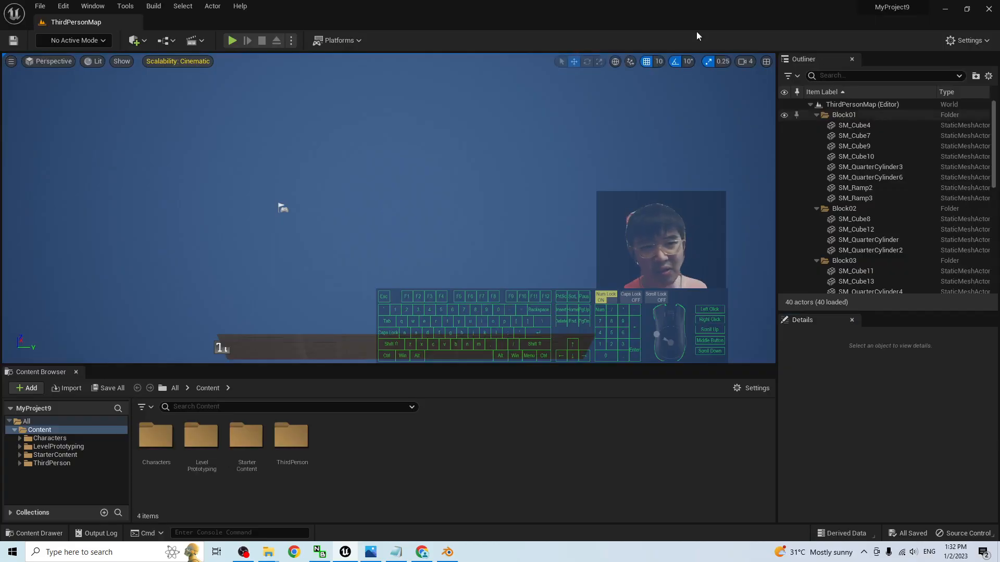
Play the ThirdPersonMap level, running and jumping the character over the ramps and blocks, and stop the play session.
scroll(523, 266, "down", 3)
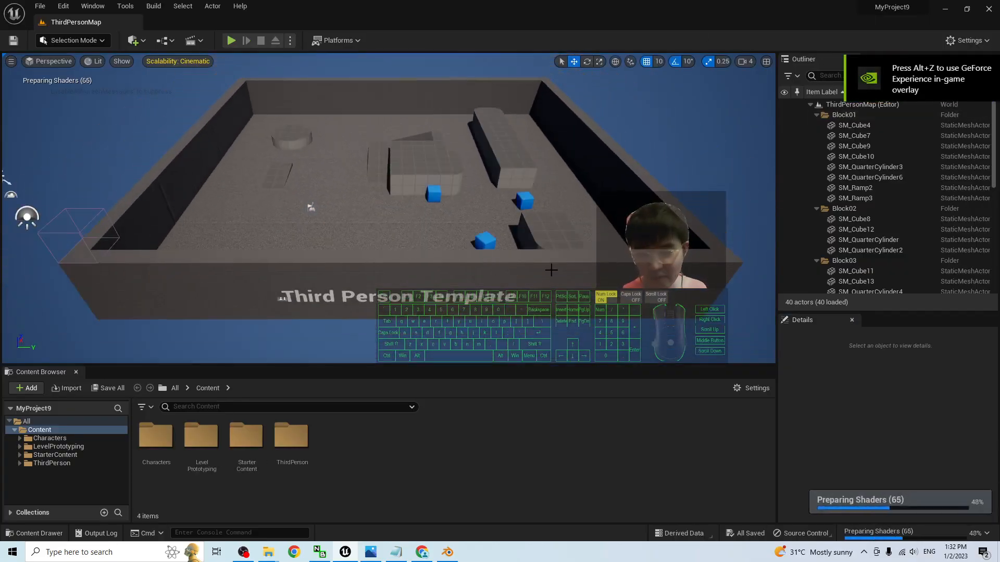
right_click_drag(536, 266, 502, 252)
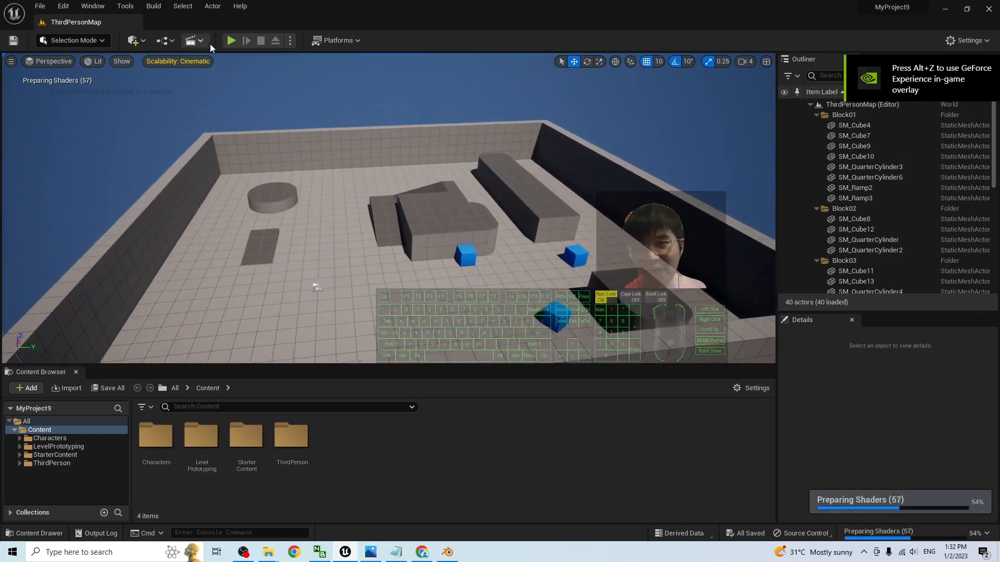
left_click(231, 40)
key("w")
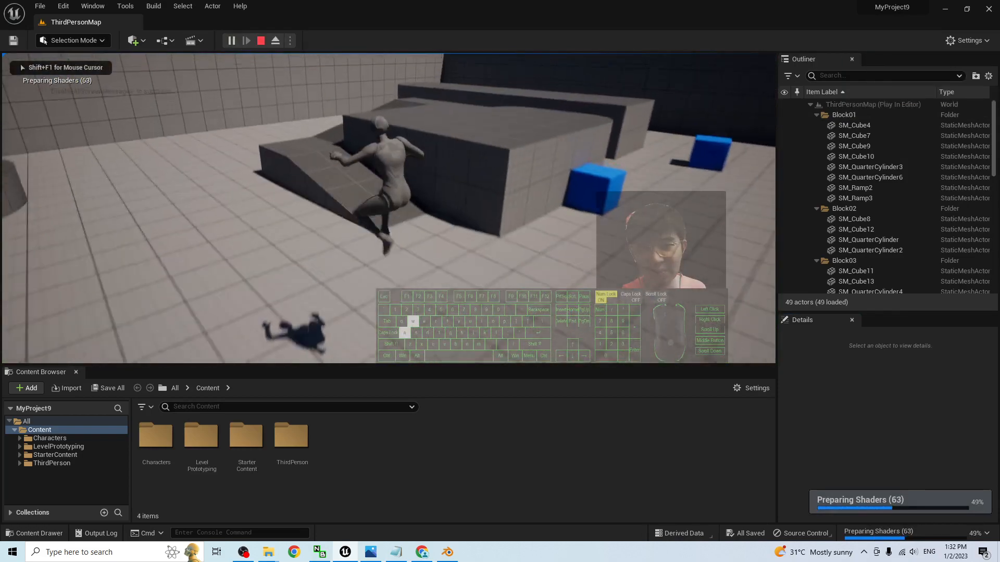
key("space")
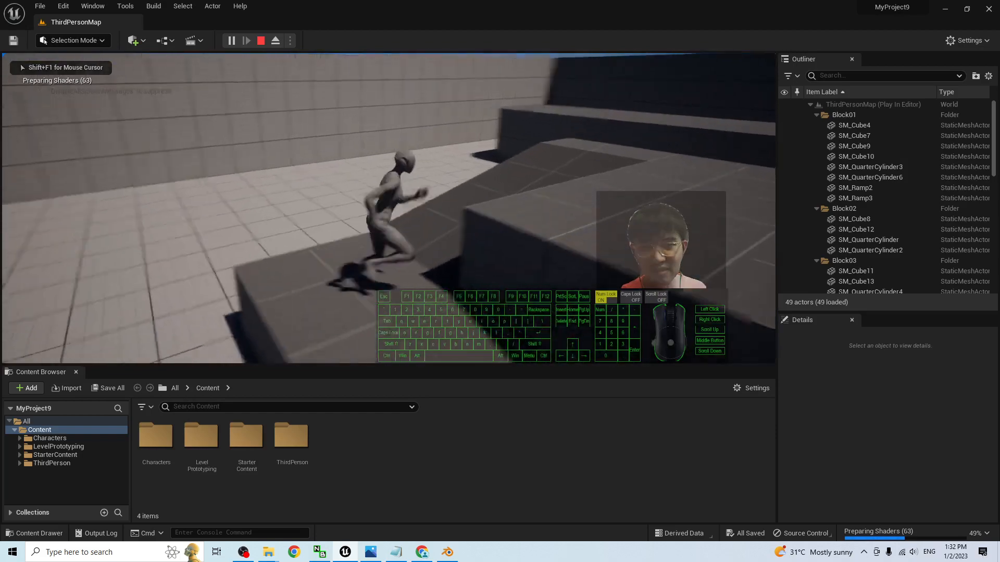
key("s")
key("space")
key("w")
key("a")
key("d")
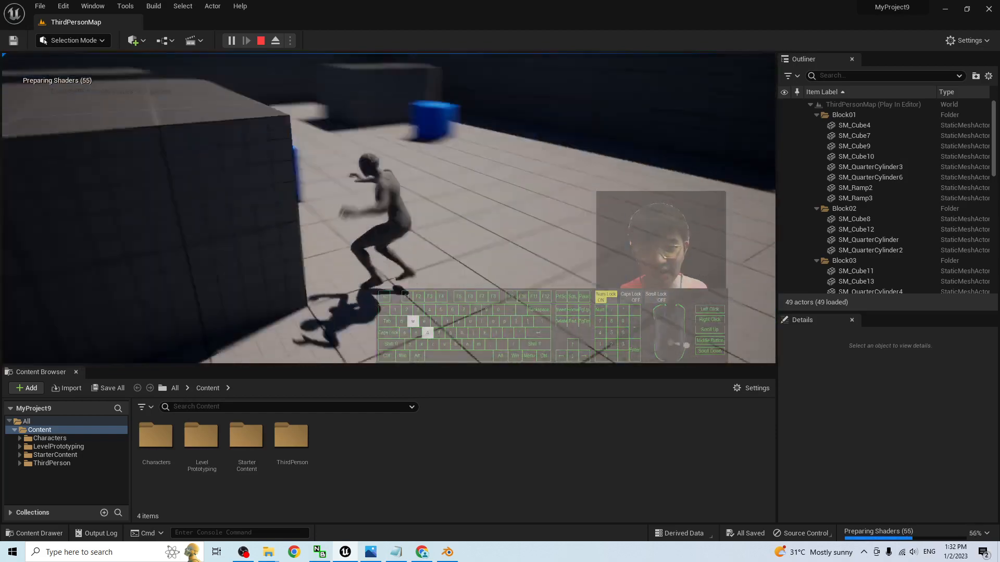
key("space")
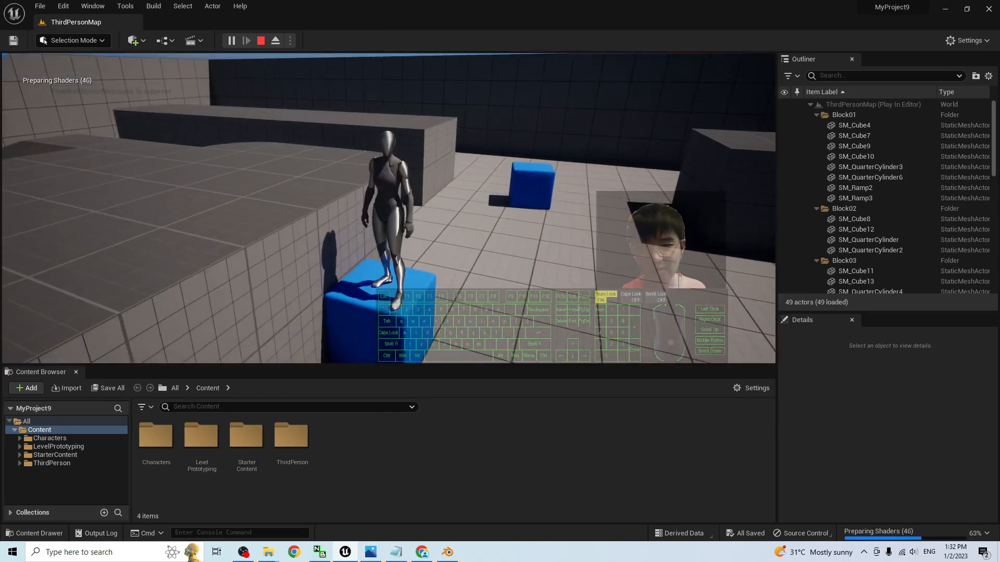
key("s")
key("a")
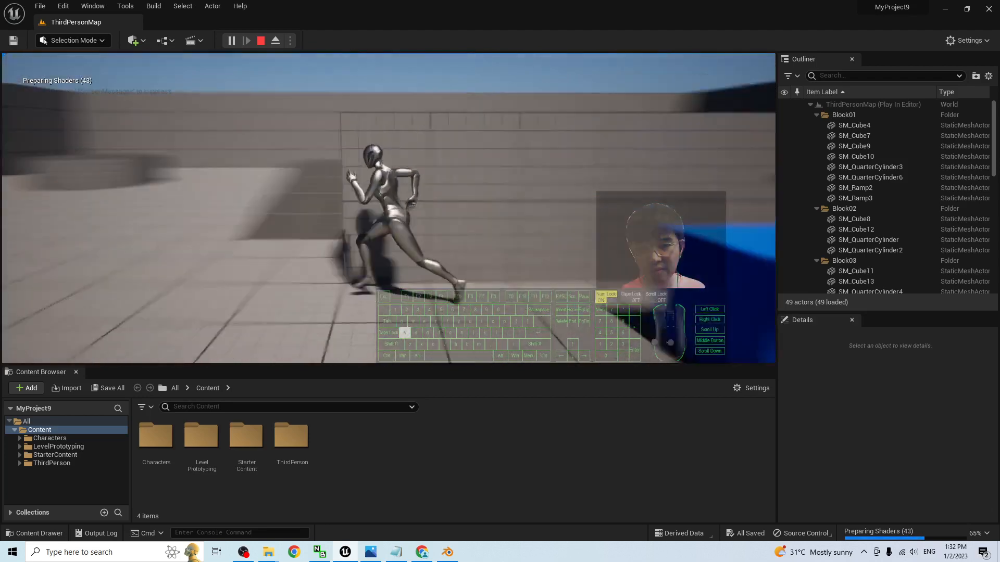
key("w")
key("a")
key("space")
key("d")
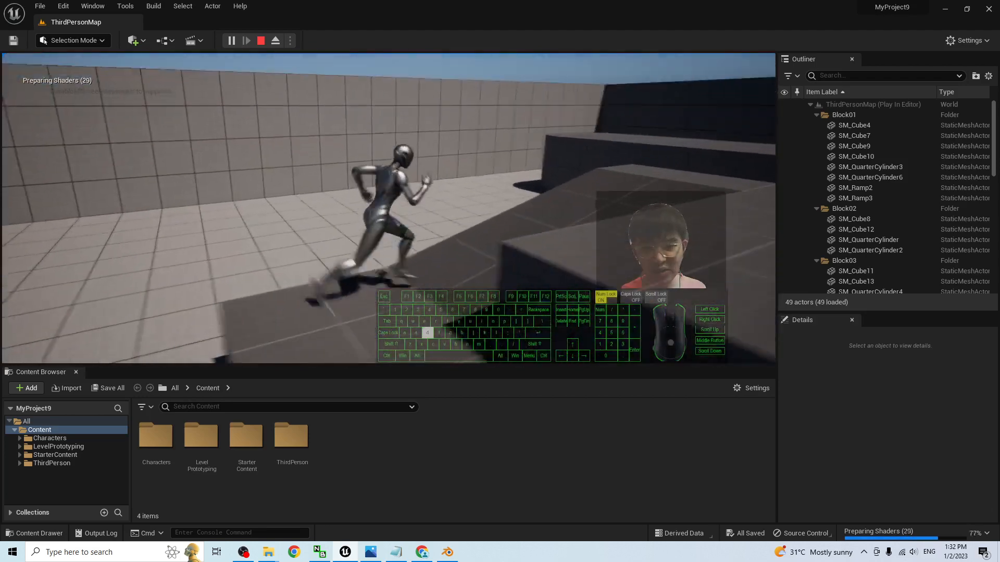
key("s")
key("space")
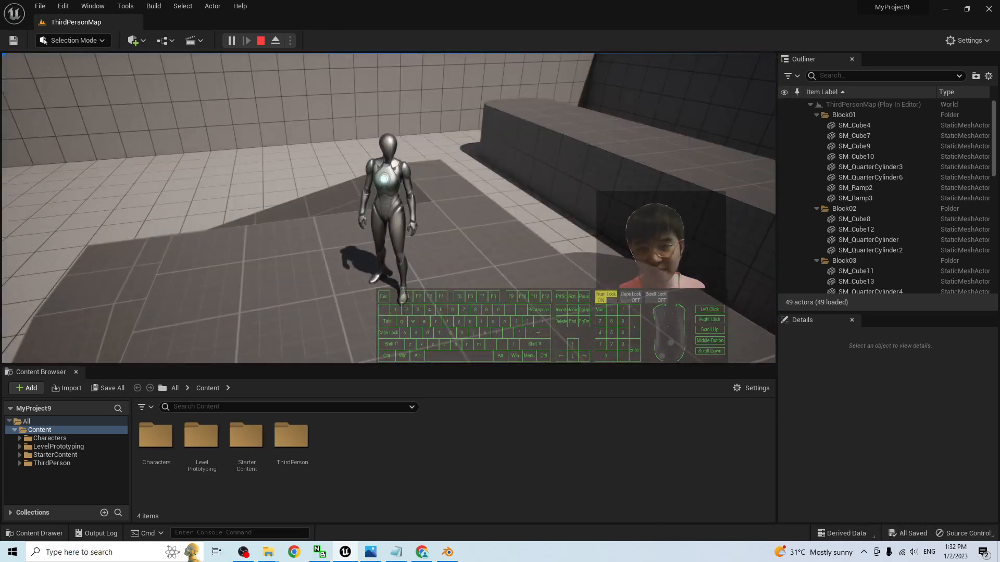
key("Escape")
Restore the Unreal editor to a smaller window beside the moon01 folder's file list and extend its height.
left_click_drag(603, 5, 625, 51)
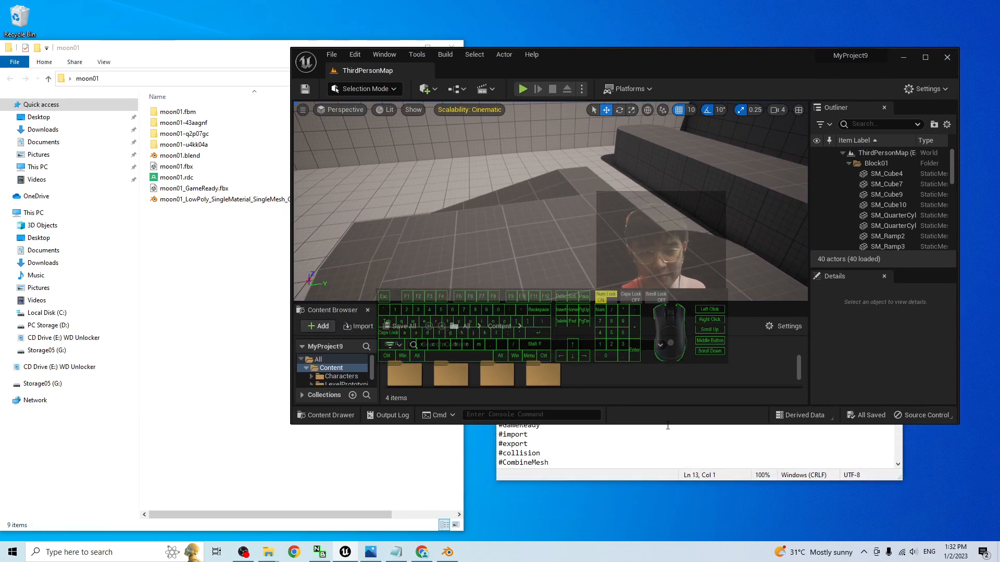
left_click_drag(667, 425, 666, 521)
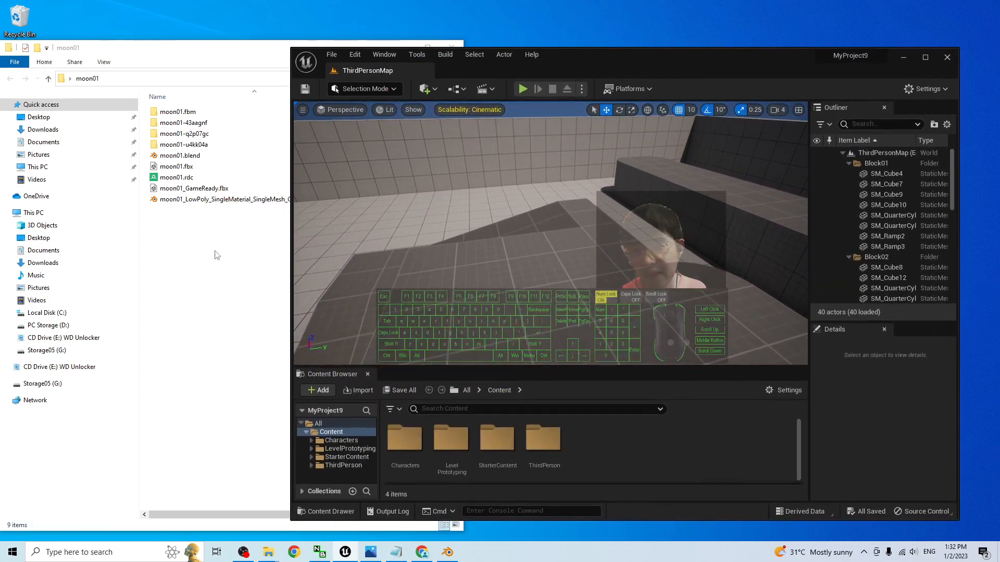
left_click(216, 254)
left_click(632, 446)
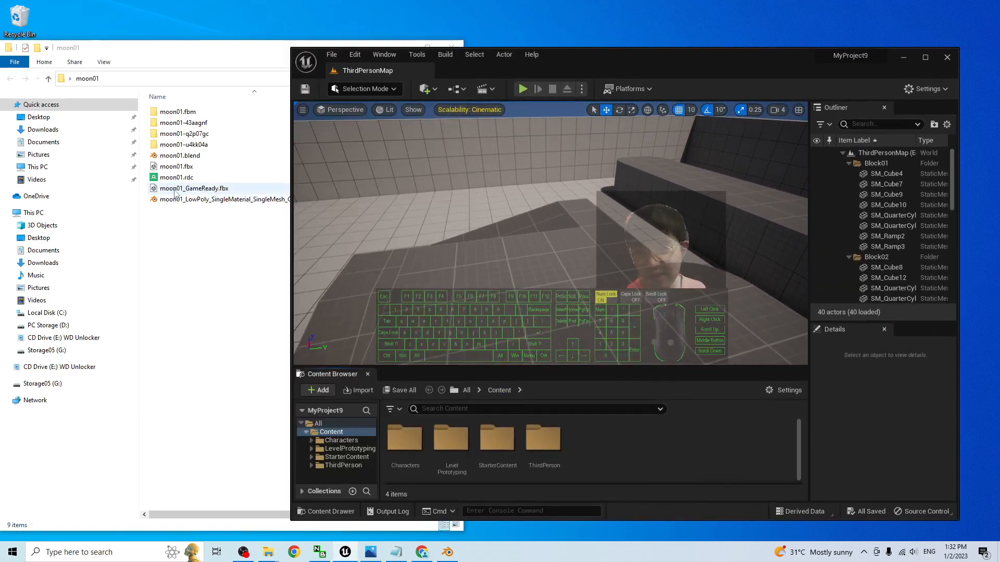
left_click(211, 189)
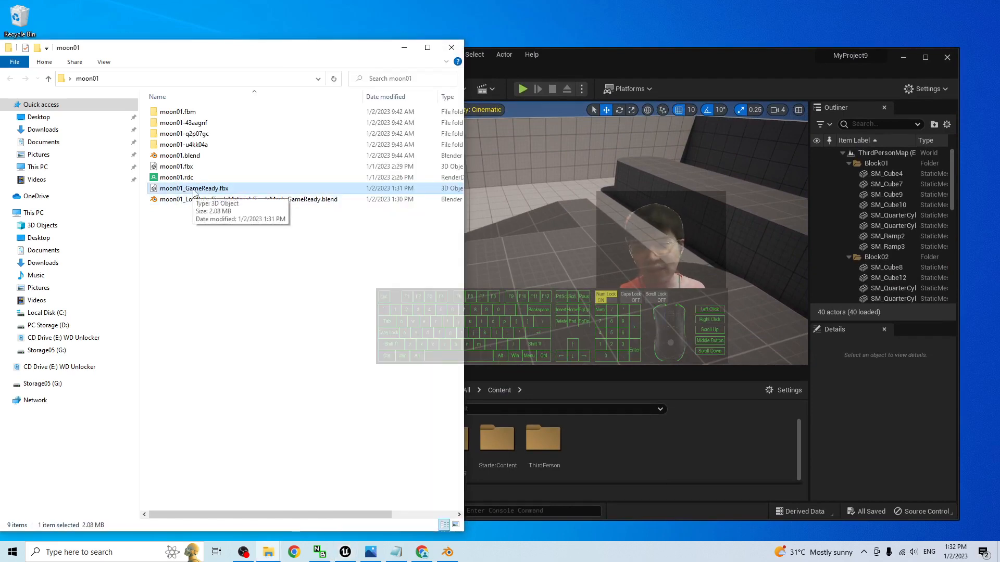
left_click(288, 263)
left_click(596, 453)
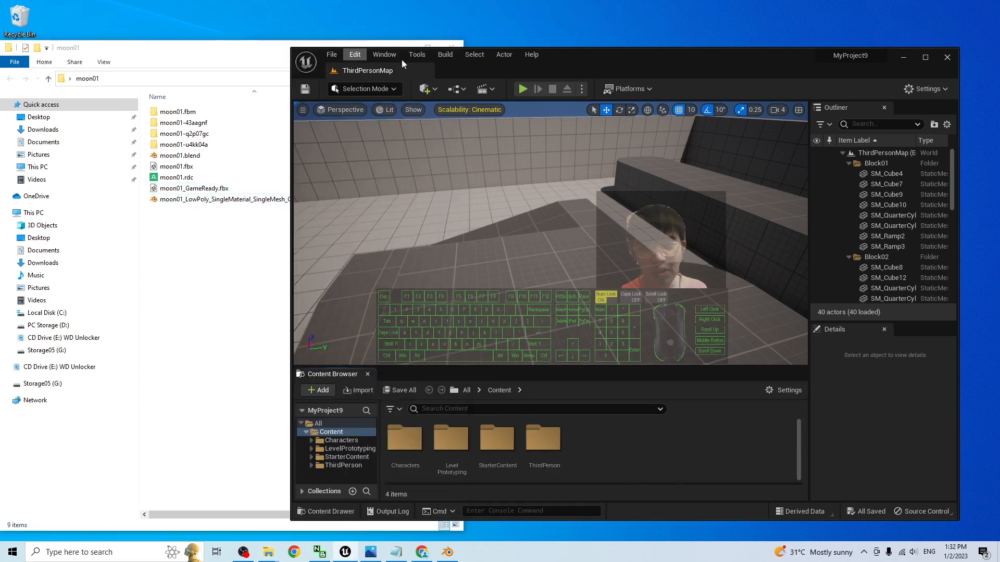
Shift the Unreal editor window slightly clear of the file list, then create and open a Content folder named Moon01.
left_click_drag(745, 76, 751, 56)
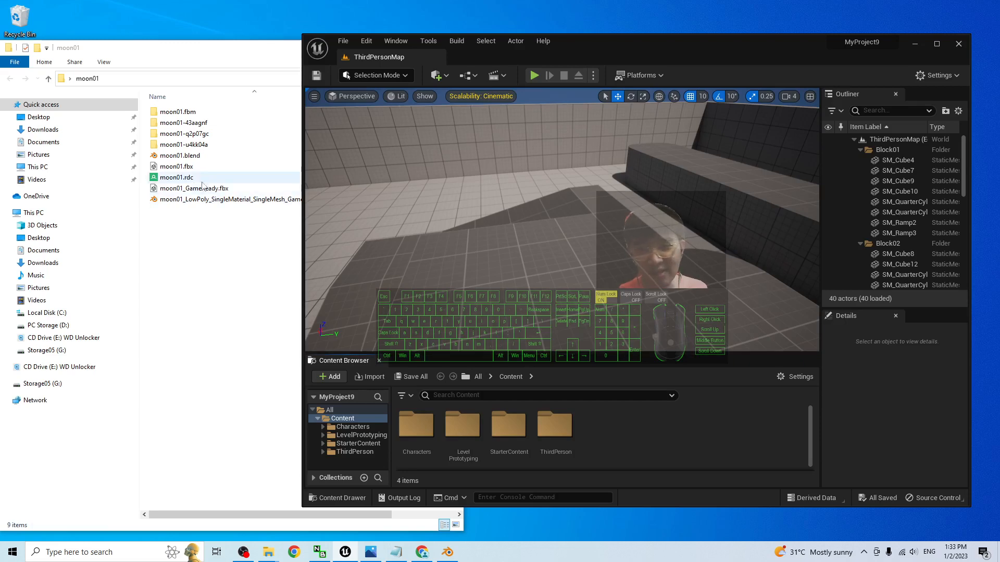
right_click(610, 458)
left_click(640, 138)
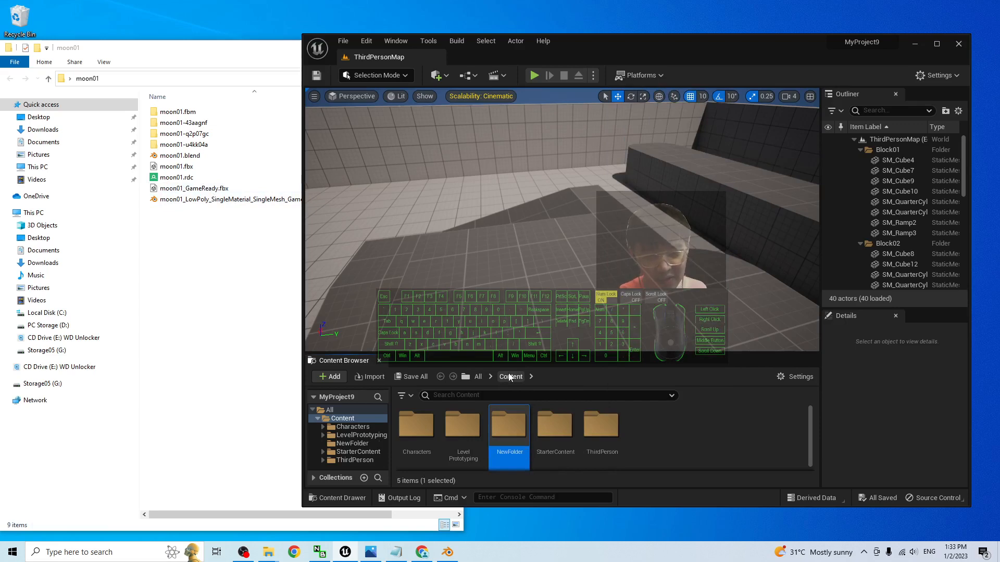
left_click(525, 452)
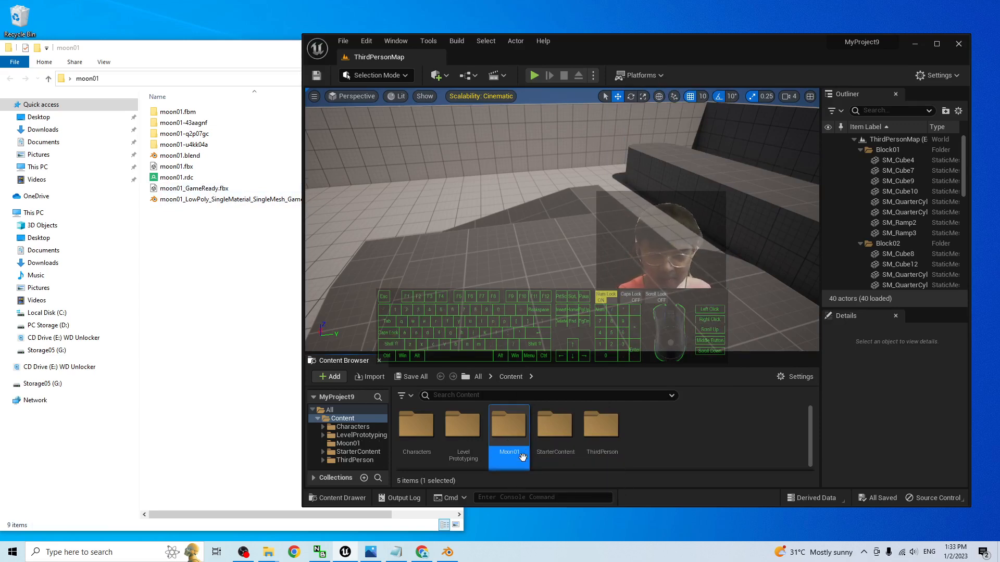
double_click(518, 456)
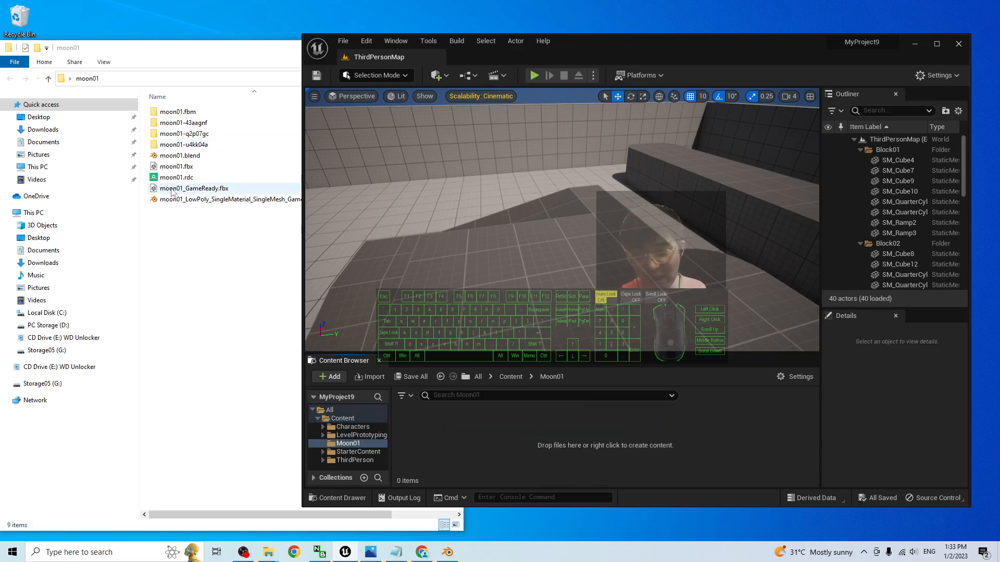
Import moon01_GameReady.fbx into the Moon01 folder with the default FBX options, dismiss the message log and maximize the editor.
left_click_drag(172, 191, 457, 432)
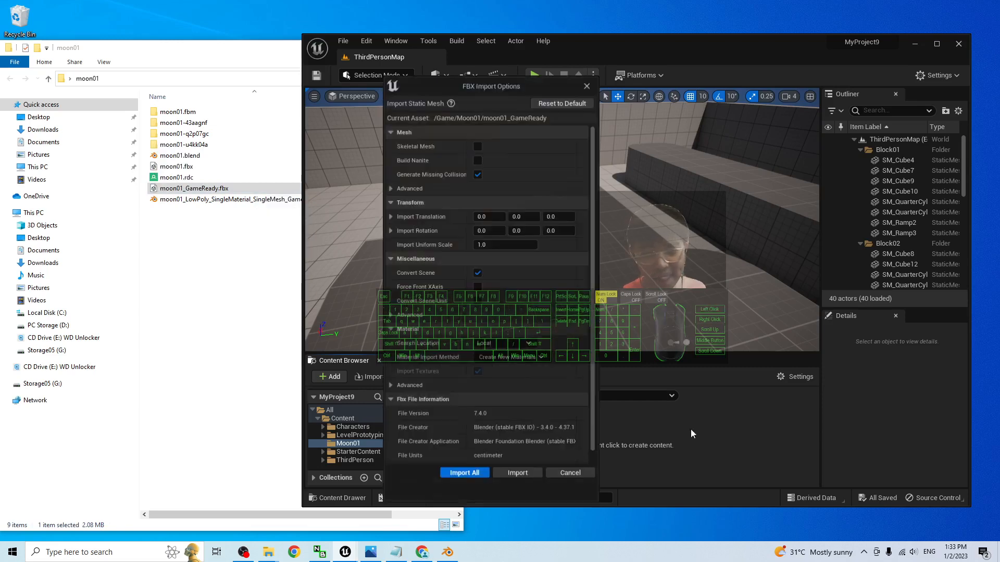
left_click(456, 474)
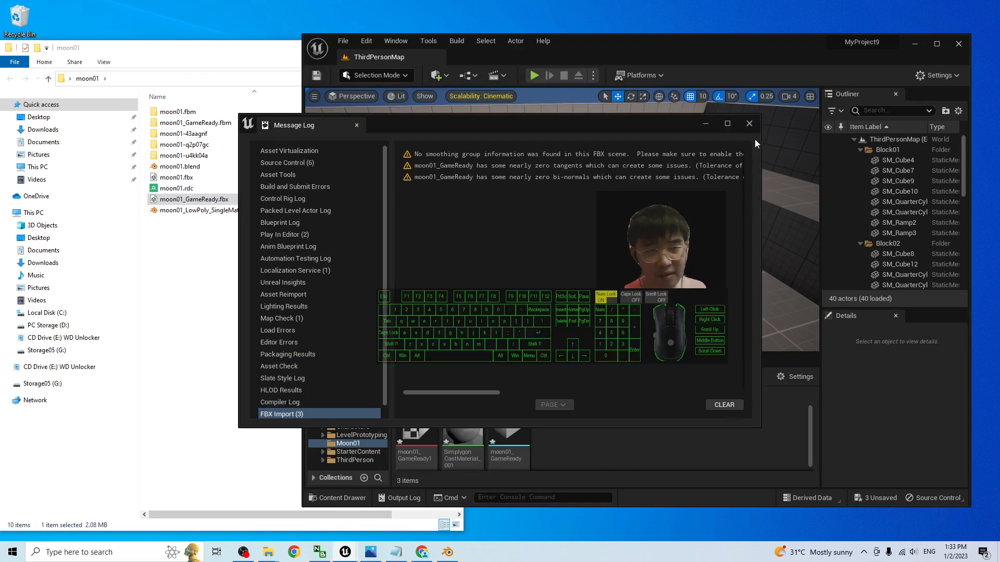
left_click(749, 124)
left_click(936, 43)
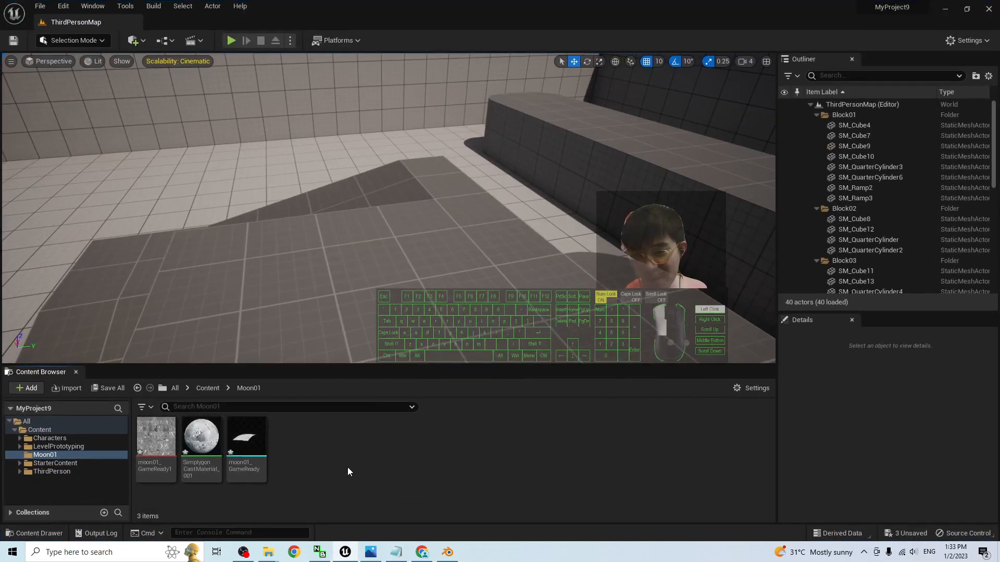
Inspect the moon01_GameReady mesh from several angles in its own editor and check the SimplygonCastMaterial_001 material graph.
double_click(249, 449)
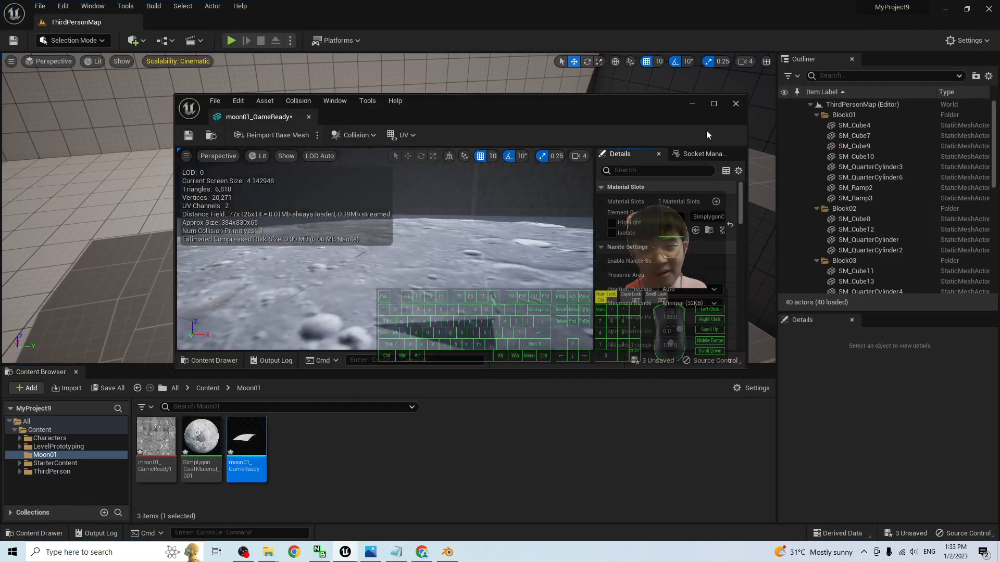
left_click(712, 106)
scroll(601, 271, "down", 5)
scroll(508, 333, "up", 4)
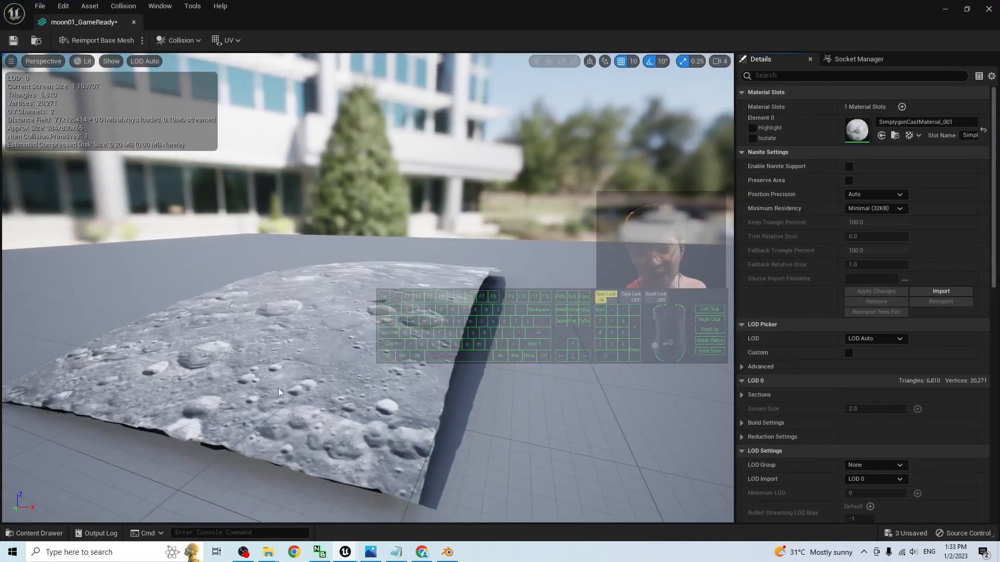
mouse_move(508, 334)
middle_mouse_down()
mouse_move(513, 380)
mouse_move(515, 344)
middle_mouse_up()
middle_click_drag(334, 377, 289, 384)
key("a")
right_click_drag(289, 384, 319, 339)
key("s")
key("w")
key("s")
key("w")
key("s")
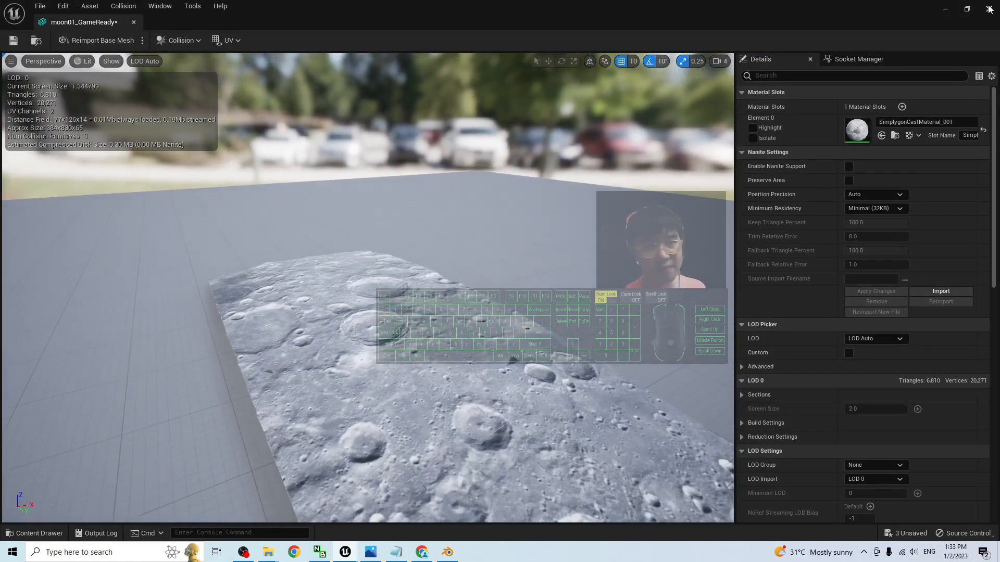
left_click(988, 9)
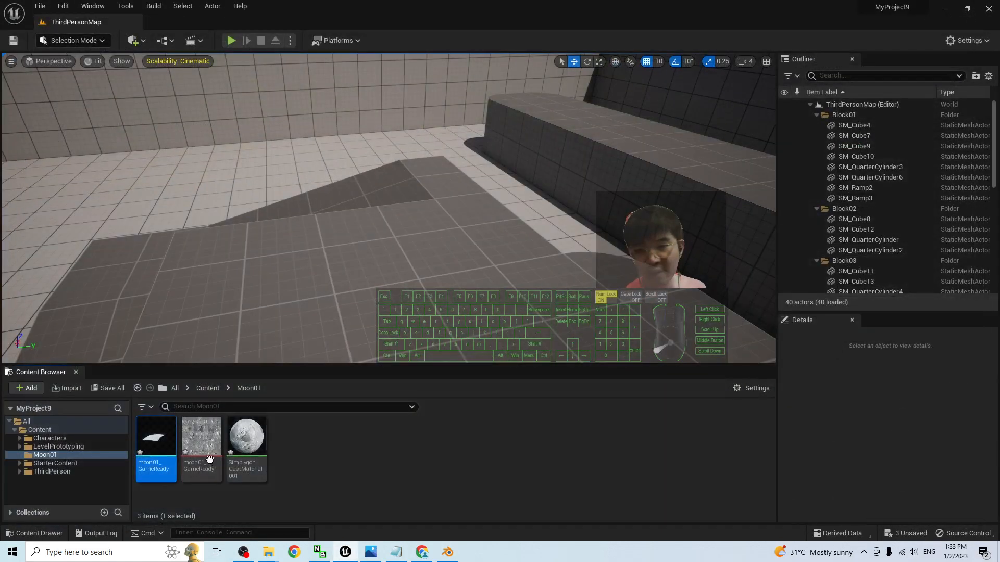
double_click(251, 440)
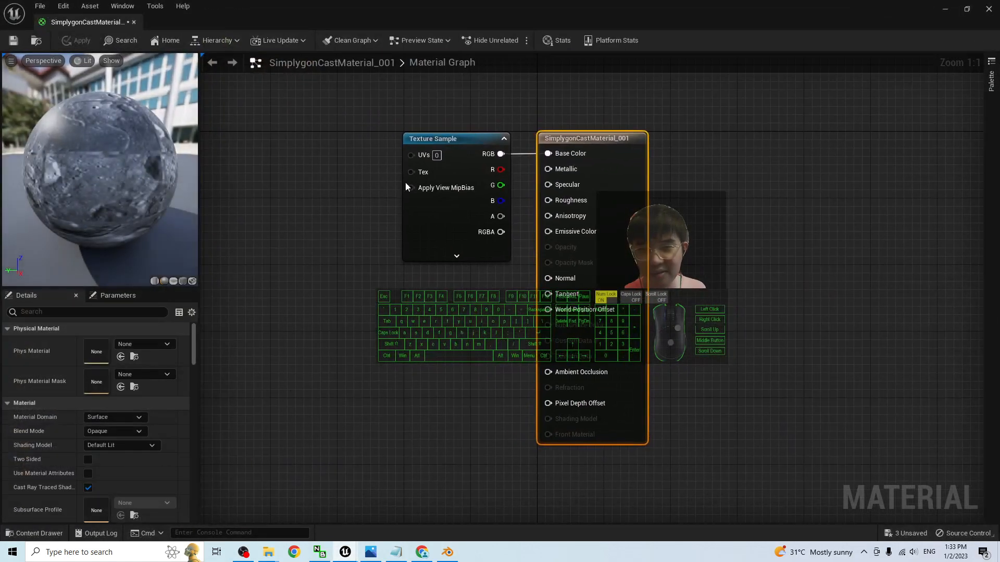
left_click(989, 9)
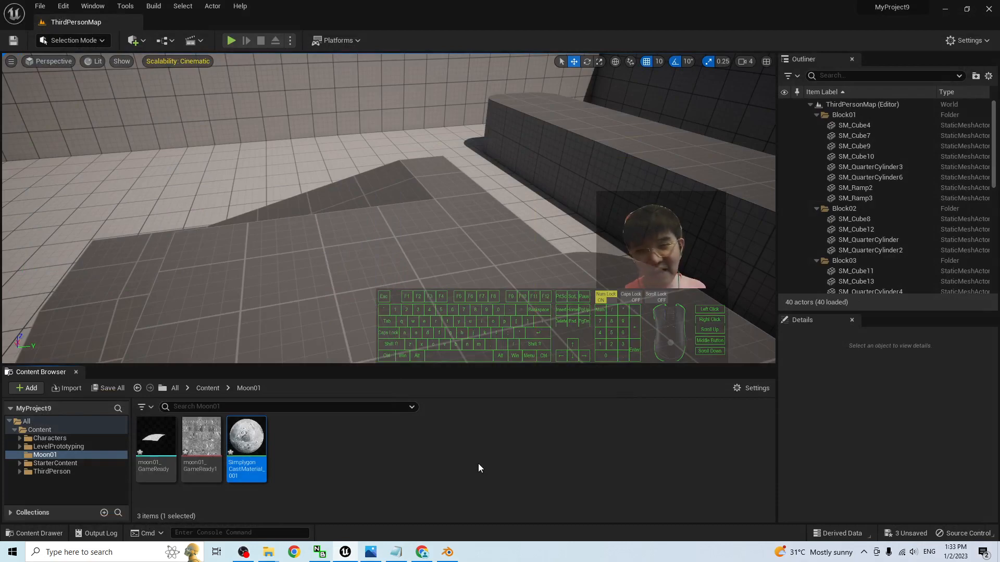
Set the moon01_GameReady mesh's collision complexity to Use Complex Collision As Simple, save the asset and close its editor.
double_click(157, 442)
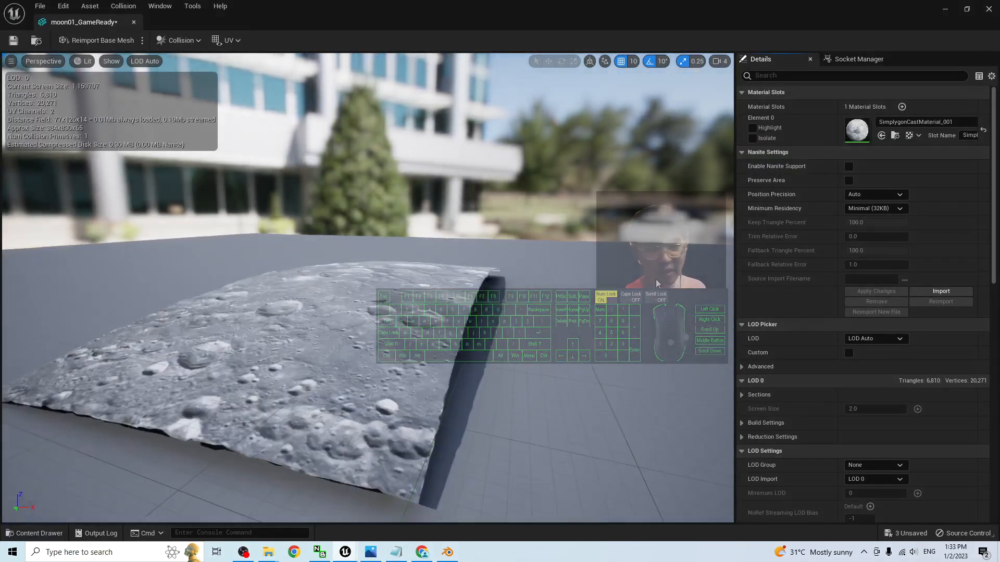
left_click_drag(993, 148, 993, 259)
scroll(827, 245, "down", 5)
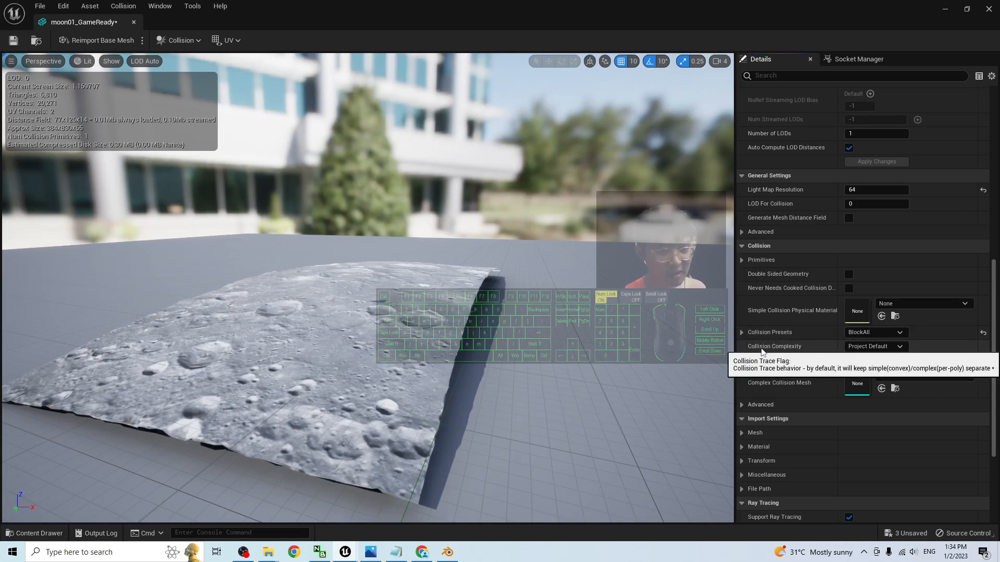
left_click(895, 350)
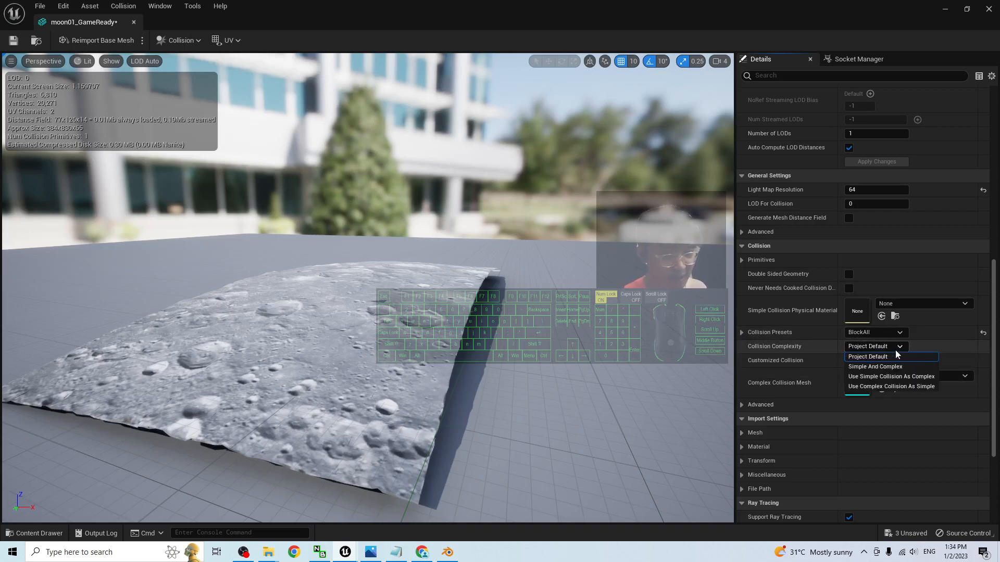
left_click(863, 388)
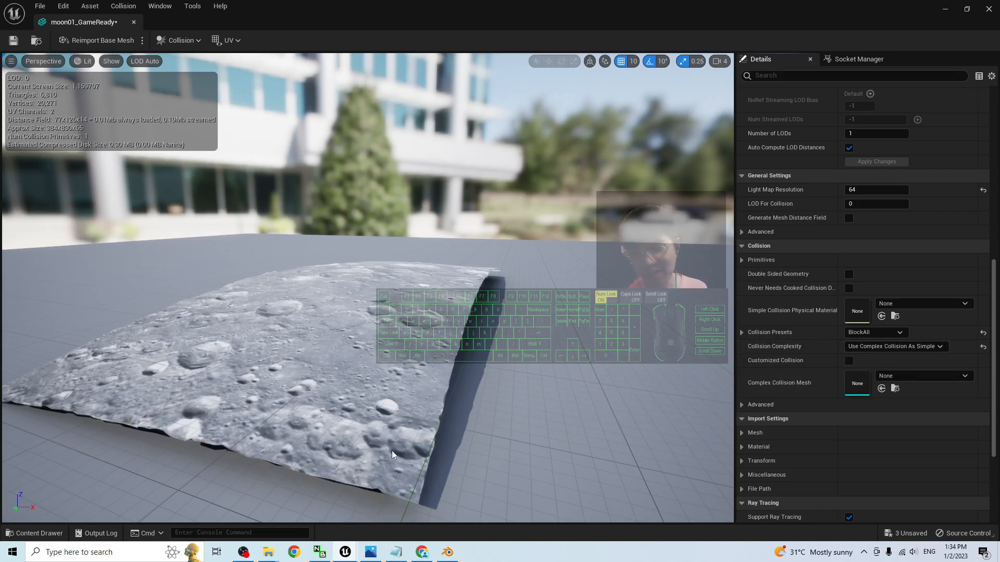
left_click(13, 40)
left_click(994, 8)
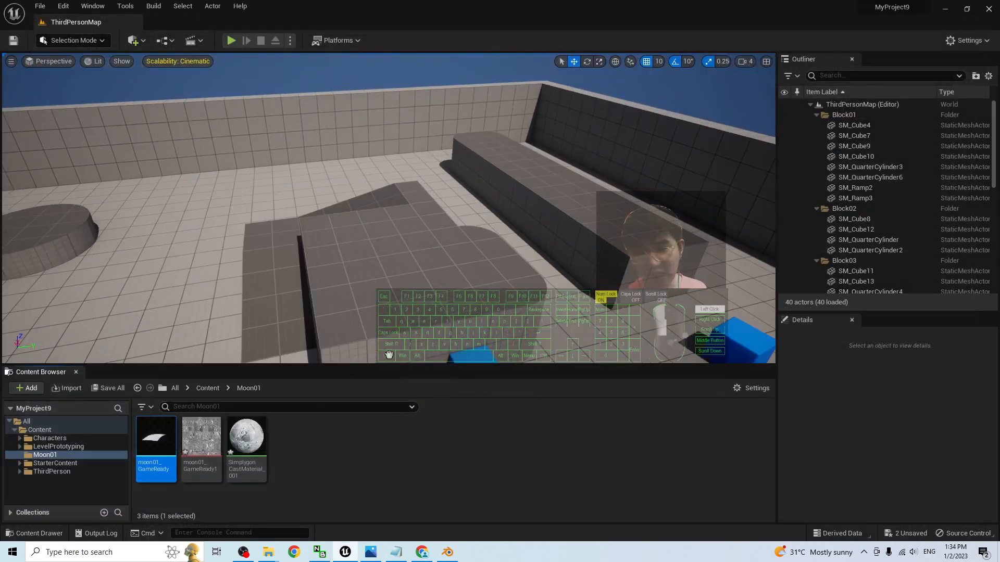
Place the moon01_GameReady mesh in the level over the long raised block, at about X 1810, Y 2750, Z 200.
left_click_drag(156, 437, 571, 187)
scroll(447, 274, "down", 3)
key("a")
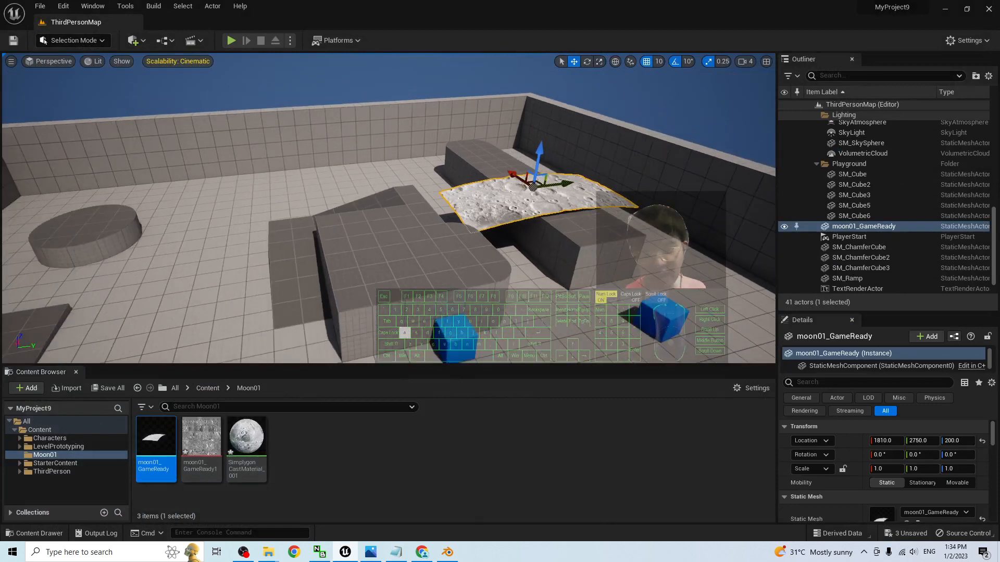
Scale the placed moon terrain to 3.0 in X and Y and stretch its height to 10.25 in Z.
right_click_drag(447, 273, 441, 268)
key("e")
key("r")
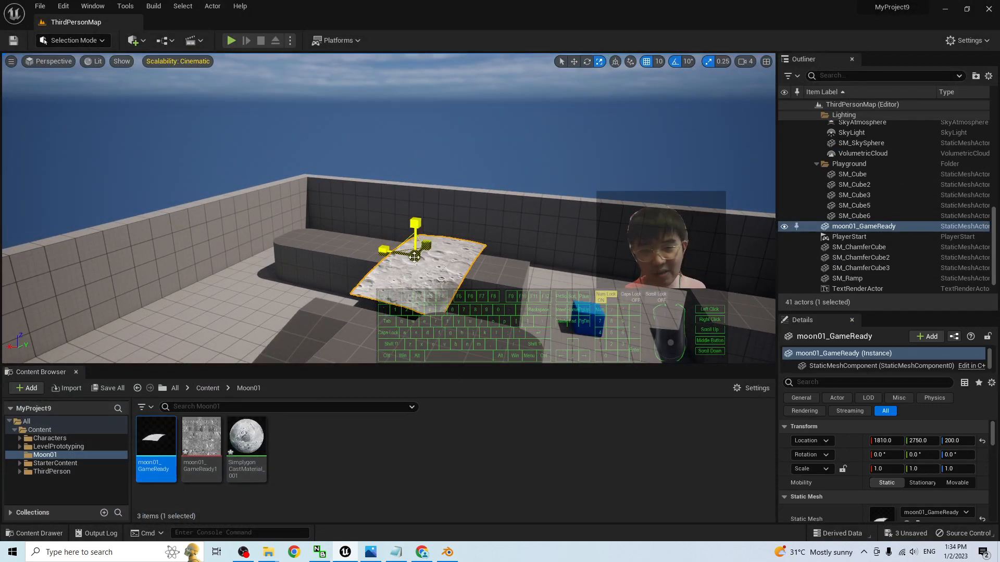
left_click_drag(416, 257, 444, 271)
scroll(444, 270, "down", 2)
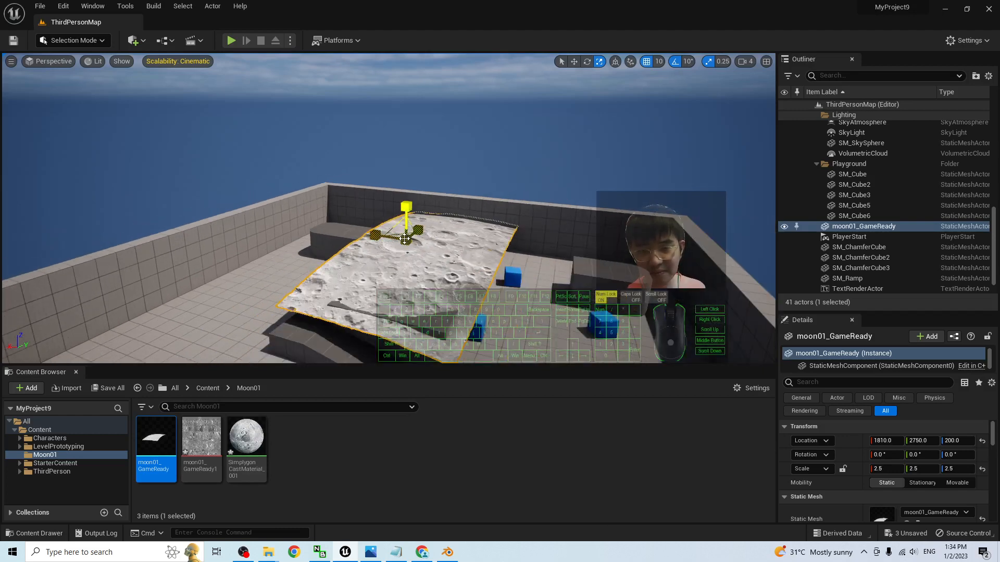
left_click_drag(406, 240, 407, 187)
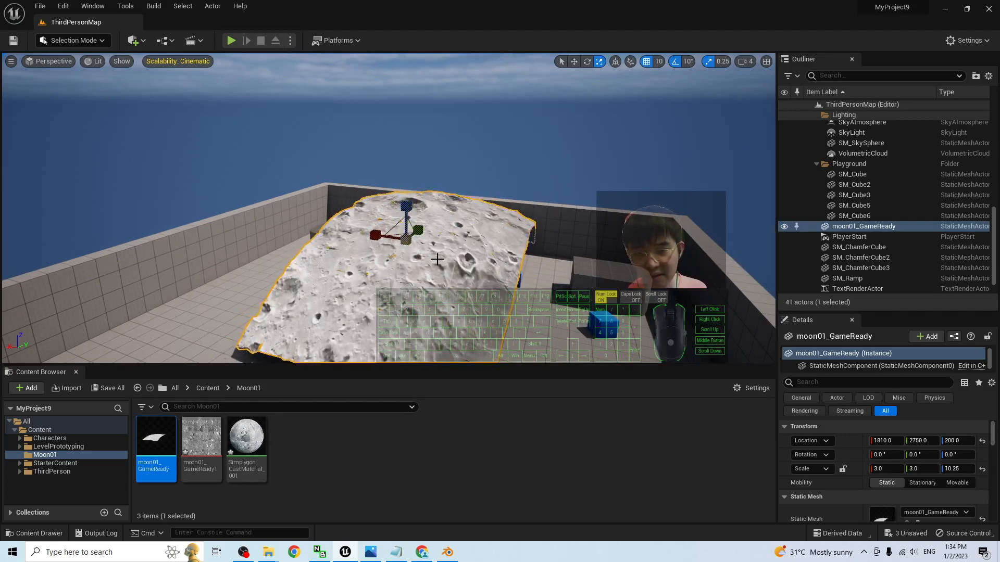
Move the scaled moon terrain against the ramp blocks, to about X 2000, Y 3300, Z 200.
scroll(436, 260, "down", 4)
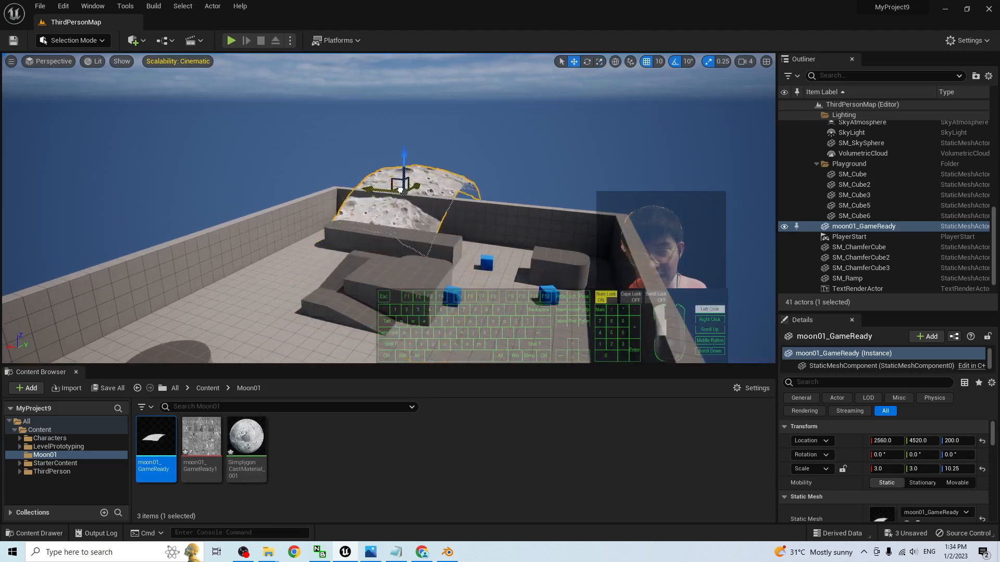
left_click_drag(399, 190, 408, 202)
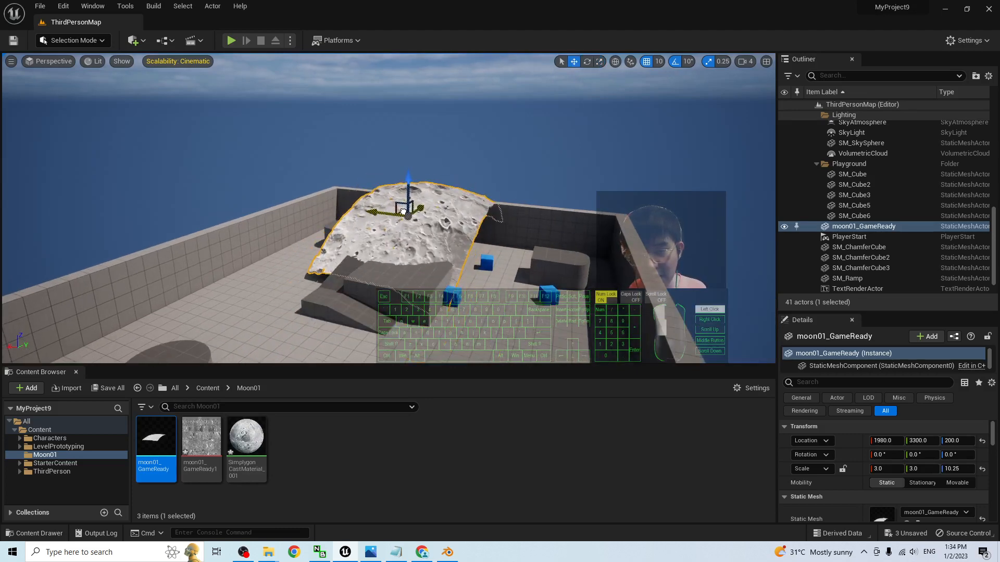
scroll(403, 278, "down", 2)
right_click_drag(403, 279, 339, 265)
key("w")
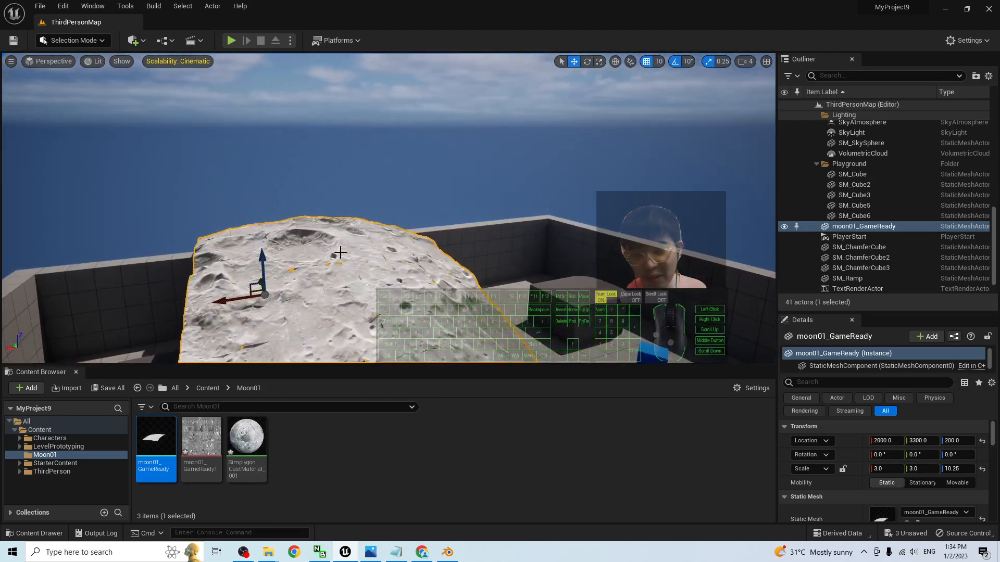
scroll(340, 253, "down", 4)
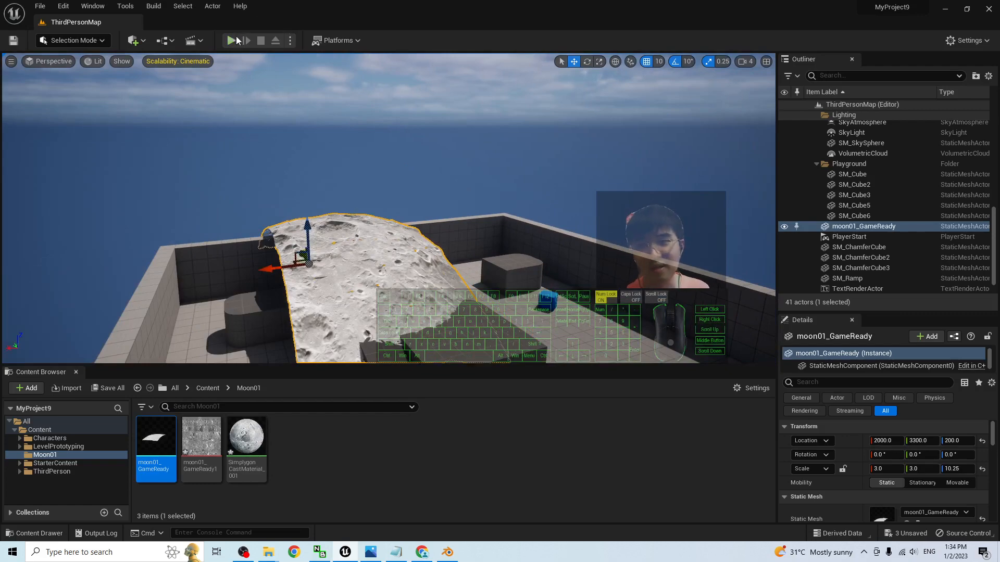
Play-test the level by running the character up the ramp and over the steep moon terrain in several directions, and end the session.
left_click(231, 40)
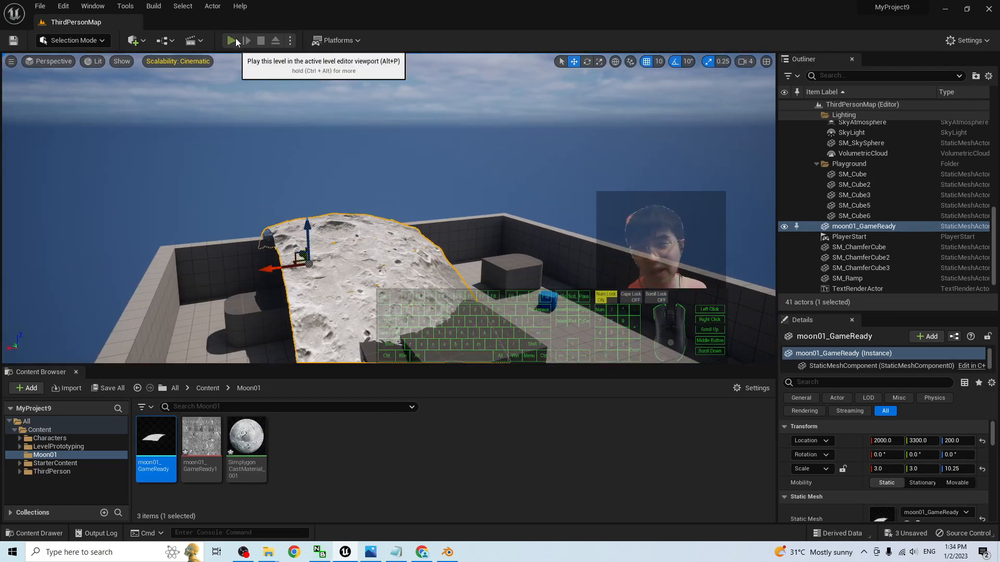
key("w")
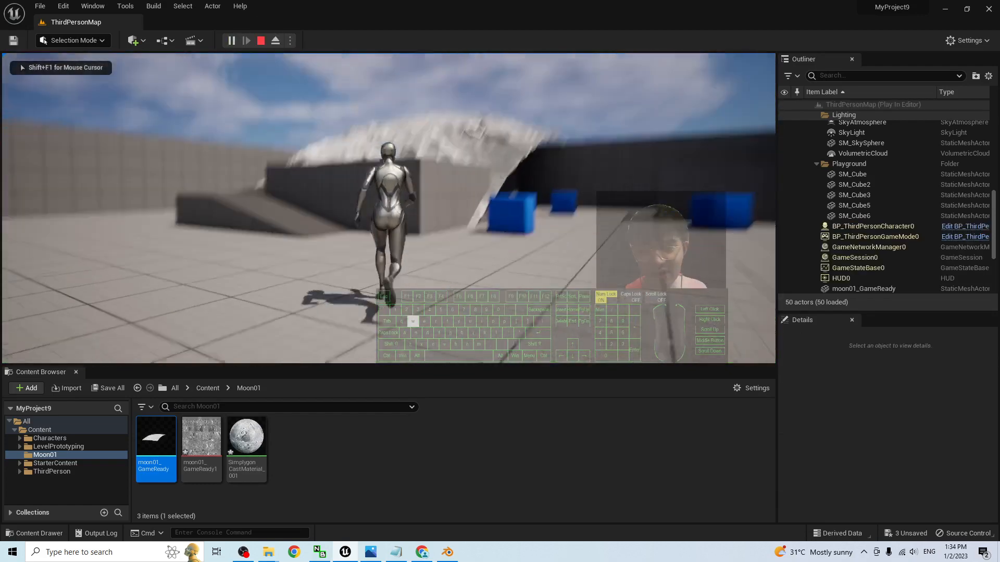
key("a")
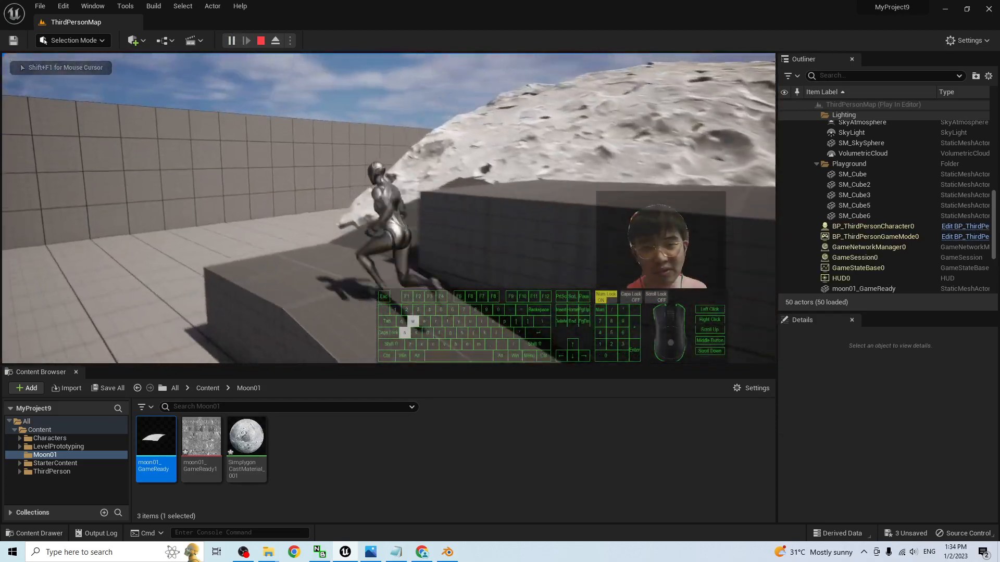
key("w")
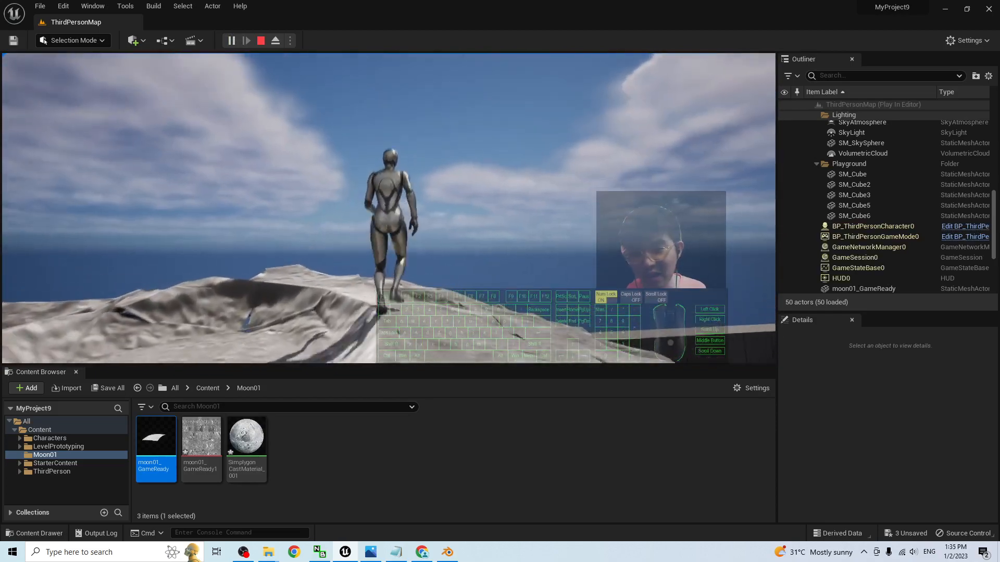
key("a")
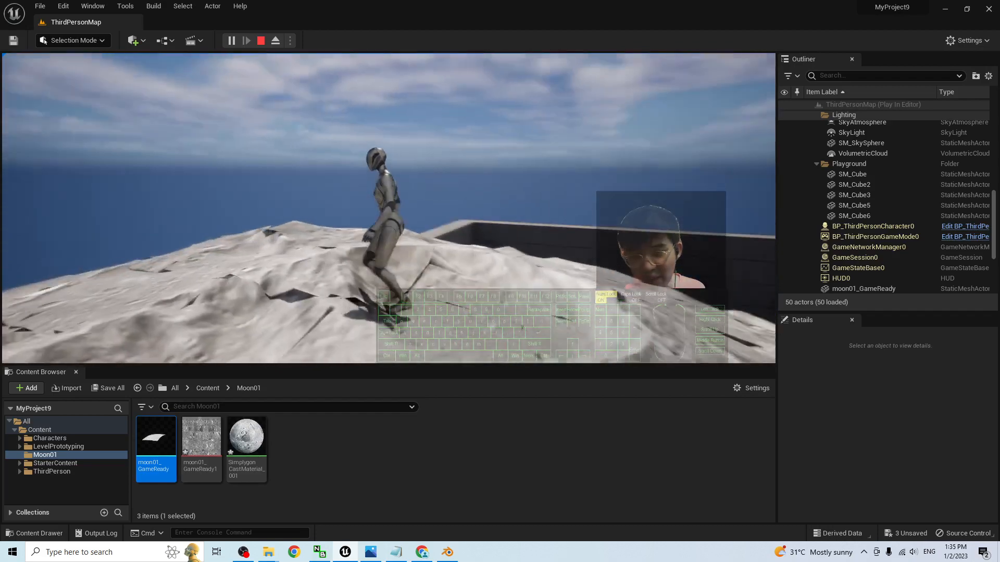
key("s")
key("w")
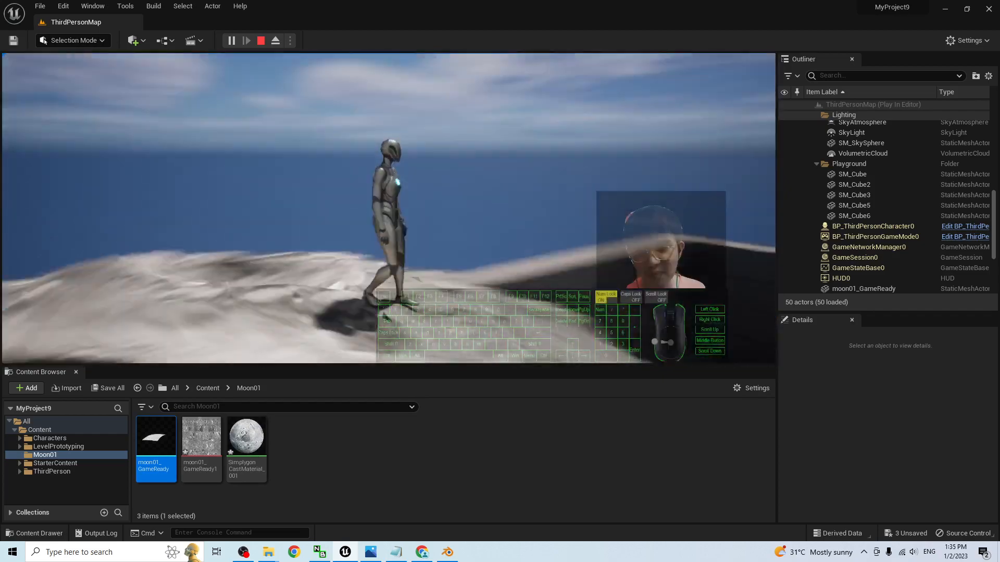
key("s")
key("w")
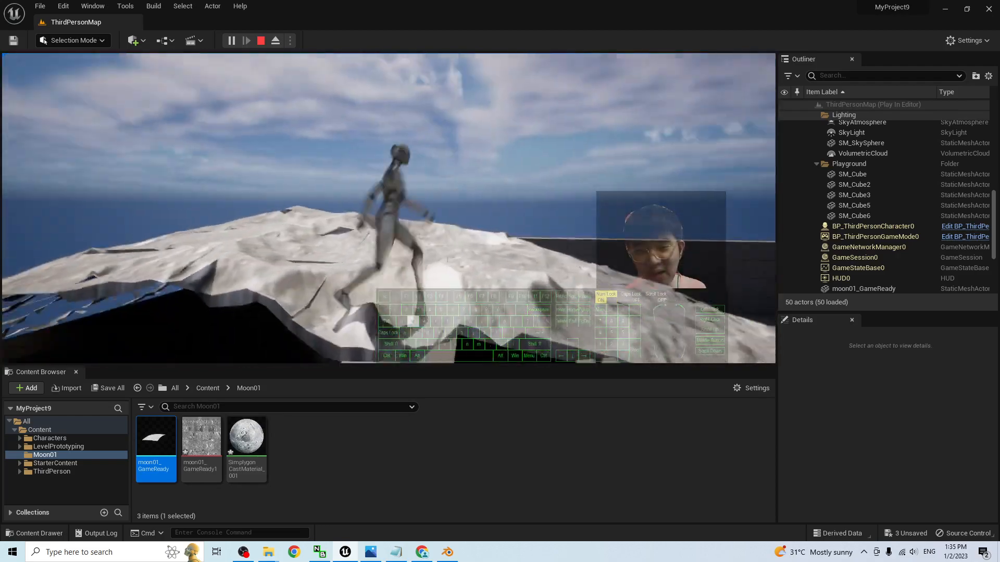
key("w")
key("s")
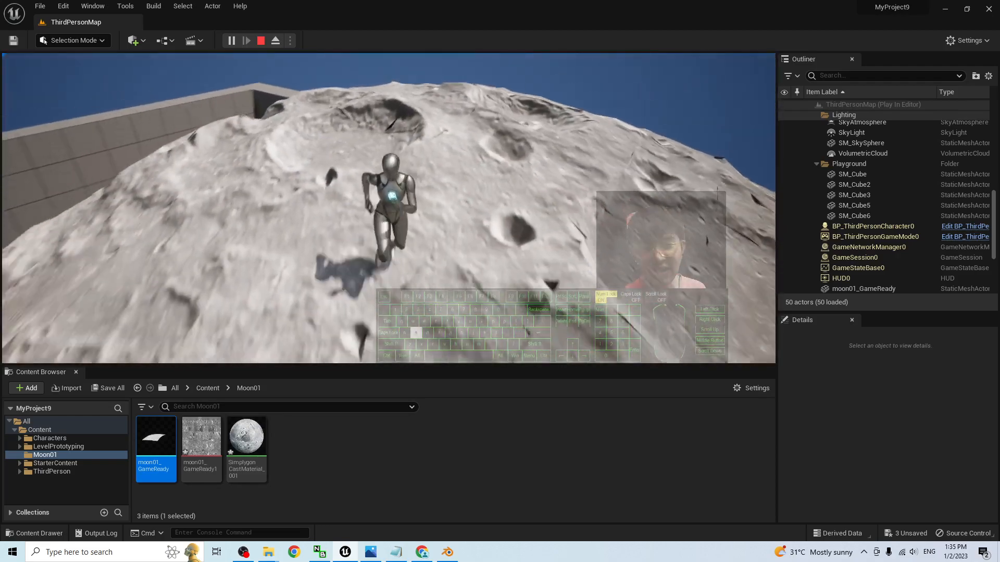
key("w")
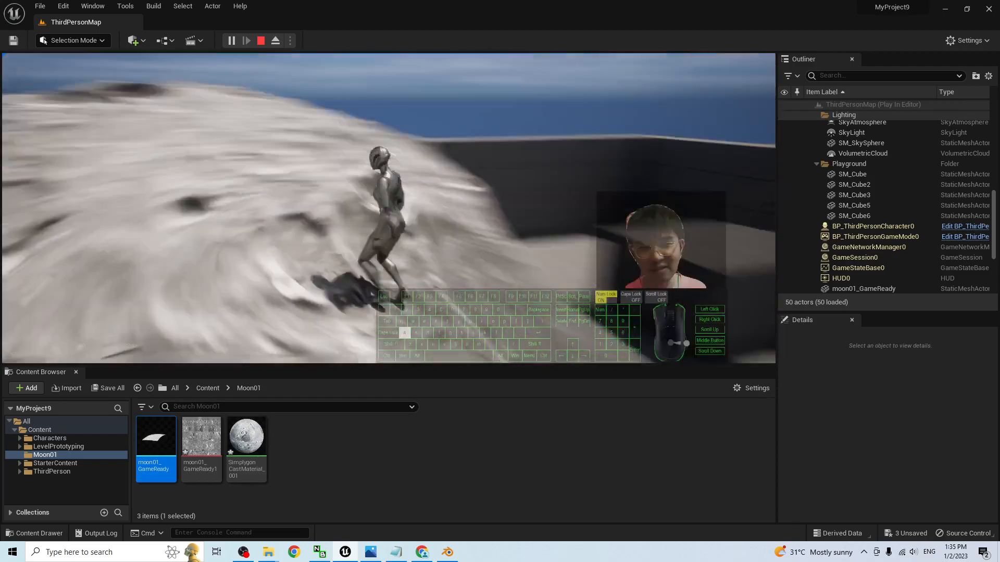
key("Escape")
Set the placed moon terrain's Z scale to 3.0.
scroll(51, 269, "down", 6)
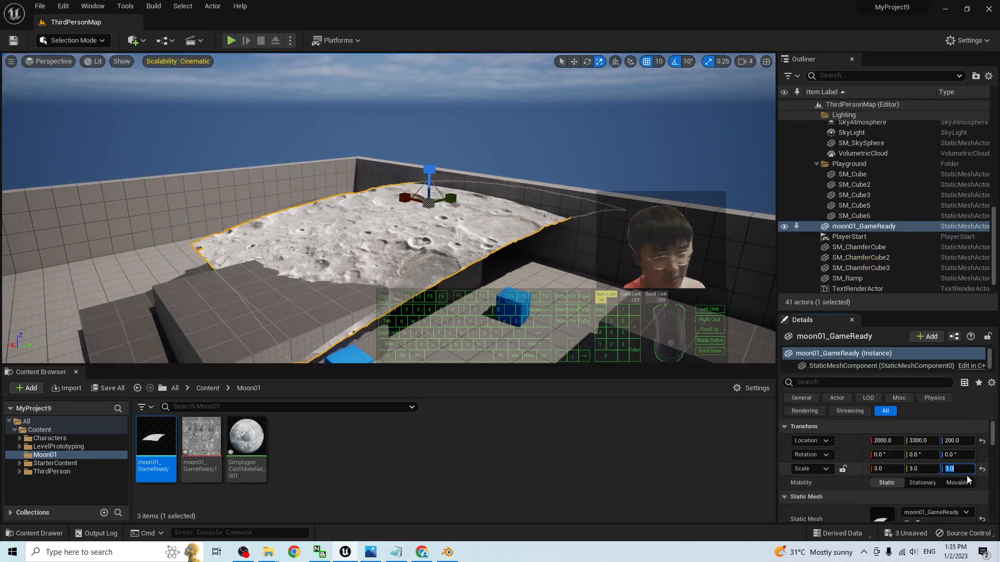
type("3")
key("Return")
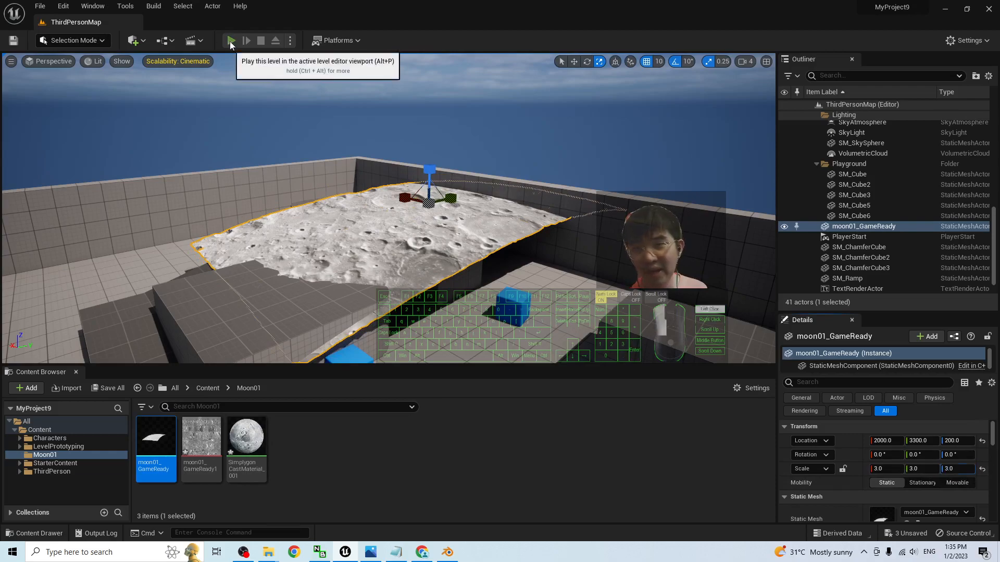
Play-test the rescaled moon terrain by running and jumping the character across its craters, and end the session.
left_click(231, 41)
key("w")
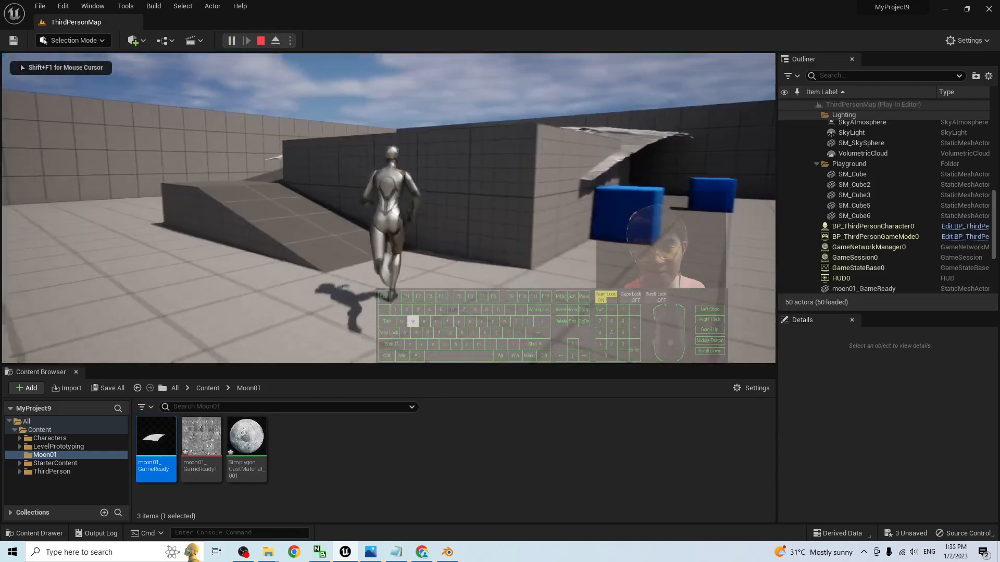
key("space")
key("a")
key("space")
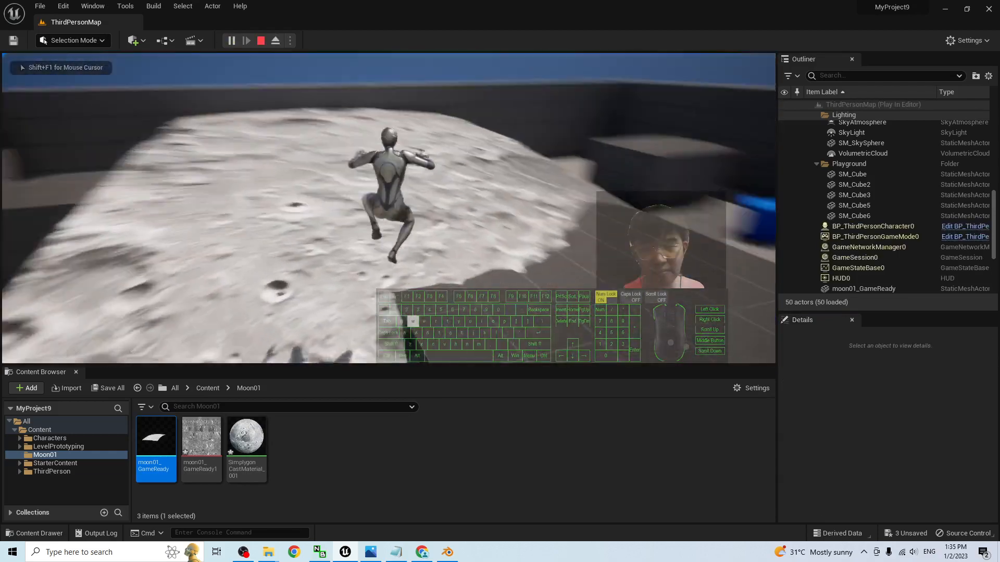
key("a")
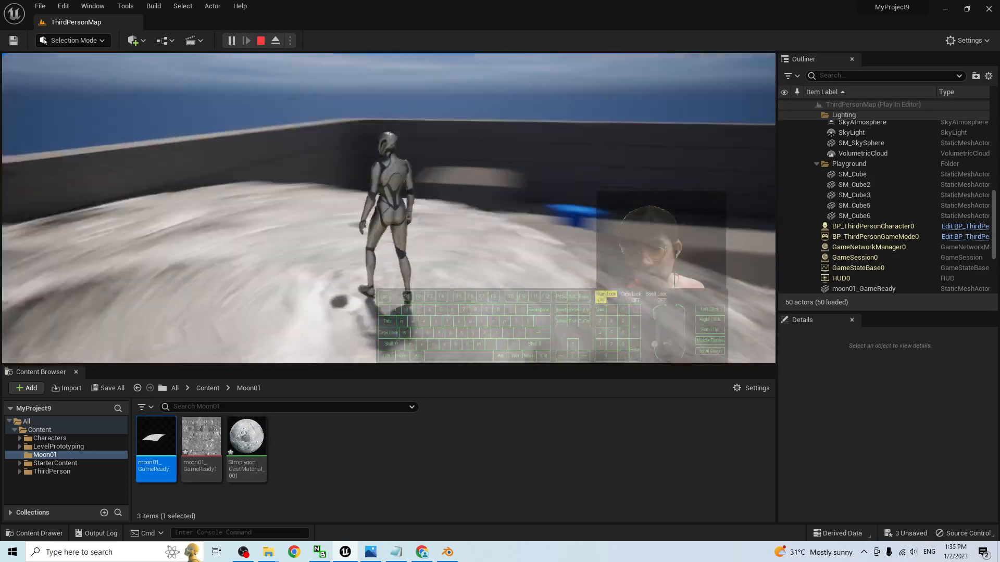
key("w")
key("a")
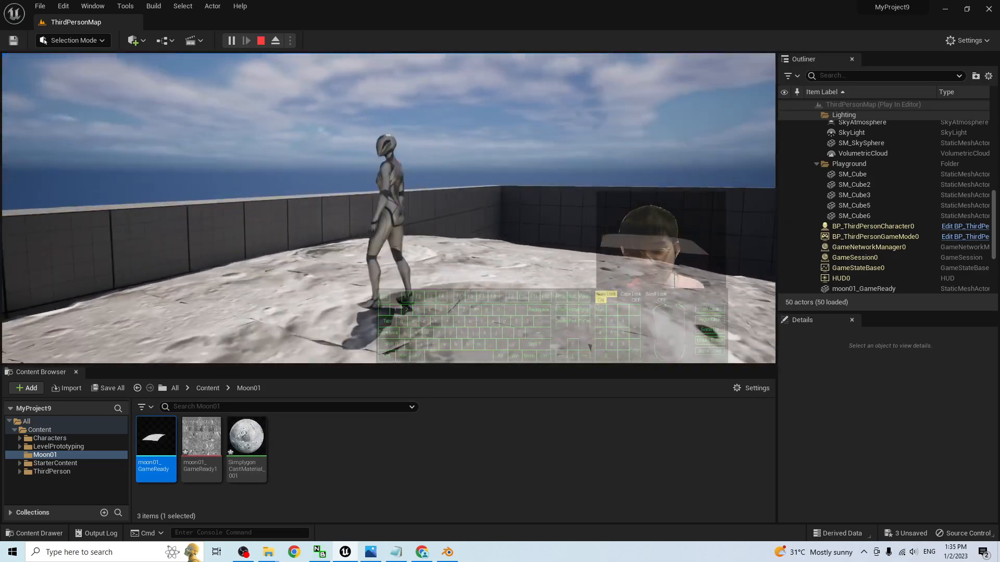
key("w")
key("w")
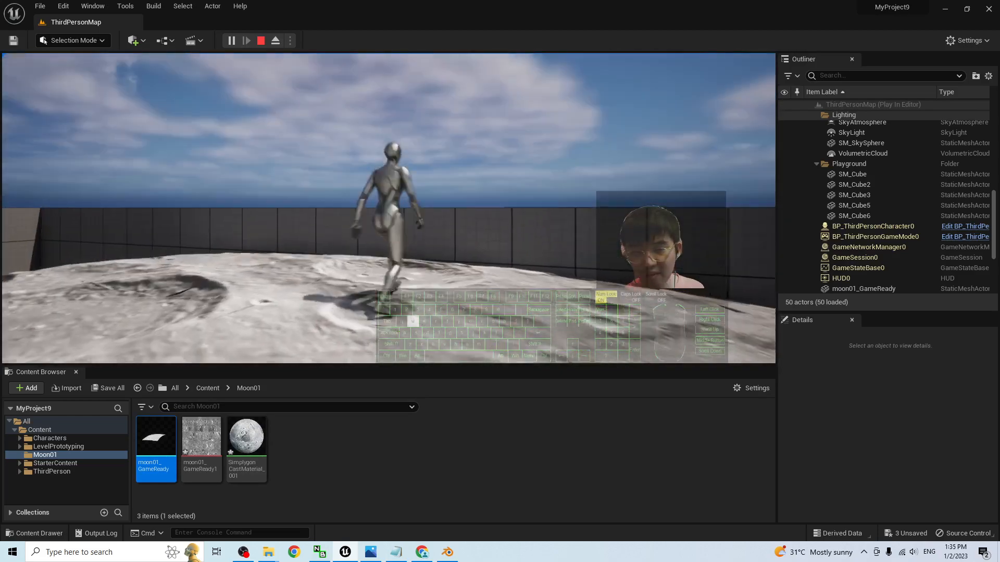
key("w")
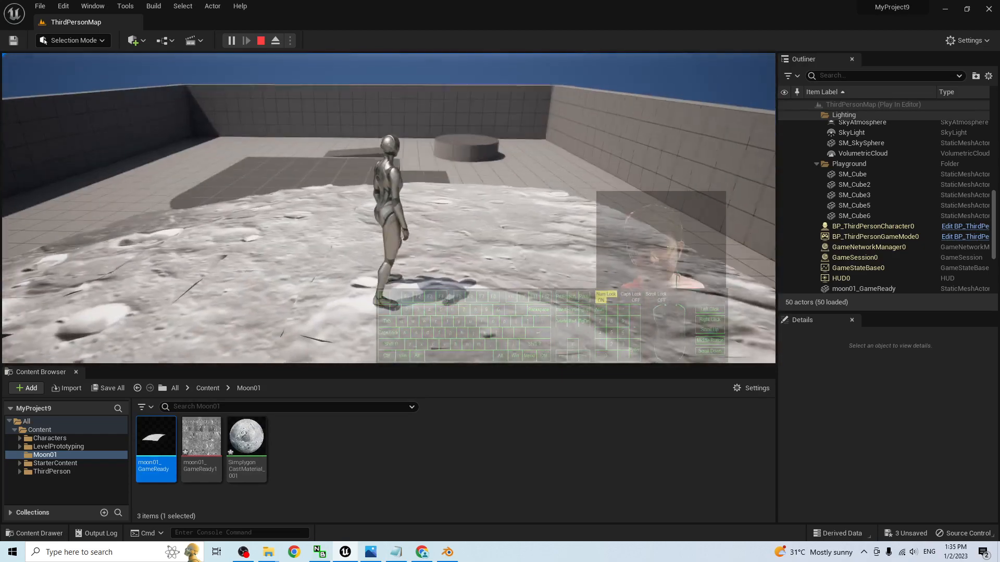
key("Escape")
Look over the moon terrain in the level, and switch to Blender in a maximized window to compare the source game-ready mesh.
scroll(299, 286, "down", 5)
key("w")
right_click_drag(299, 287, 573, 317)
key("a")
key("s")
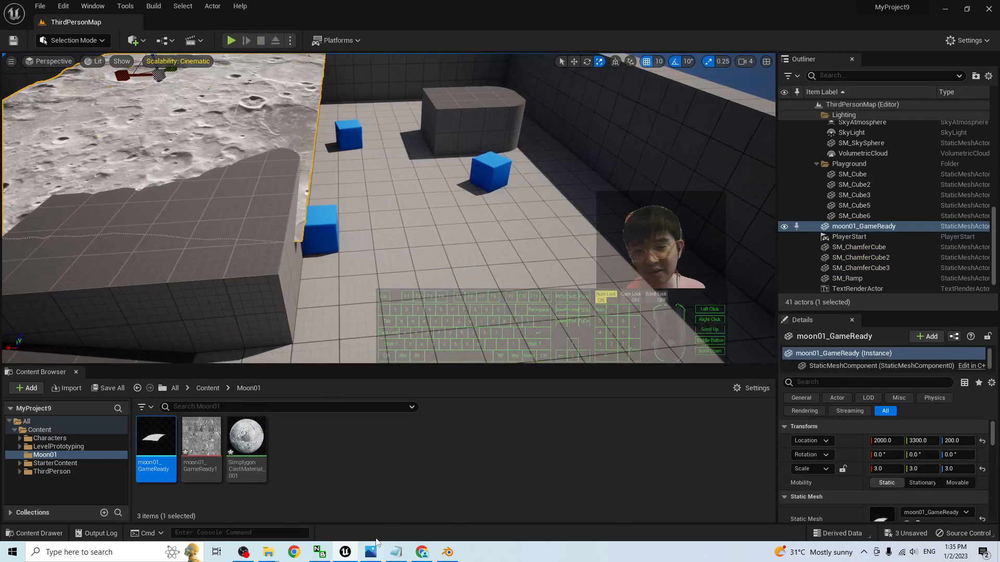
left_click(449, 554)
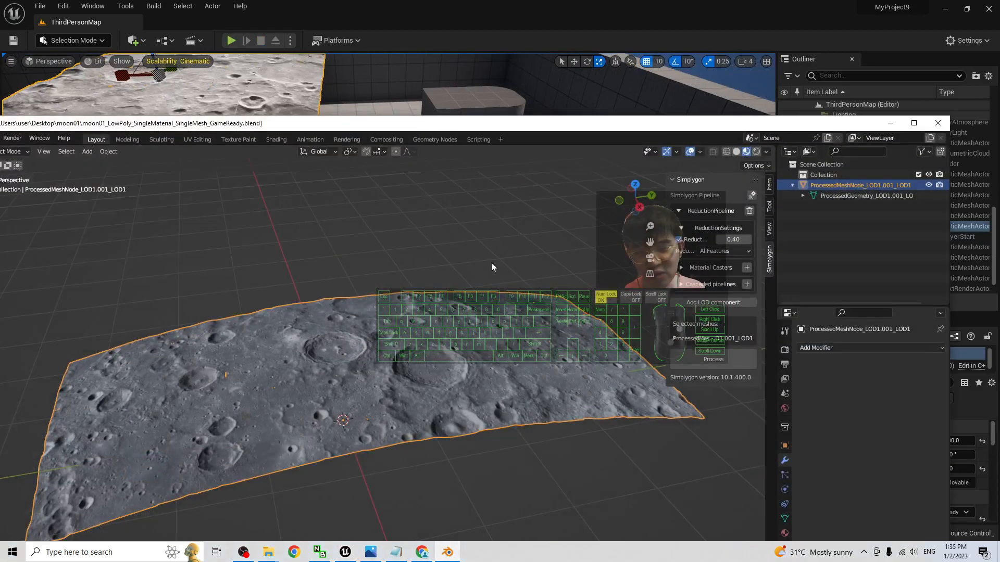
double_click(599, 132)
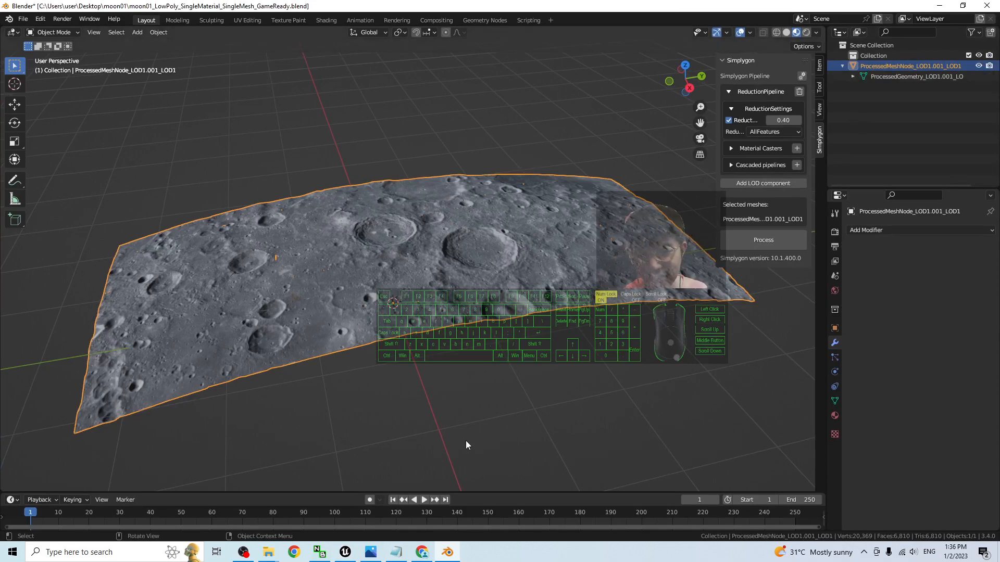
Switch back to Unreal Engine to inspect the moon terrain from other angles, with a brief look at the cover.jpg image.
left_click(346, 557)
key("a")
right_click_drag(359, 250, 302, 242)
key("w")
key("s")
key("w")
key("s")
left_click(371, 553)
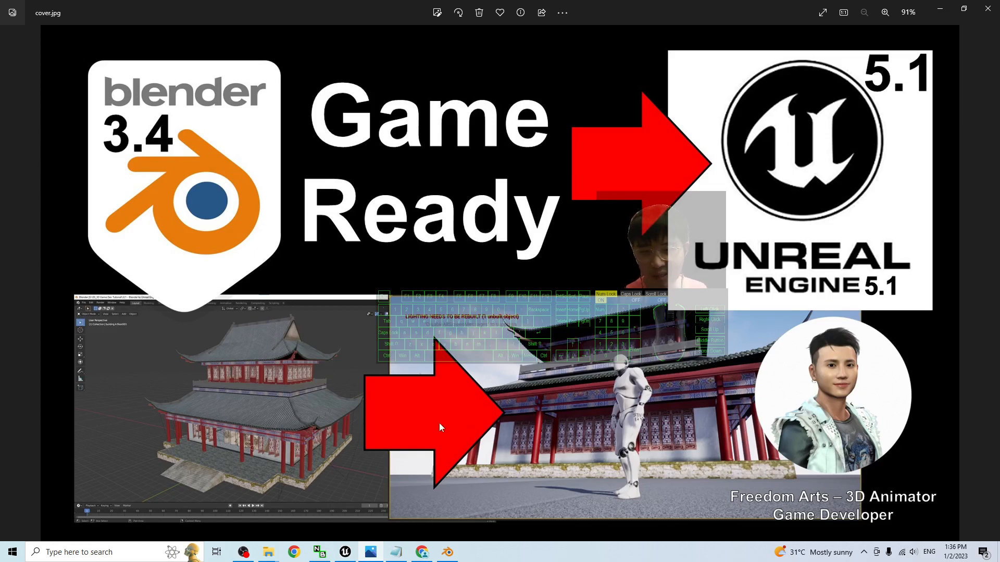
left_click(345, 553)
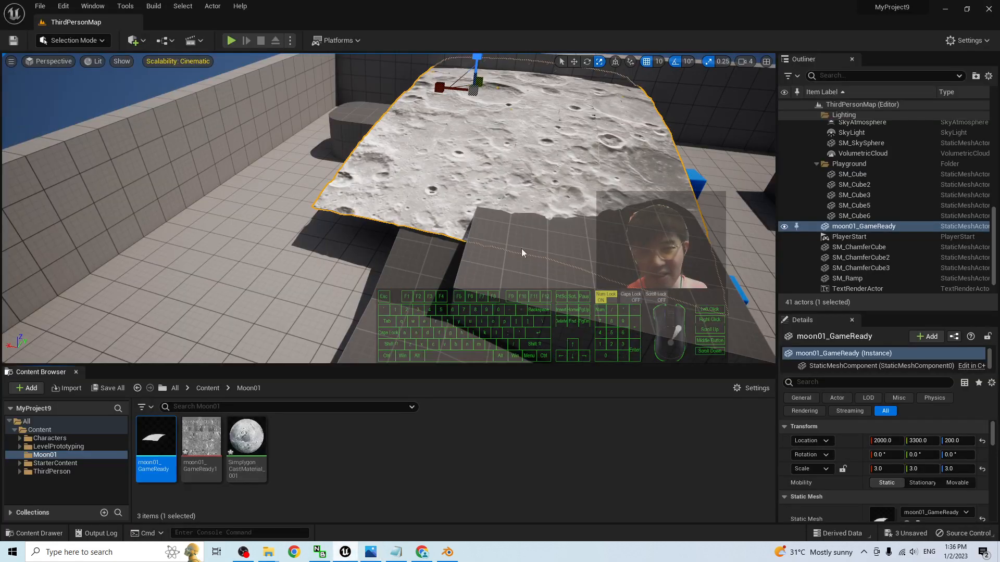
Play the level again, jumping the character up the ramp blocks, across the moon terrain and back to the floor, and end the session.
left_click(231, 40)
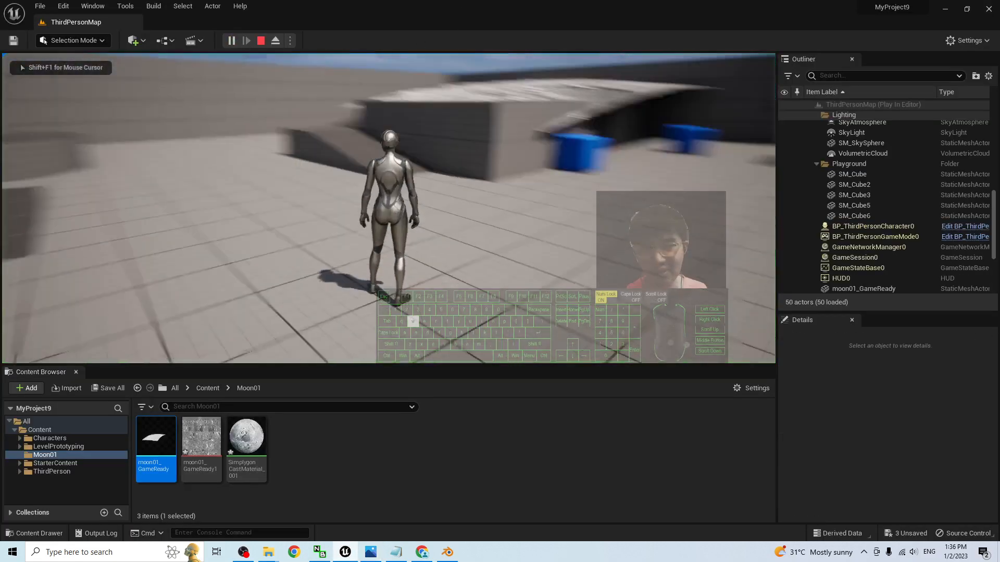
key("w")
key("space")
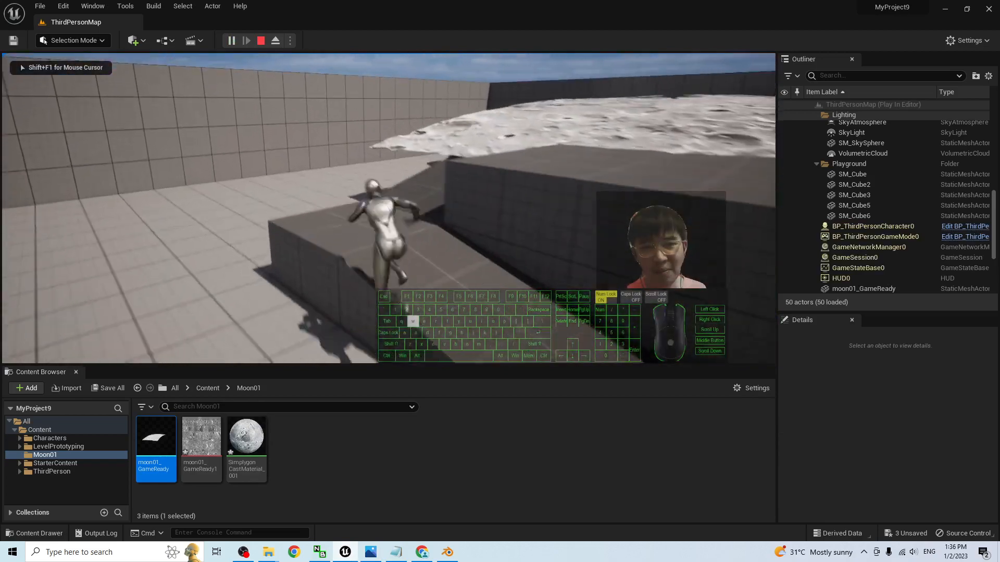
key("d")
key("space")
key("a")
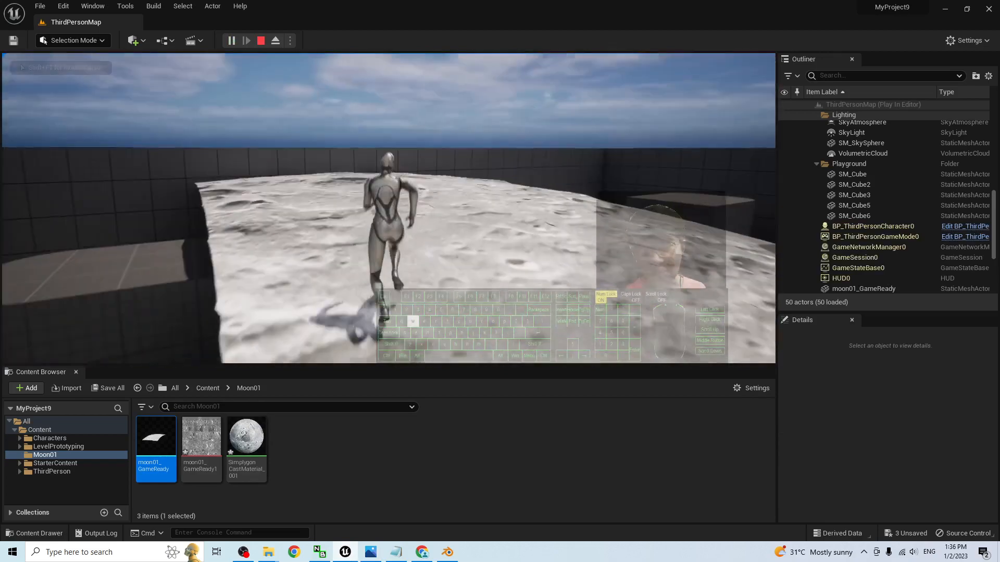
key("space")
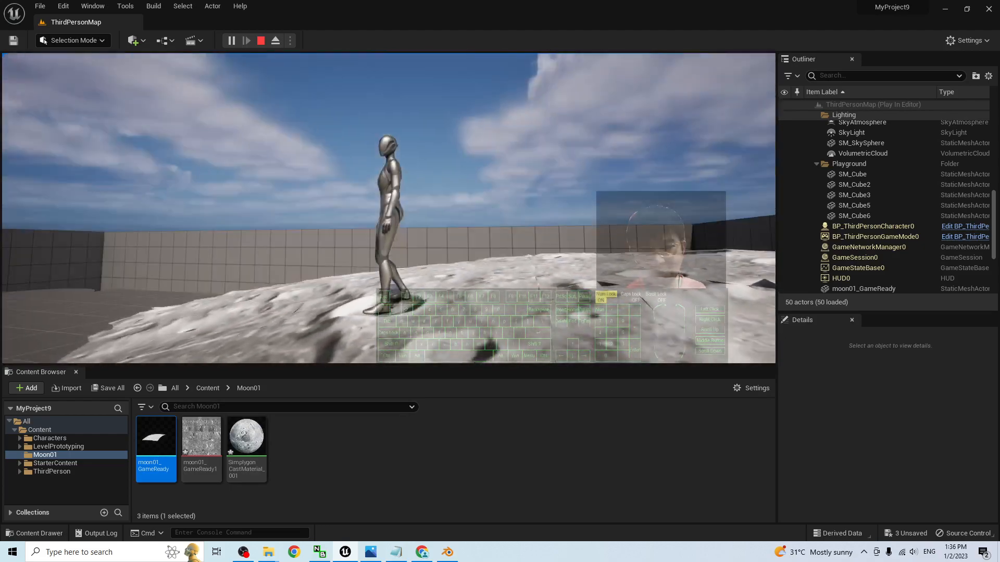
key("s")
key("a")
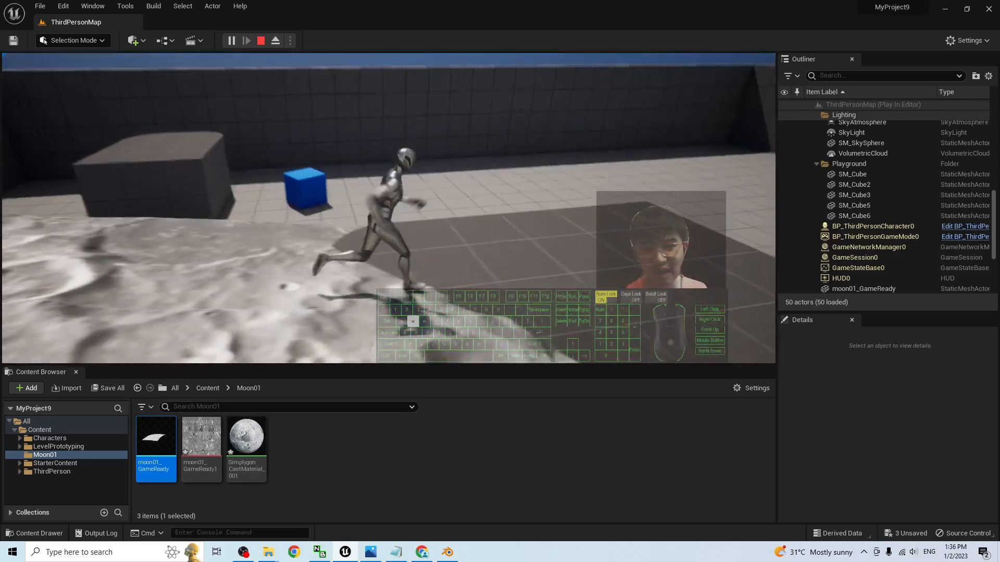
key("s")
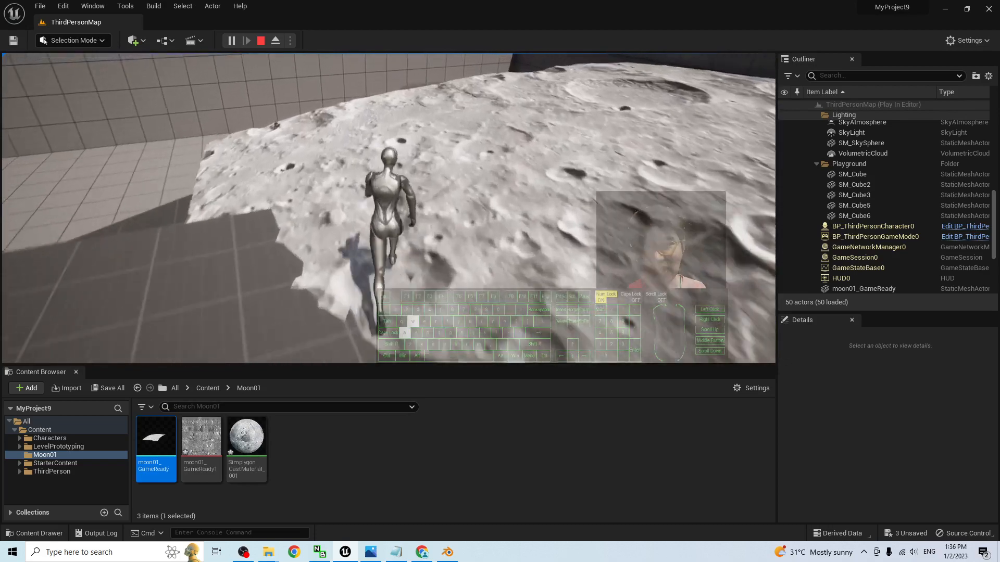
key("space")
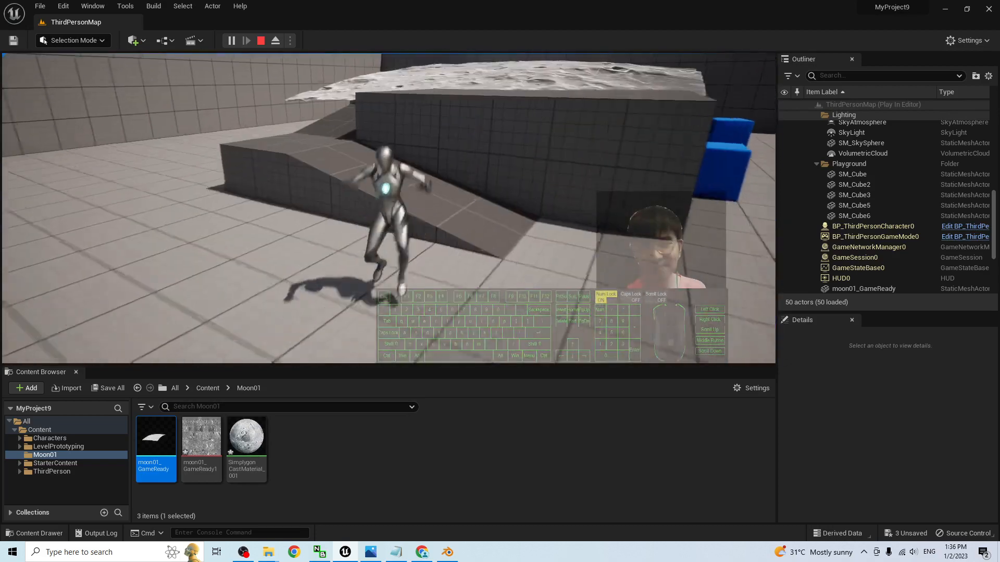
key("Escape")
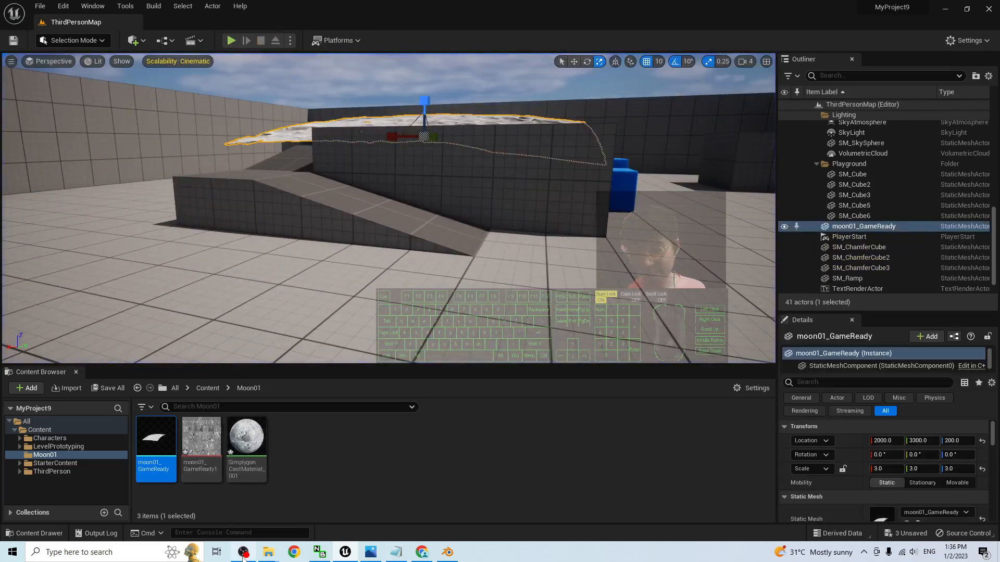